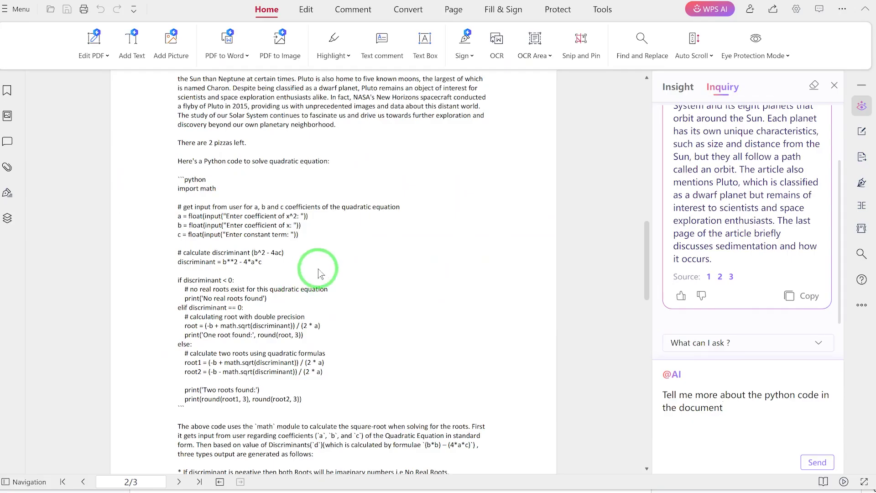
Send WPS AI the request "Tell me more about the python code in the document"
click(817, 462)
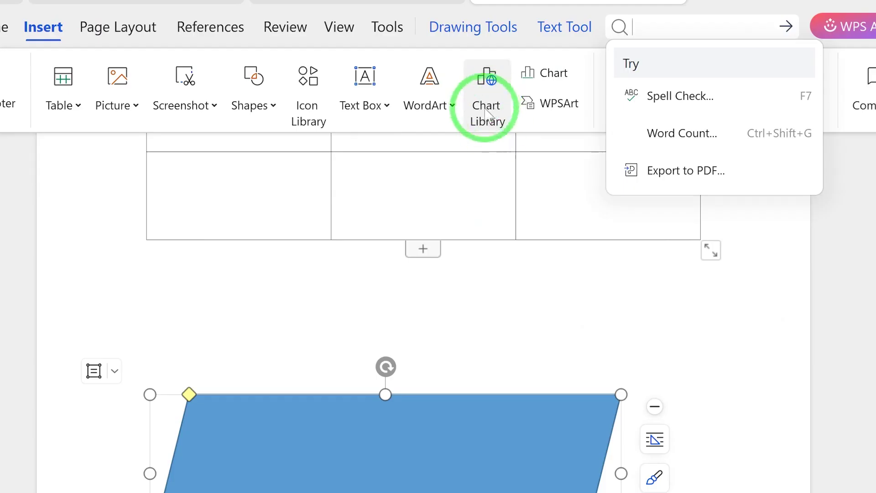
Open the chart insertion options in the document and preview the line, pie and bar chart types
click(552, 72)
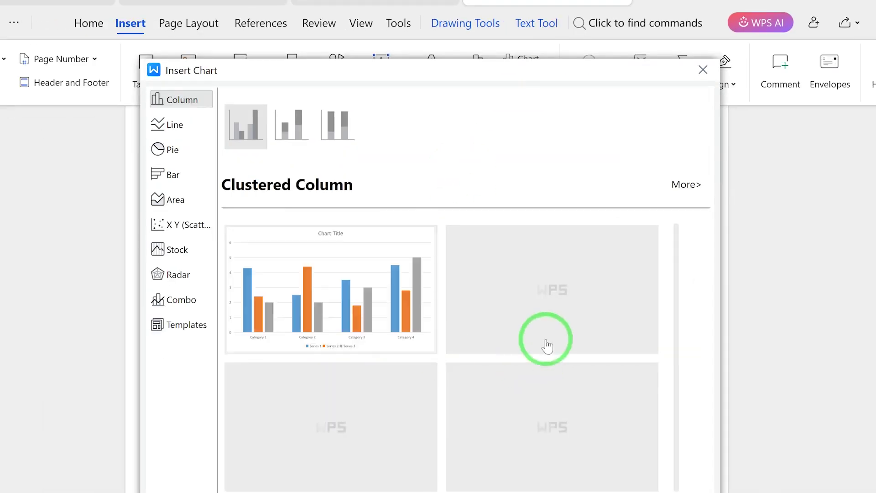
click(96, 157)
click(181, 151)
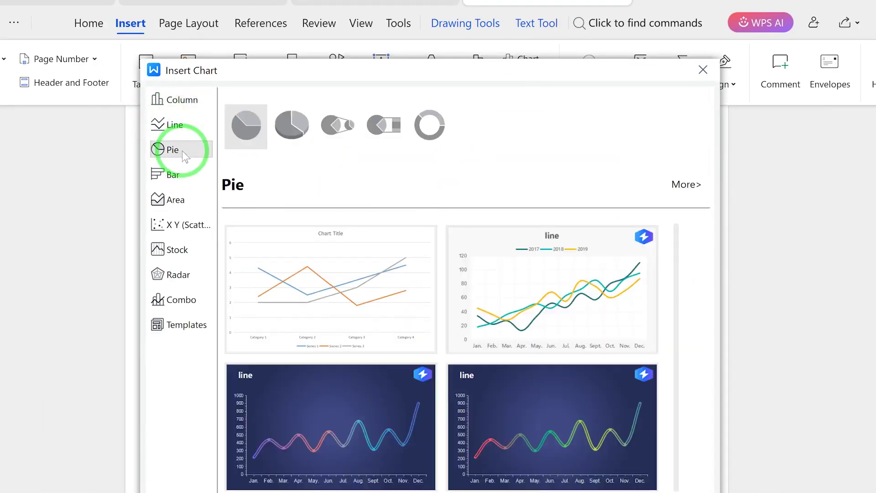
click(190, 182)
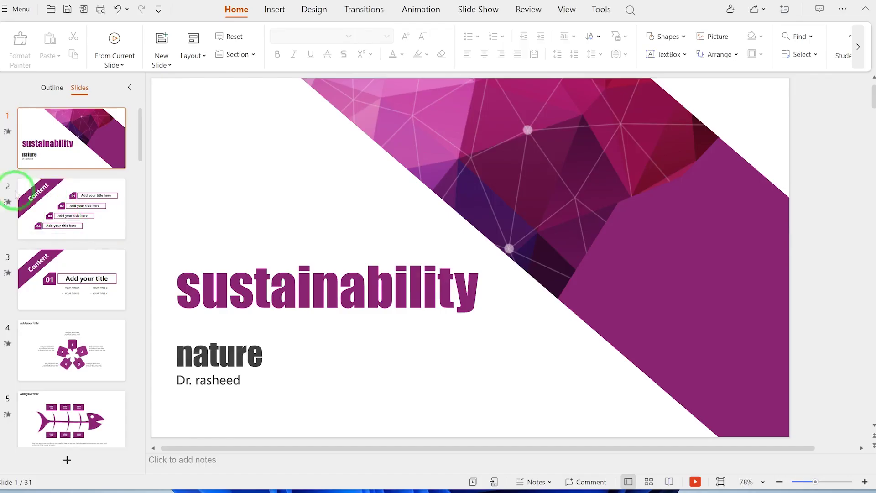
View slides 2 and 3 of the sustainability presentation
click(94, 233)
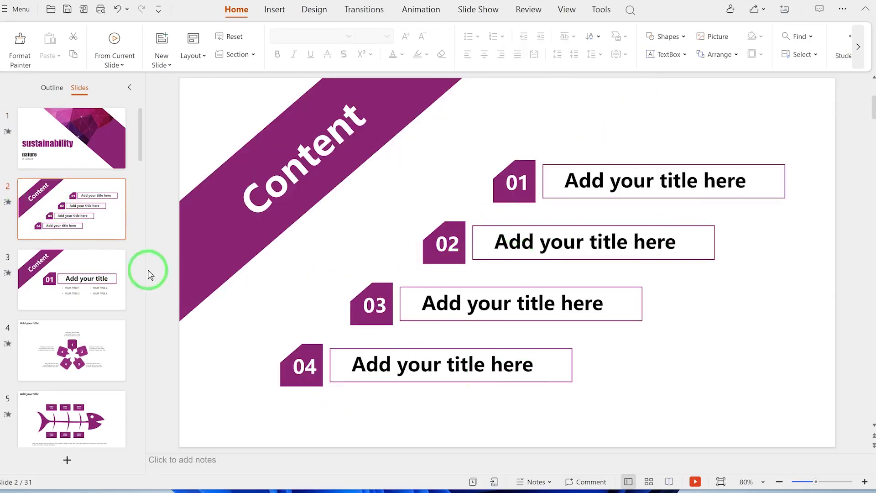
click(73, 288)
Examine the supported platforms in the "Free Download on Multiple Platforms" section of the WPS website
scroll(73, 319, down, 15)
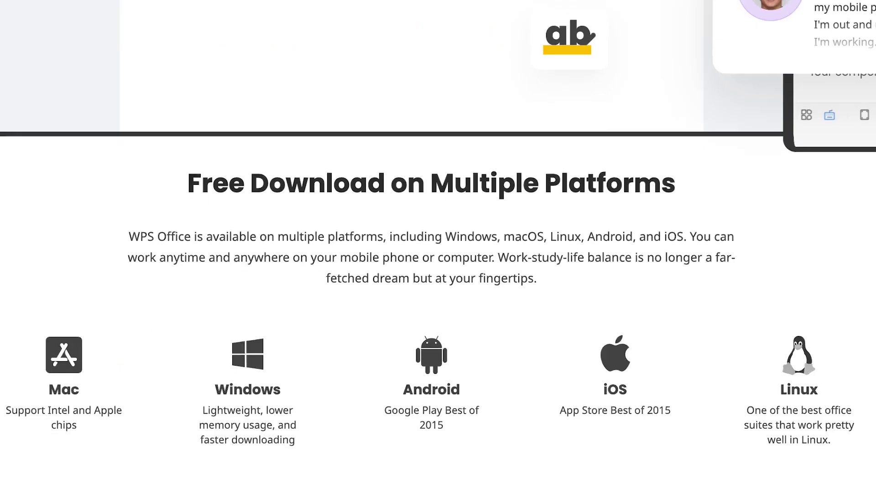
scroll(438, 247, down, 4)
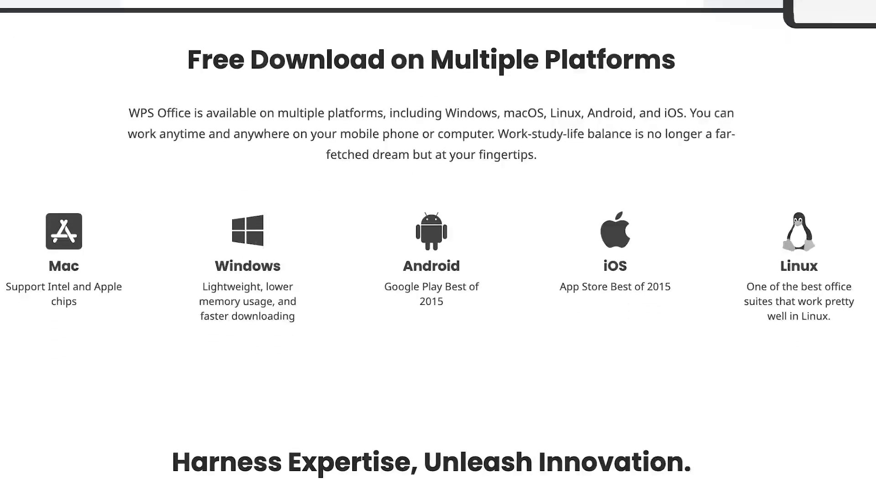
scroll(438, 246, down, 2)
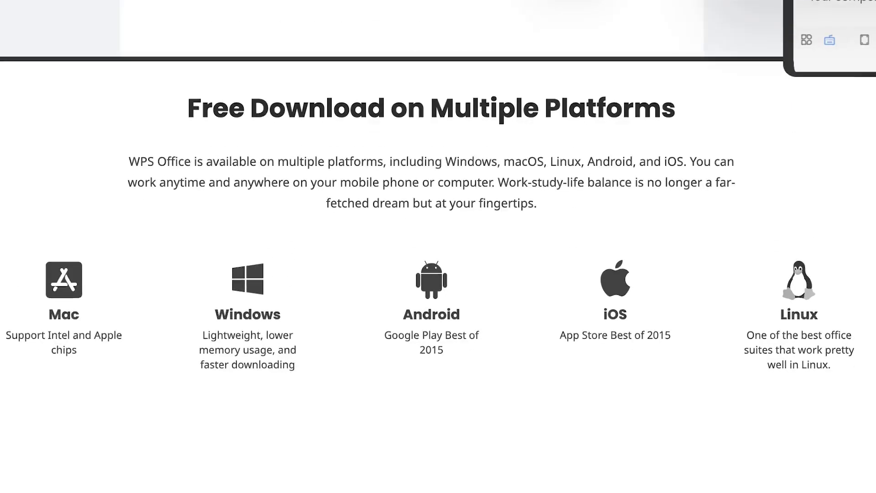
scroll(438, 246, up, 2)
scroll(438, 247, down, 2)
scroll(438, 246, up, 2)
scroll(438, 247, down, 2)
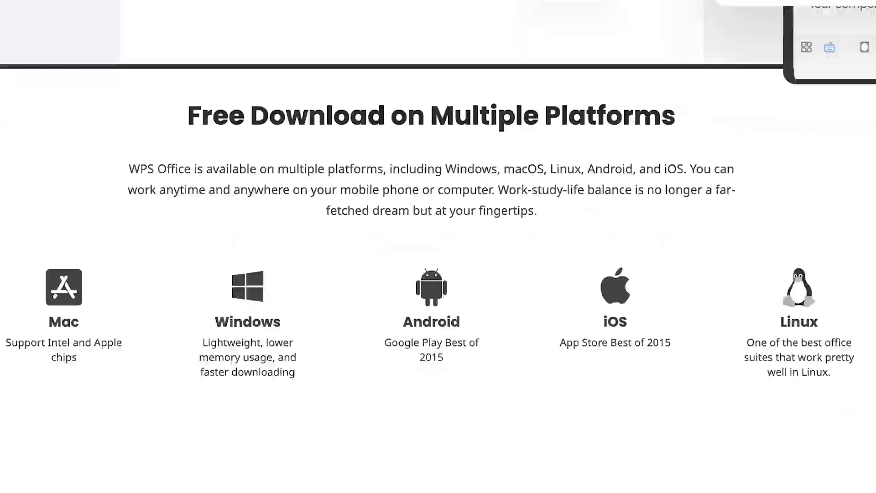
scroll(872, 147, down, 10)
drag(872, 147, 872, 242)
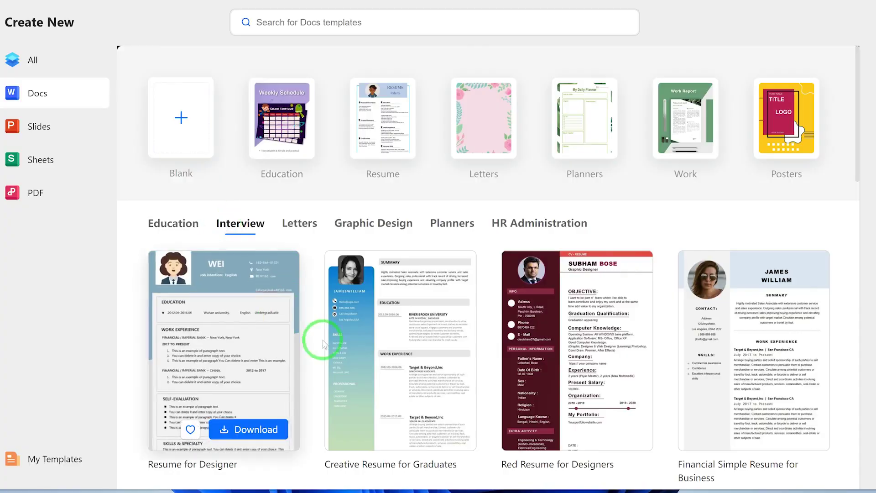
Look through the Interview resume templates for Docs and select the Resume for Designer template
scroll(320, 319, down, 3)
scroll(365, 205, up, 3)
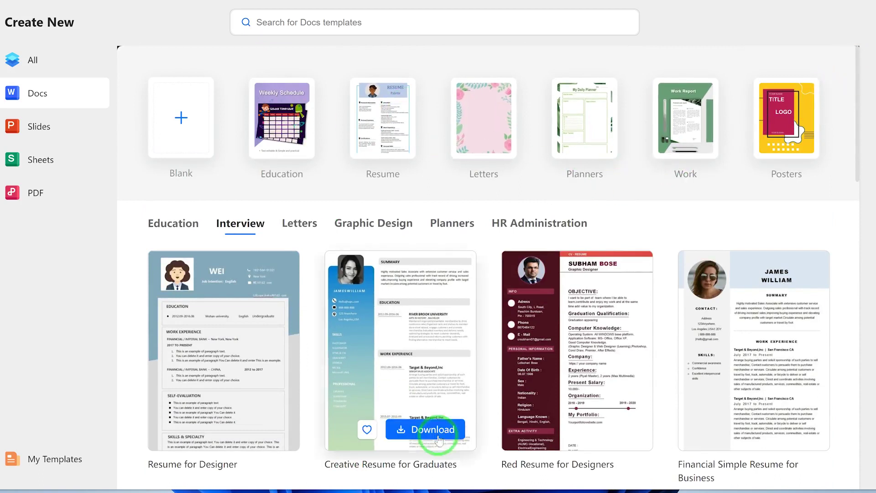
click(247, 340)
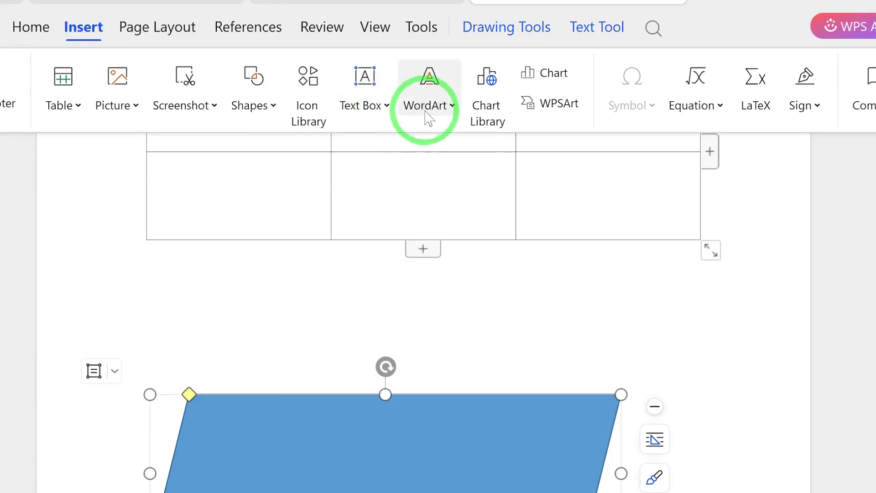
Open the WordArt style choices for the document
click(442, 111)
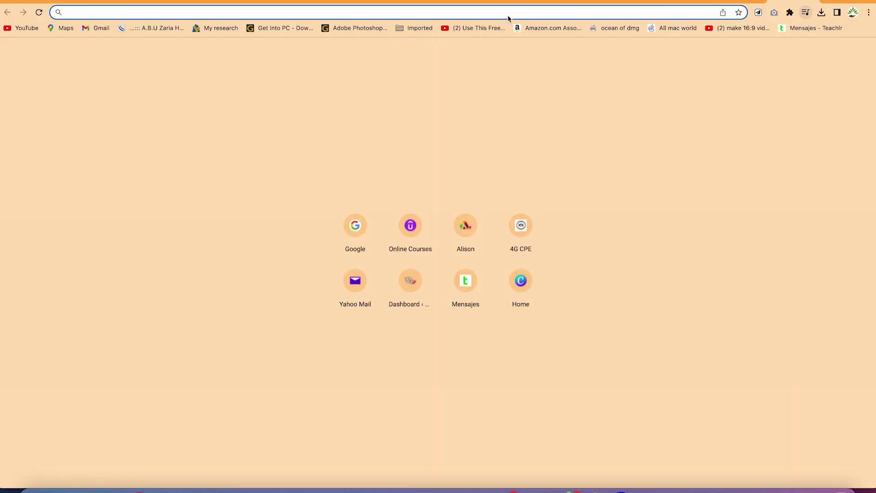
Go to google.com in the browser and search for "wps office suite"
text(google.com)
key(Return)
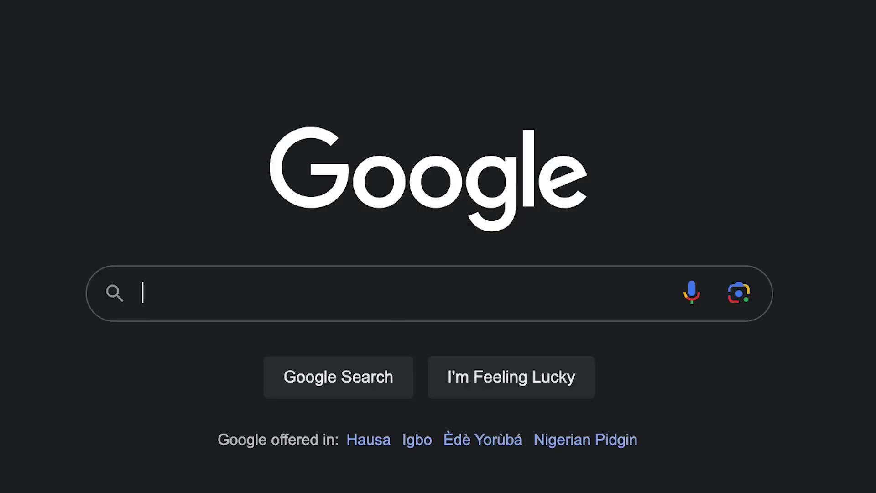
text(wps of)
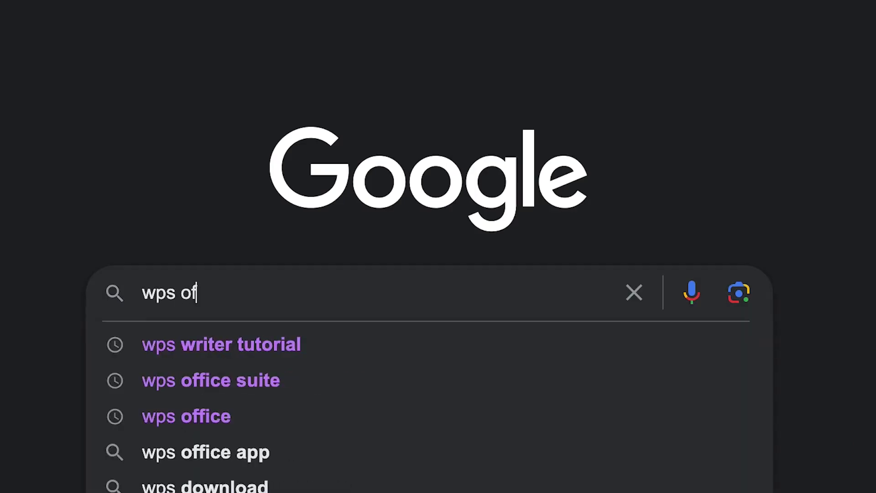
text(fice suite)
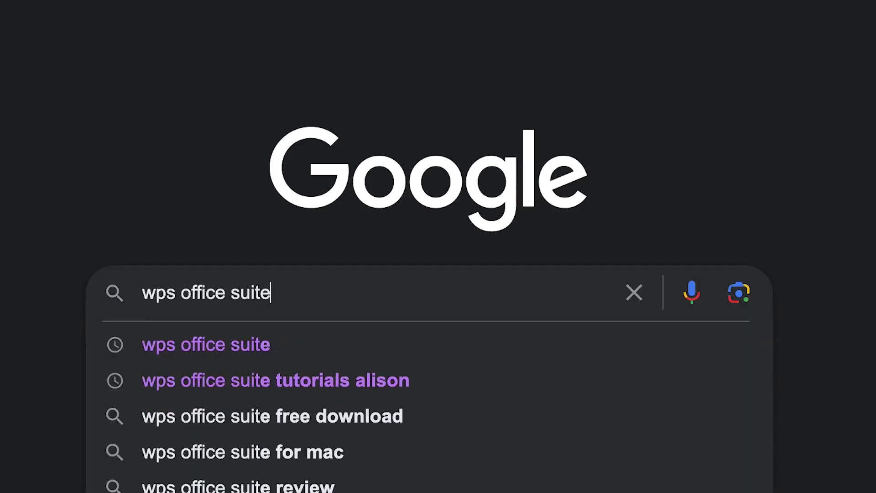
key(Return)
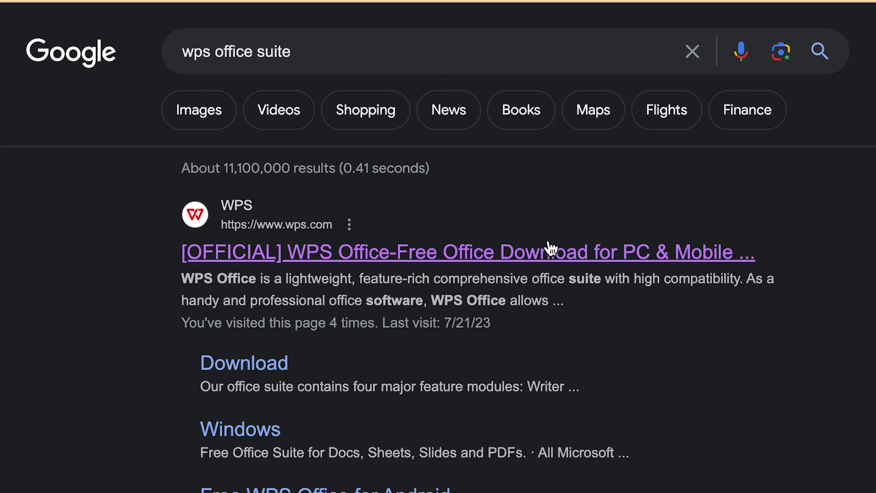
Open the official WPS website from the search results and dismiss its promotional pop-up to look over the homepage
click(547, 256)
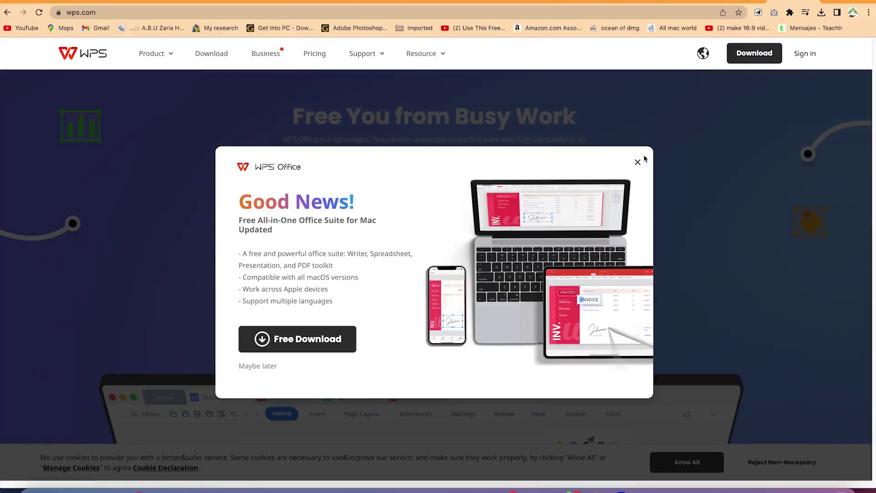
click(638, 164)
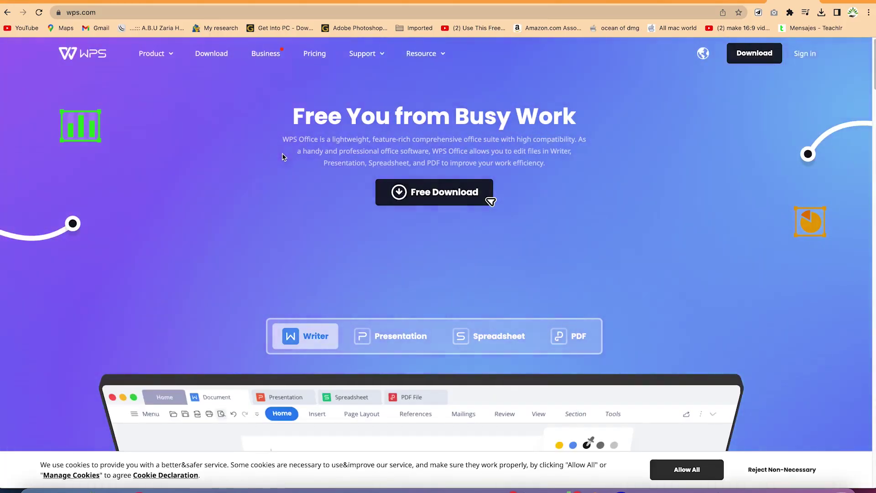
scroll(356, 226, down, 1)
scroll(356, 226, down, 15)
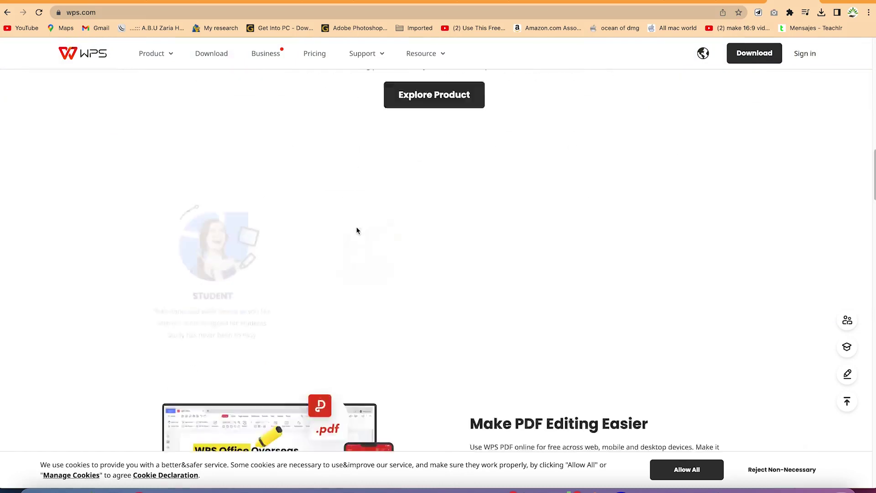
scroll(358, 231, up, 15)
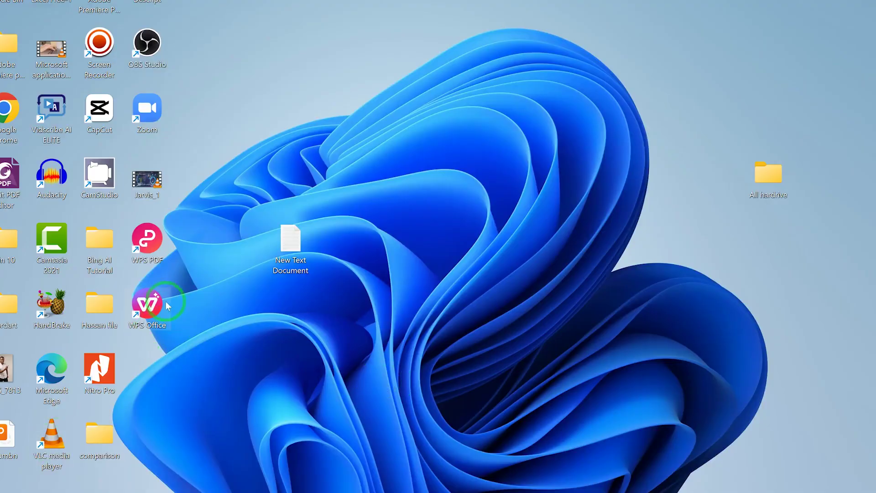
Launch WPS Office from the recently added programs on the Windows computer
key(super)
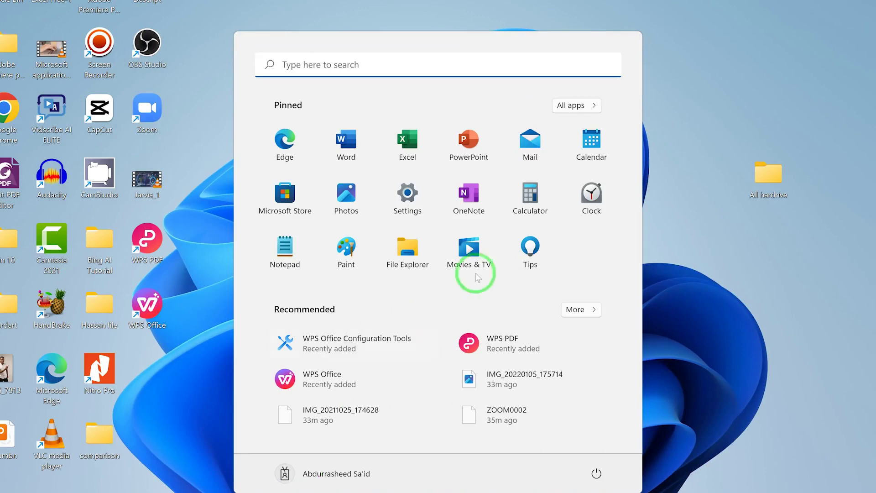
click(329, 383)
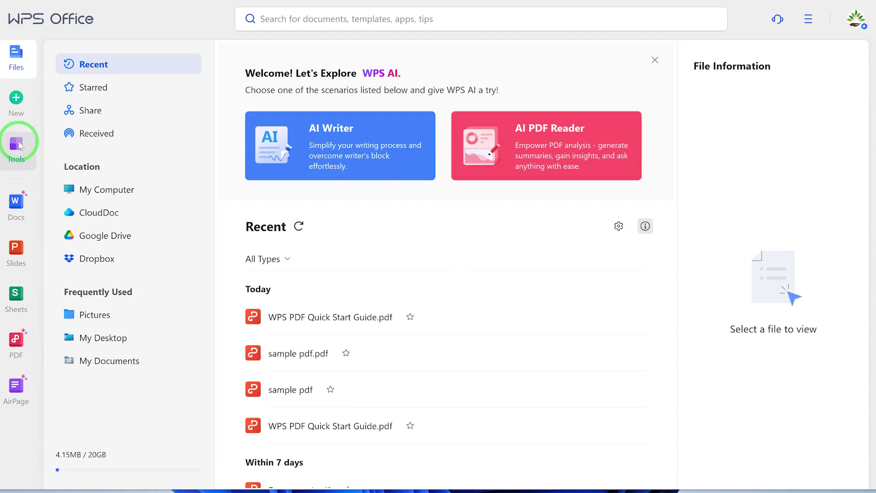
Look through the Docs, Slides, Sheets and PDF start pages and the list of available tools
click(13, 206)
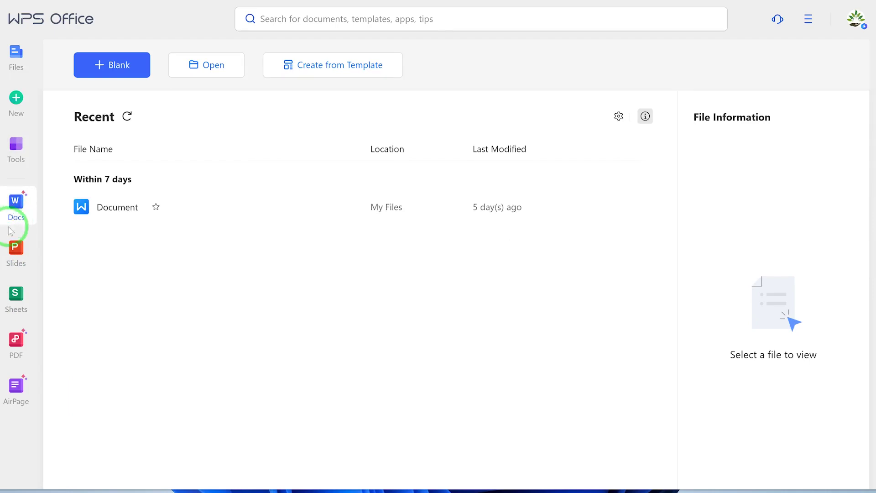
click(8, 252)
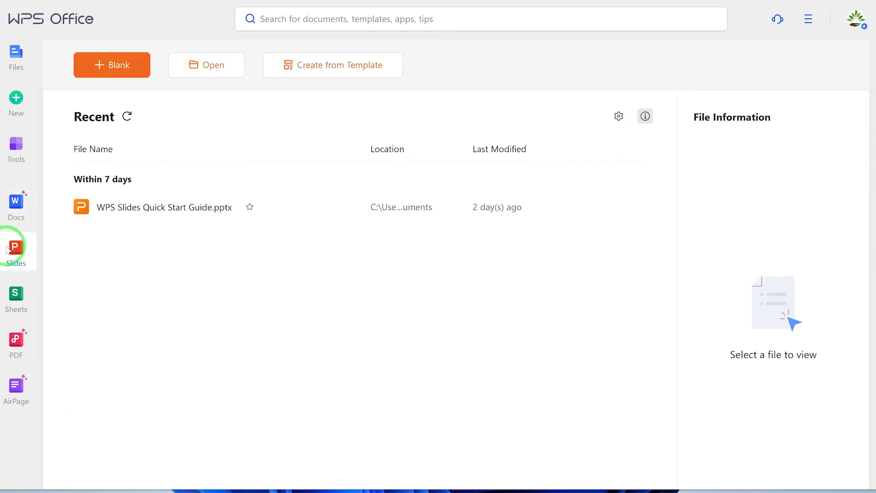
click(15, 294)
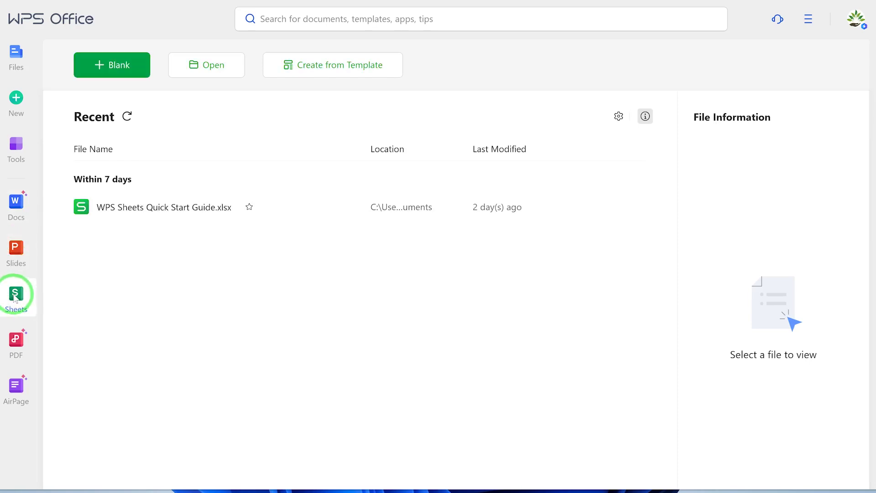
click(17, 348)
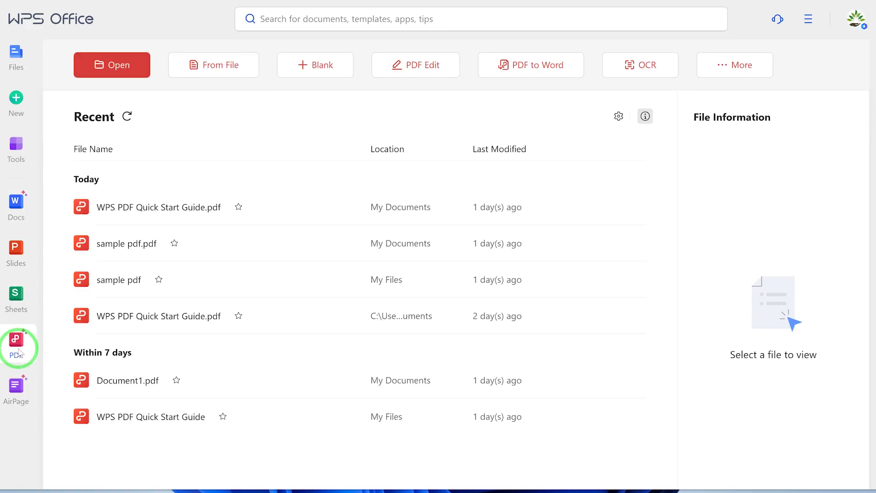
click(16, 388)
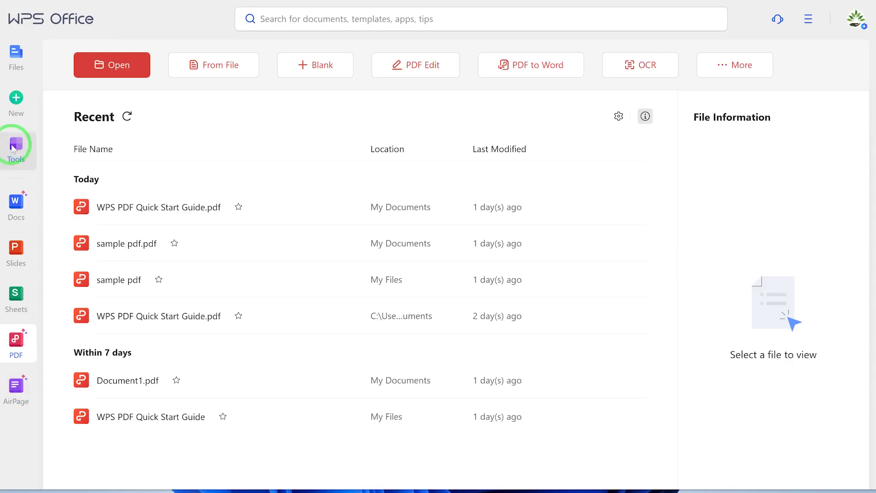
click(14, 146)
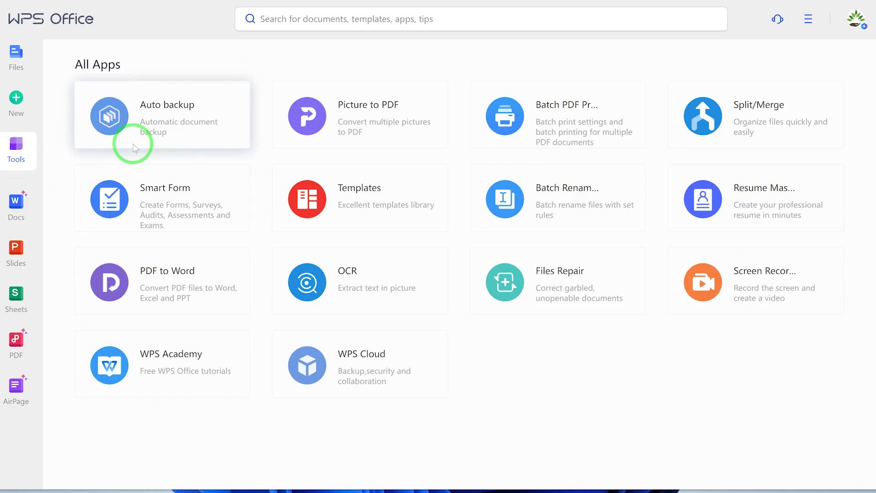
Open the template library for Docs and look through the Education templates
click(16, 214)
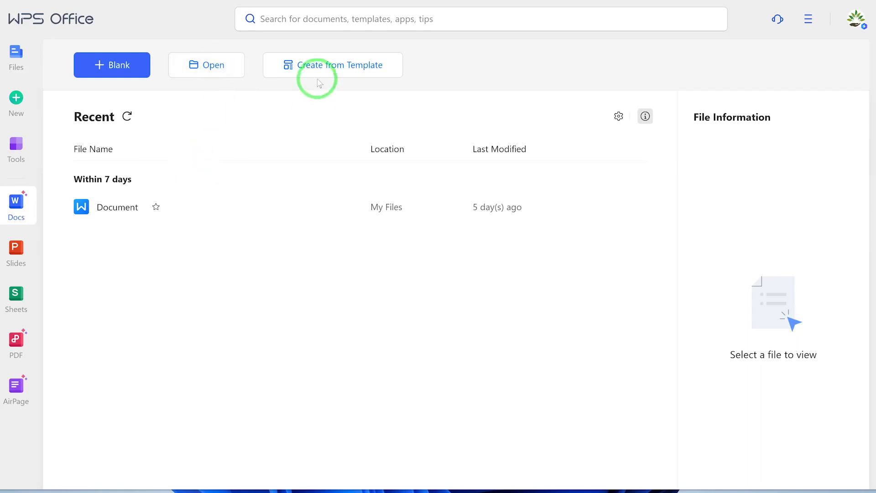
click(328, 67)
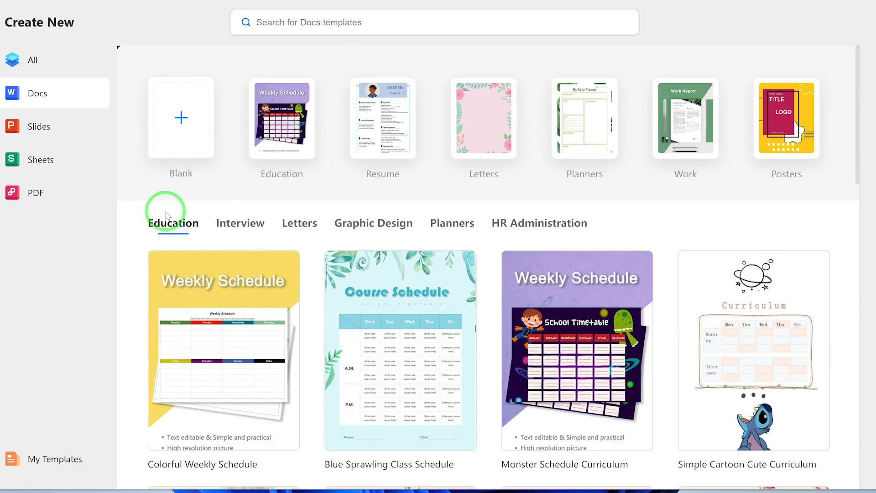
scroll(250, 309, down, 5)
scroll(233, 128, up, 2)
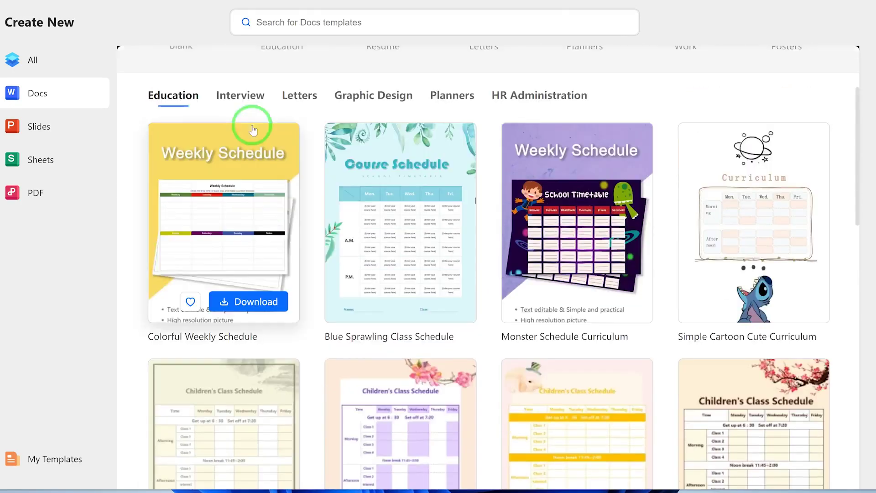
Create a document from the Resume for Designer template in the Interview category
click(239, 92)
scroll(279, 325, down, 5)
scroll(333, 322, up, 5)
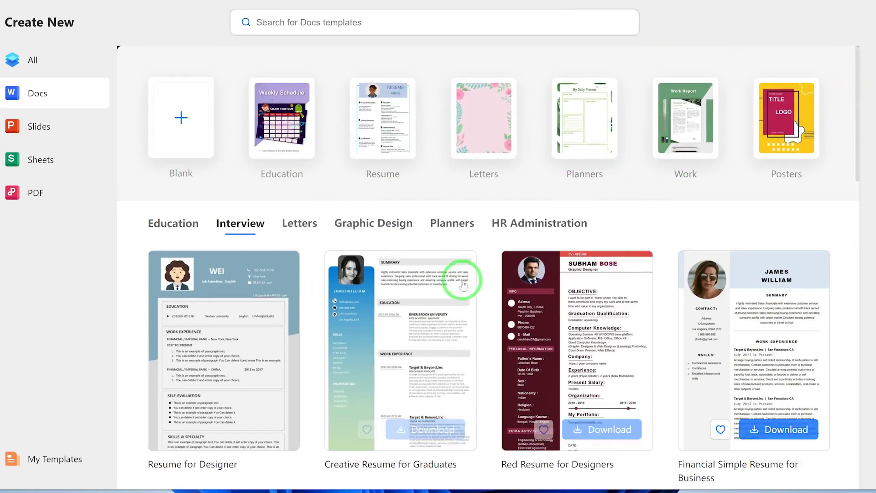
click(242, 337)
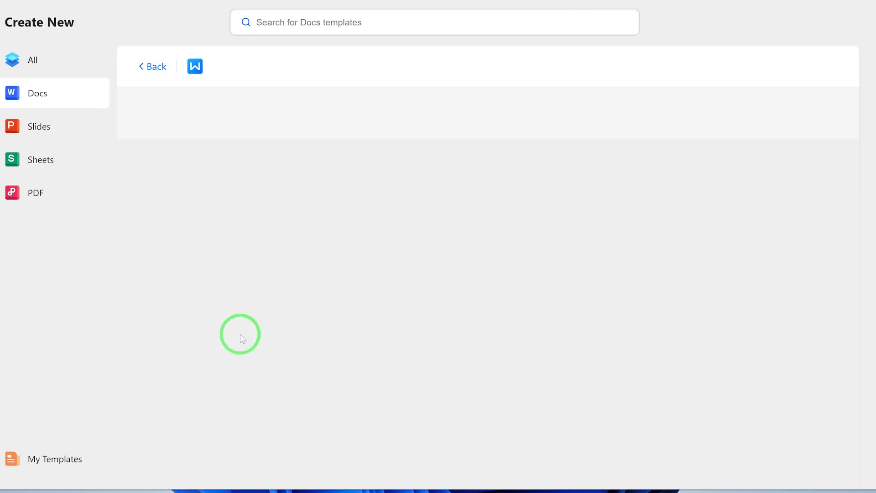
click(806, 72)
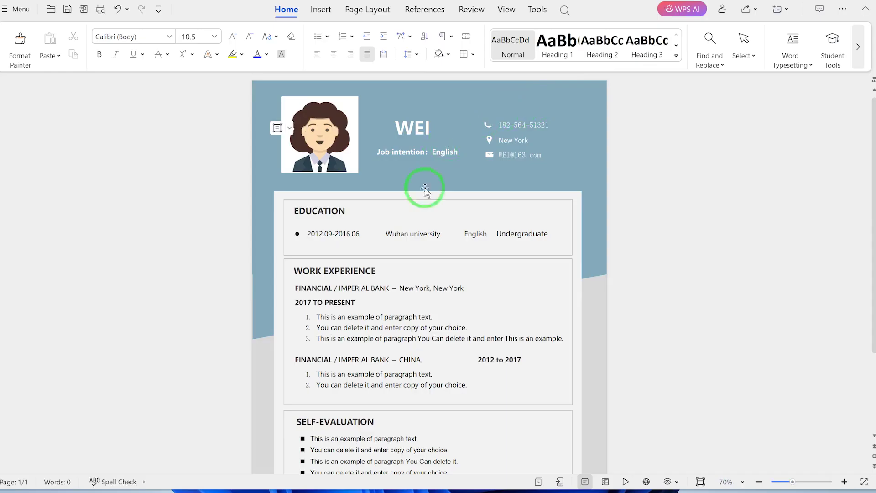
Add the filler text "dfsdfs" inside the university's name in the Education section and "sdfsdf" after the resume's heading name
click(427, 231)
text(dfsdfsity. English Undergraduate)
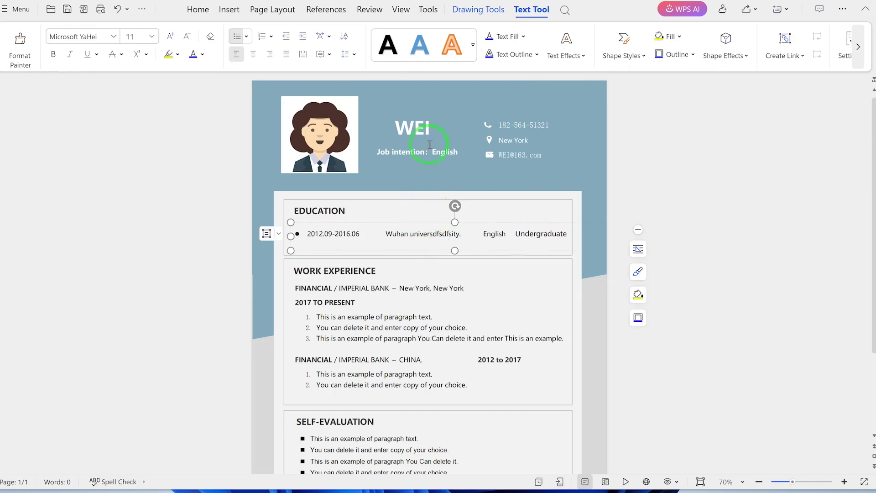
click(429, 123)
text(sdfsdf)
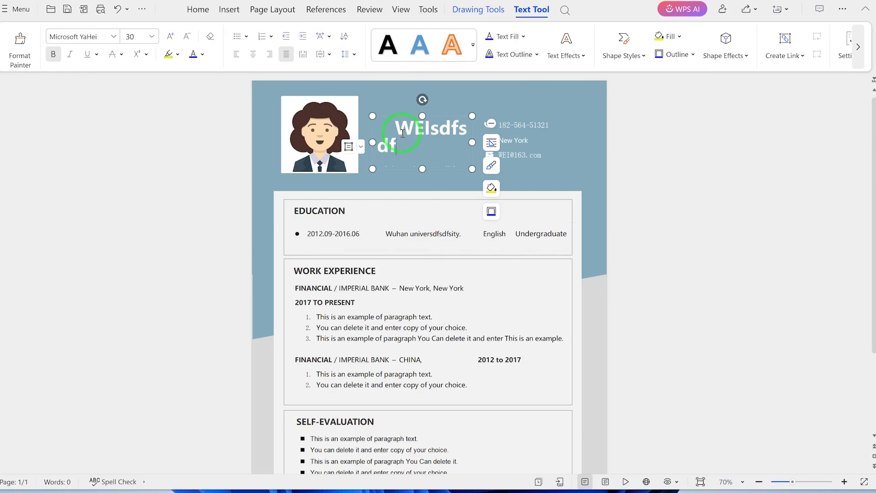
Create a blank document and enter the lines "Sdfsdfsdfsdfs", "Fgsdfsdfsdf" and "fsdfsdfsdfs"
click(94, 62)
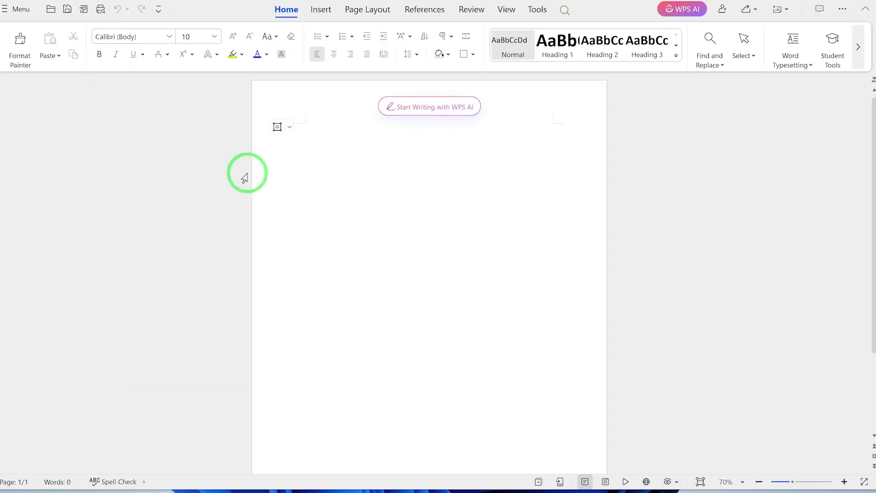
text(sdfsdfsdfsdfs)
key(Return)
text(fs)
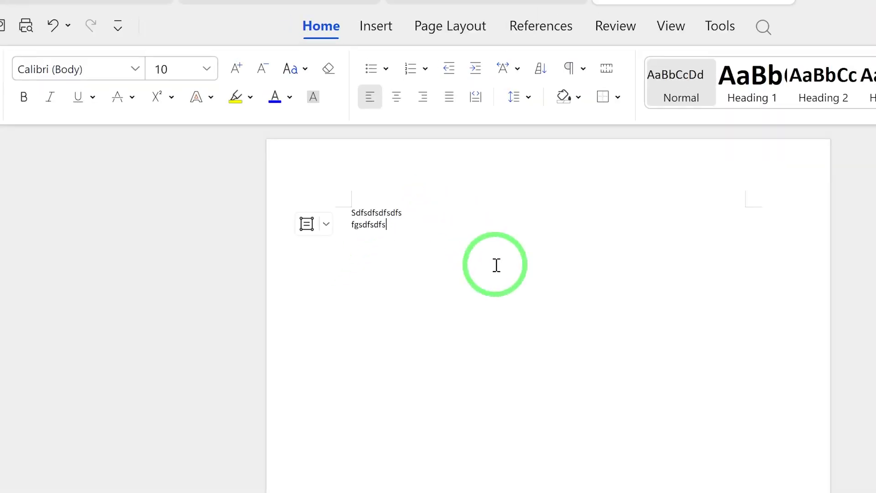
text( Fgsdfsdfsdf fsdfsdfsdfs)
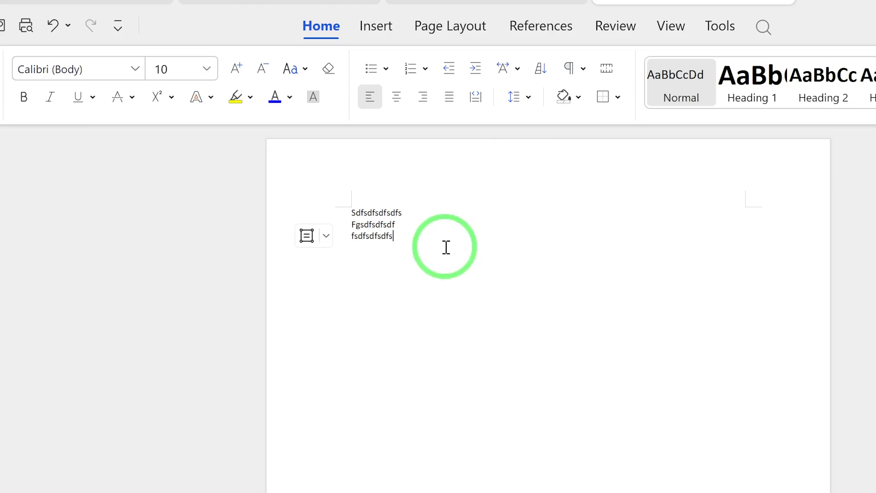
Try the Bahnschrift Condensed font on all three text lines and change them to Calibri Light (Headings)
drag(446, 246, 253, 169)
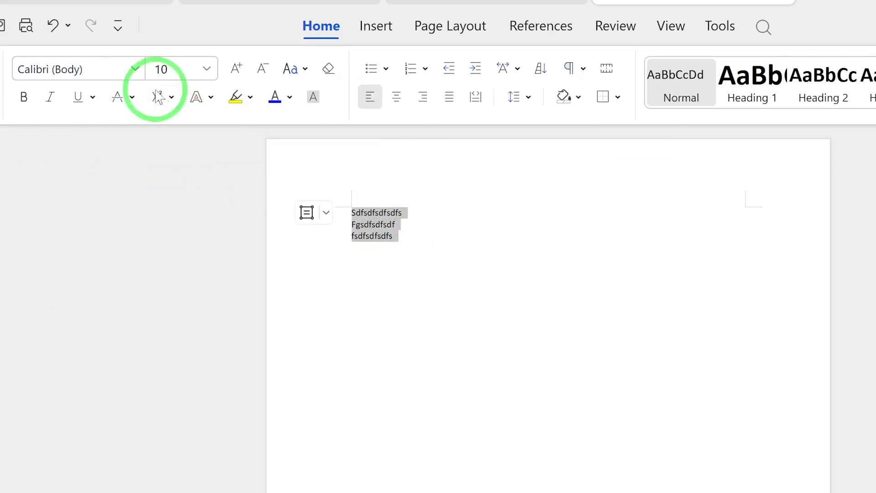
click(135, 69)
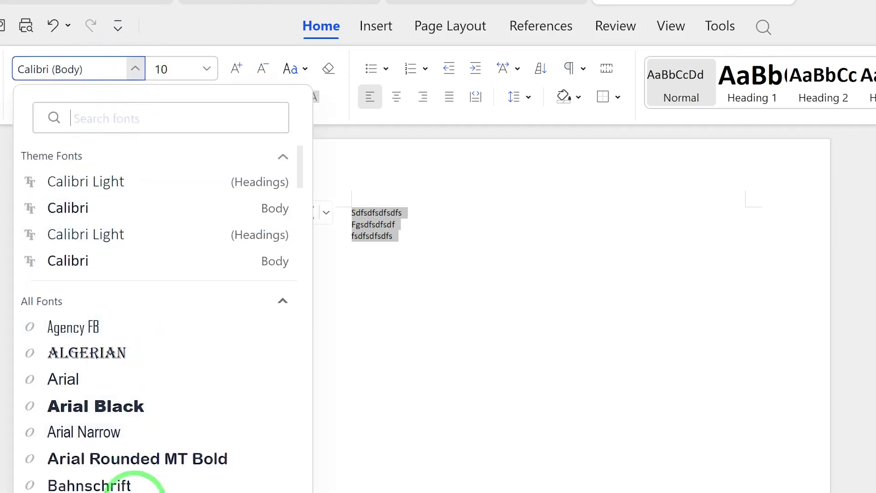
scroll(115, 456, down, 3)
click(139, 352)
click(134, 68)
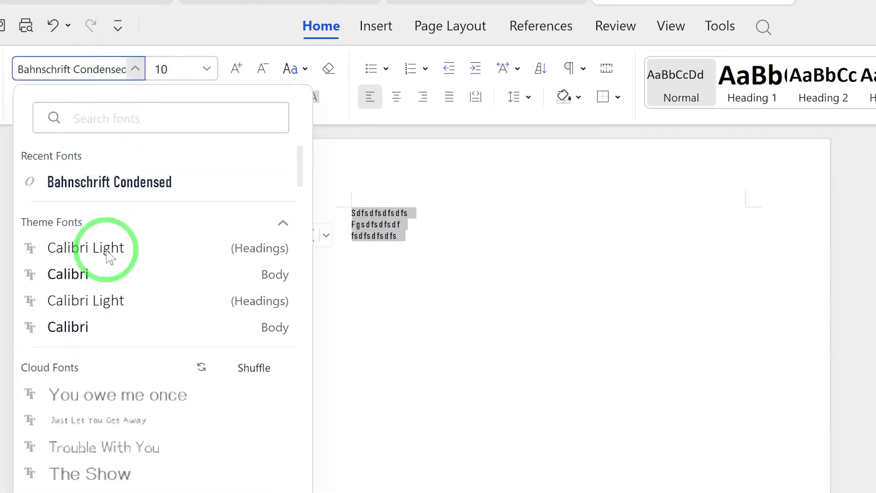
click(106, 256)
Make the three selected text lines bold, italic and underlined
click(24, 97)
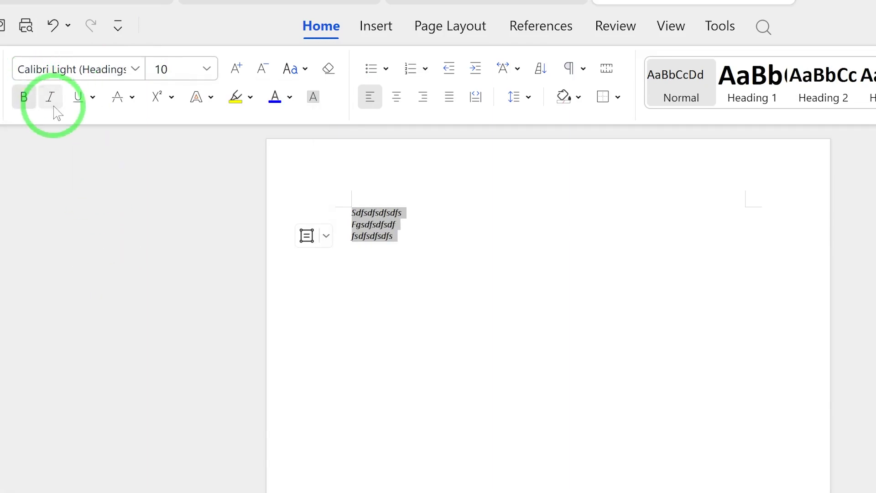
click(50, 96)
click(81, 113)
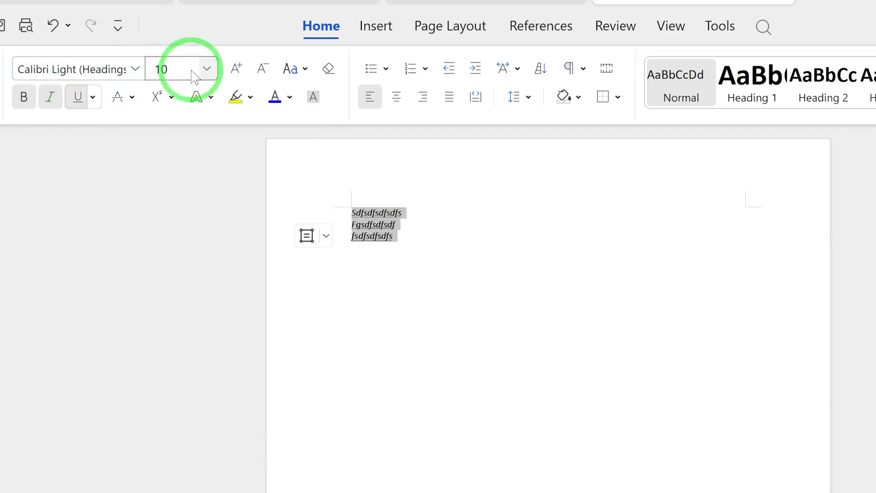
Set the font size of the three lines to 20, and adjust it in increments up to 28 and back down to 22
click(205, 68)
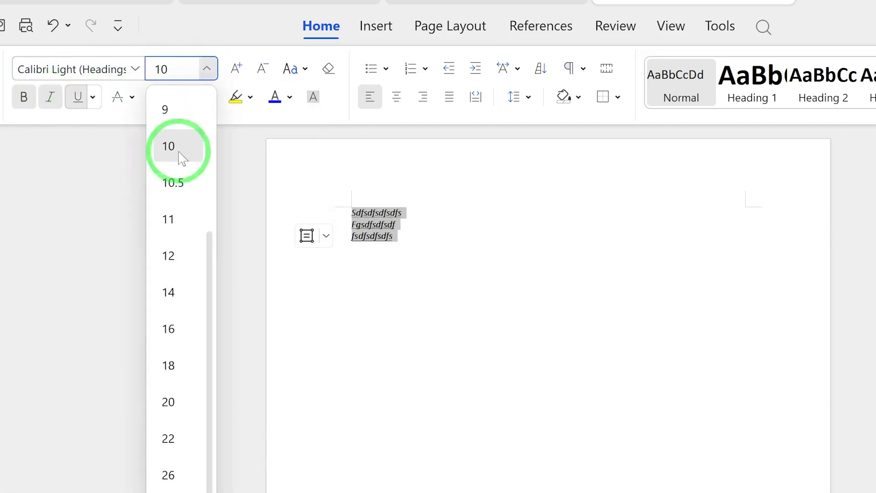
click(154, 404)
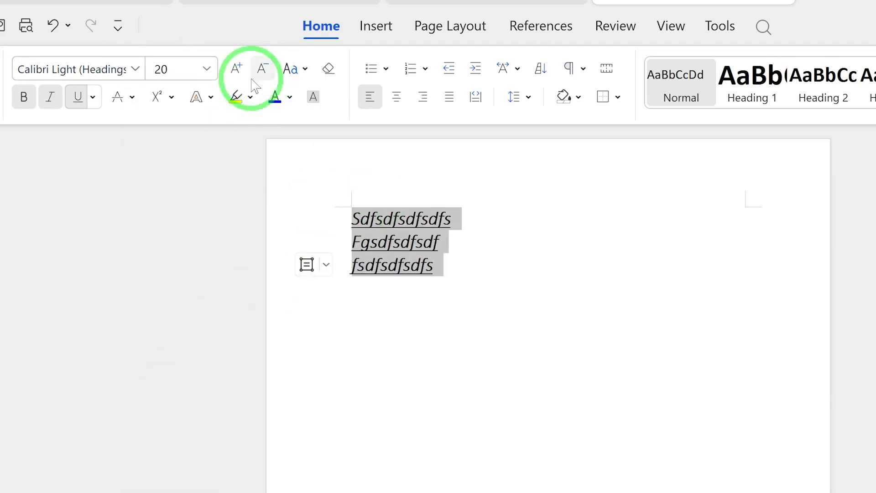
click(231, 69)
click(231, 70)
click(231, 70)
click(231, 69)
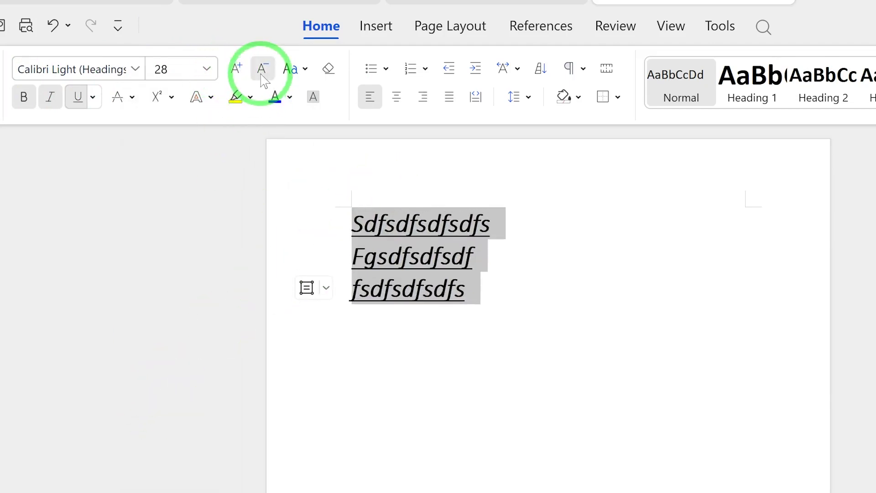
click(261, 73)
click(261, 73)
click(261, 73)
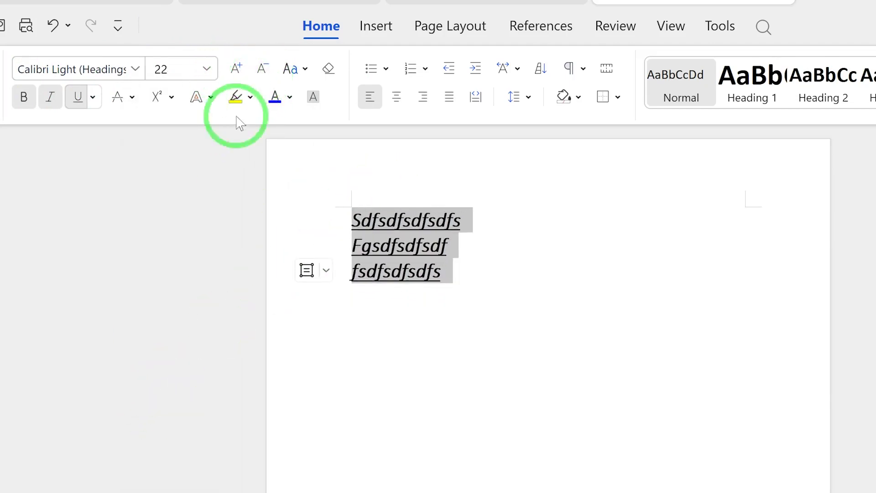
Color the three text lines with the theme's orange and set their line spacing to 2.5
click(290, 97)
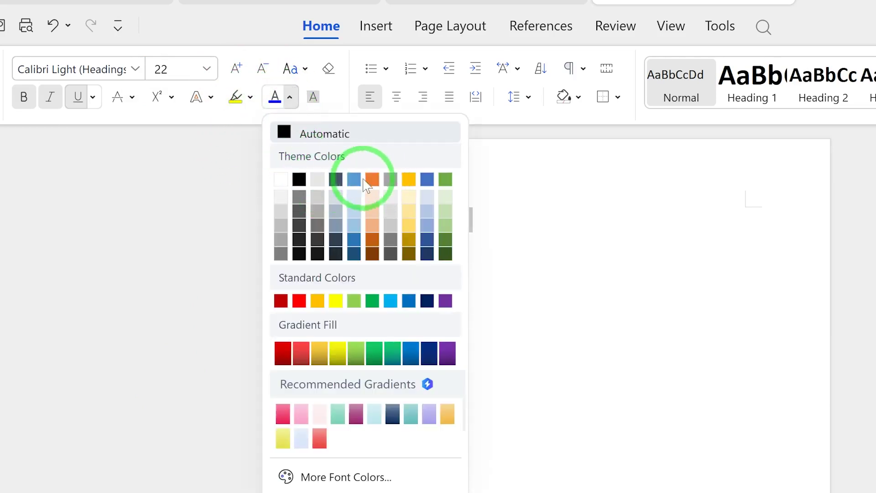
click(372, 179)
click(529, 98)
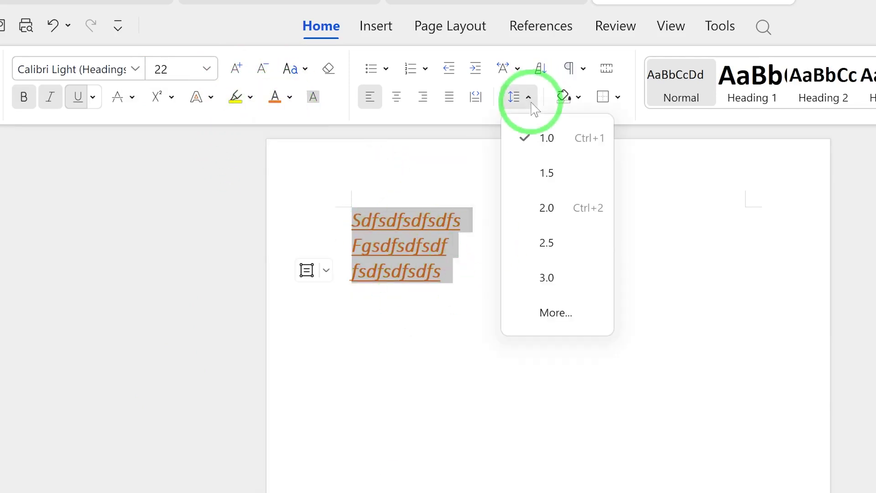
click(568, 243)
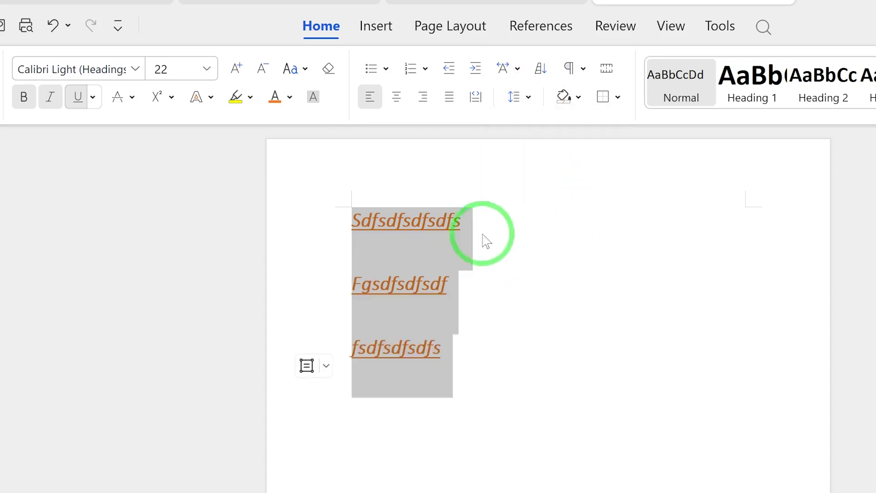
Look through the insertable cover pages, breaks, blank page orientations and page number presets
click(375, 26)
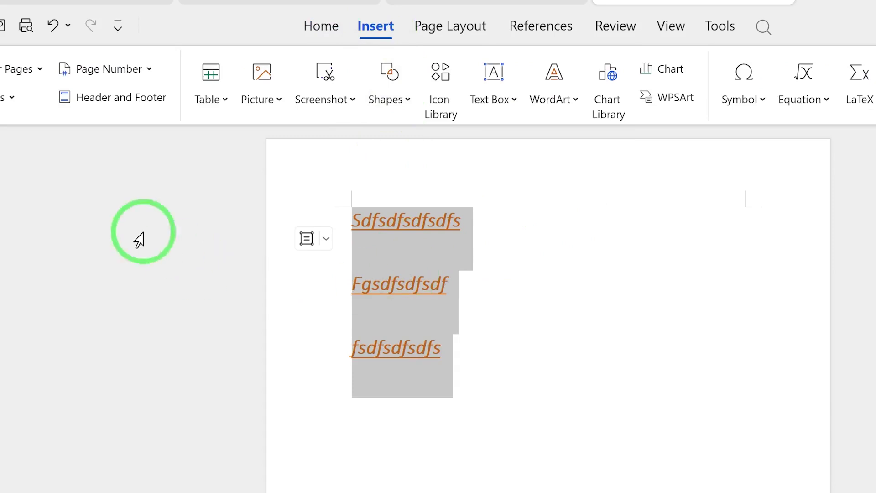
click(41, 72)
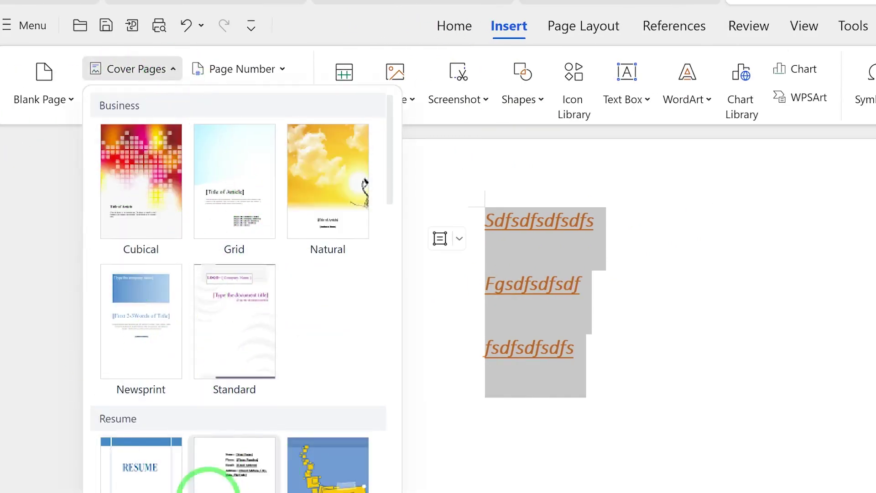
click(585, 463)
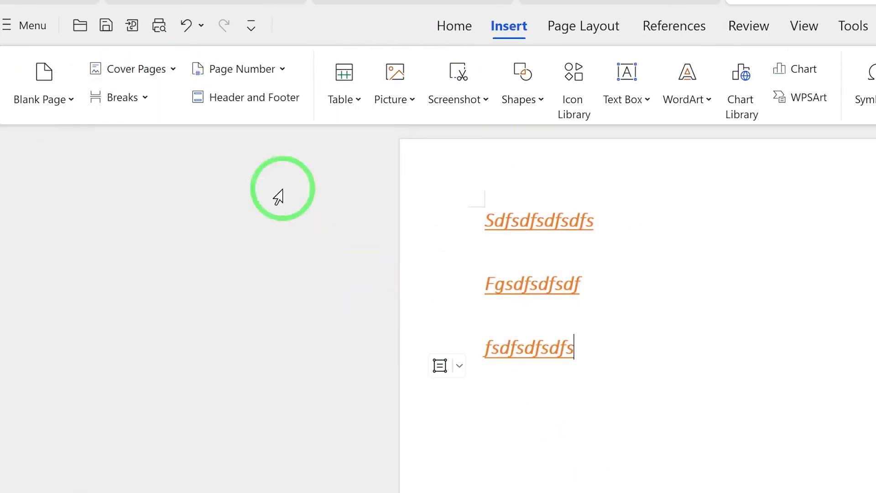
click(145, 95)
click(69, 99)
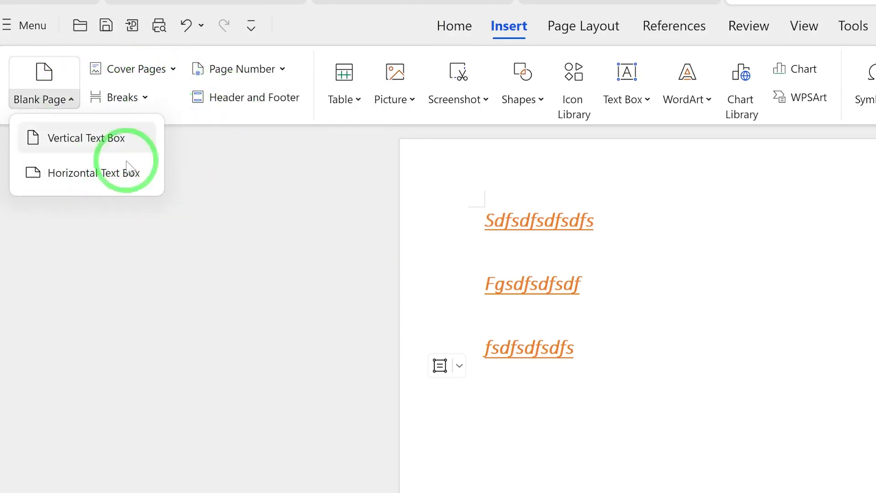
click(283, 69)
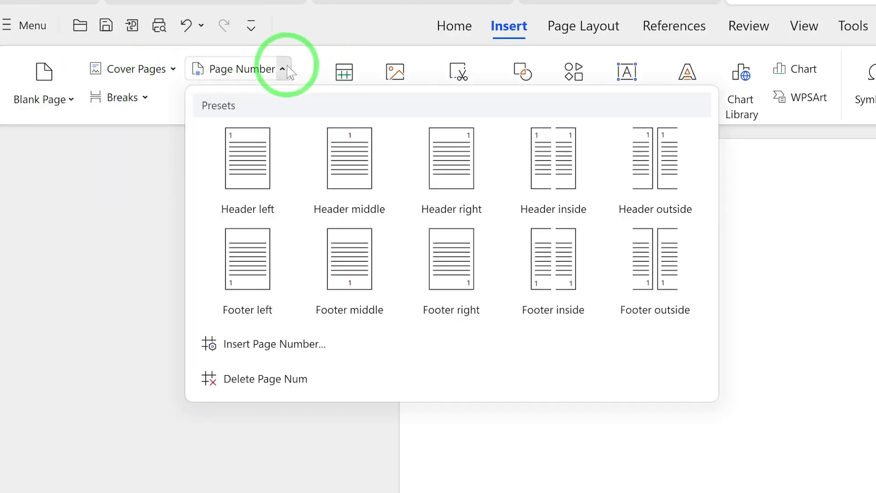
click(780, 297)
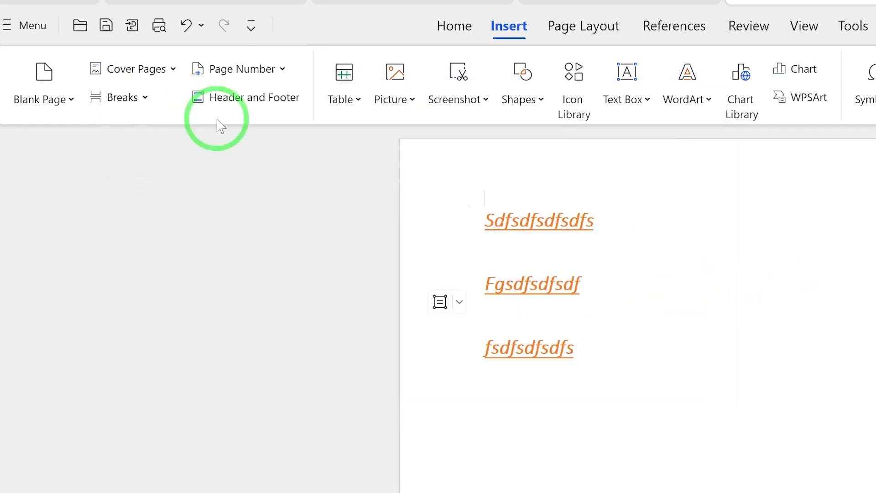
Insert a table with three rows and three columns on a new line below the text
click(364, 103)
click(770, 374)
key(Return)
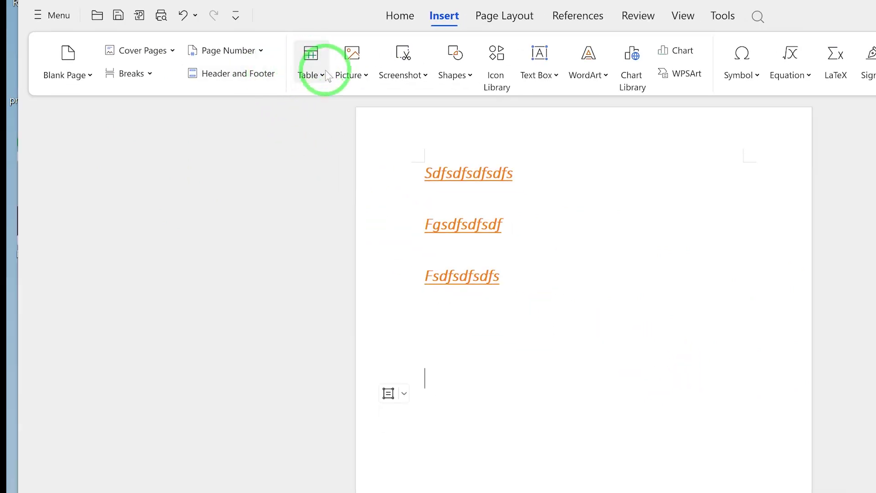
click(325, 74)
click(347, 173)
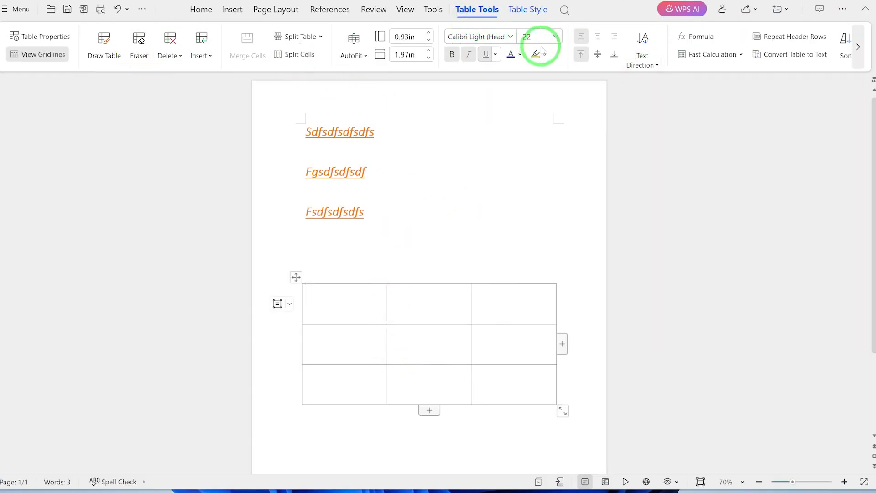
Insert a picture from a file into the table's first cell
click(231, 11)
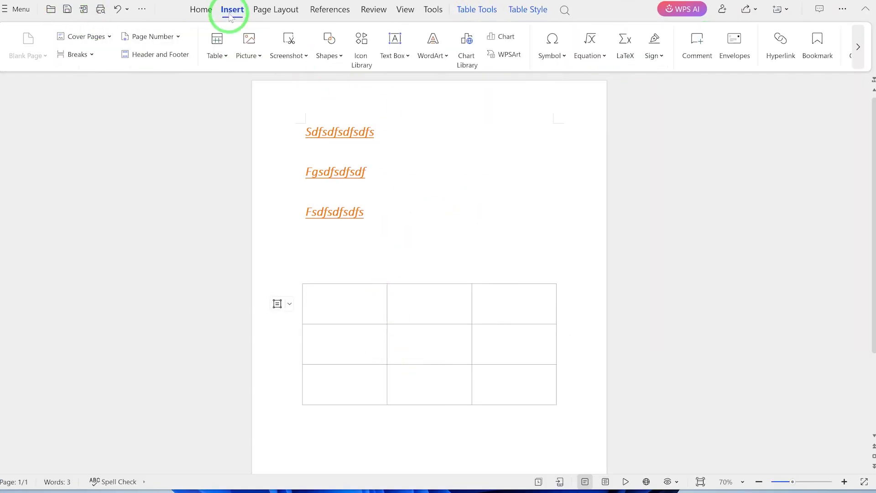
click(253, 67)
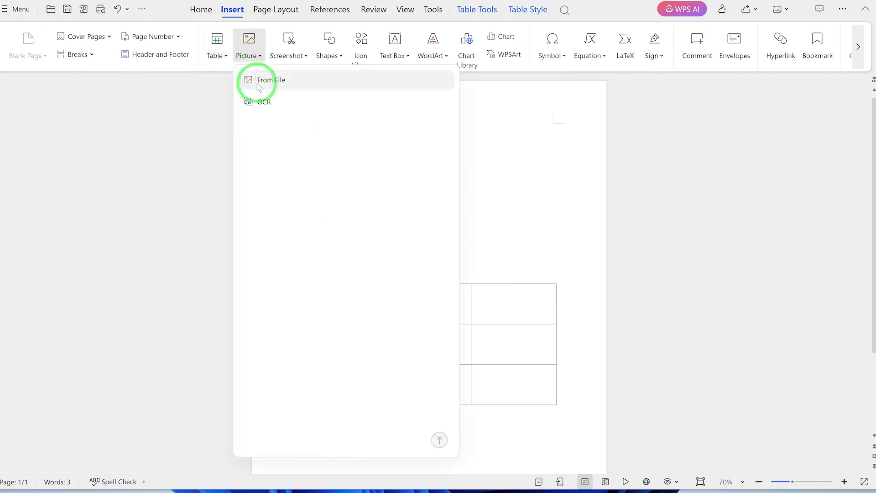
click(251, 78)
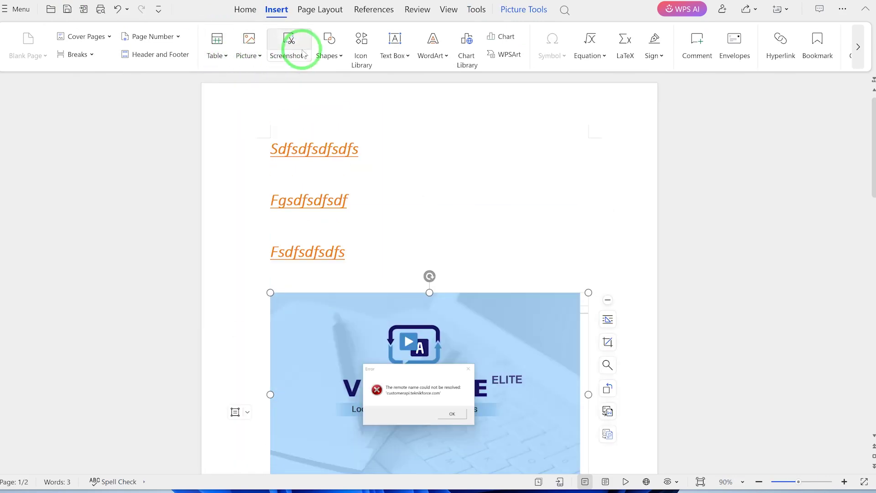
Draw a parallelogram about 5.03 in wide and 1.68 in high below the table on the second page and show its drawing options
click(340, 57)
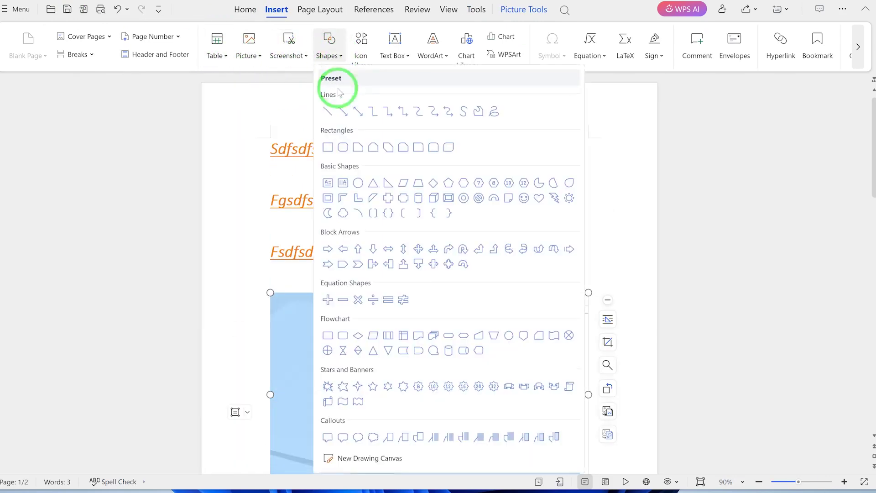
click(612, 221)
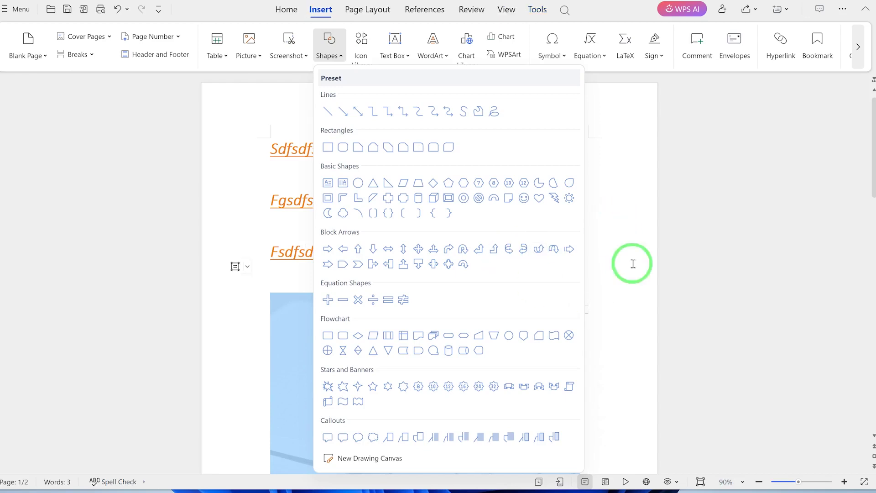
click(340, 54)
scroll(465, 303, down, 10)
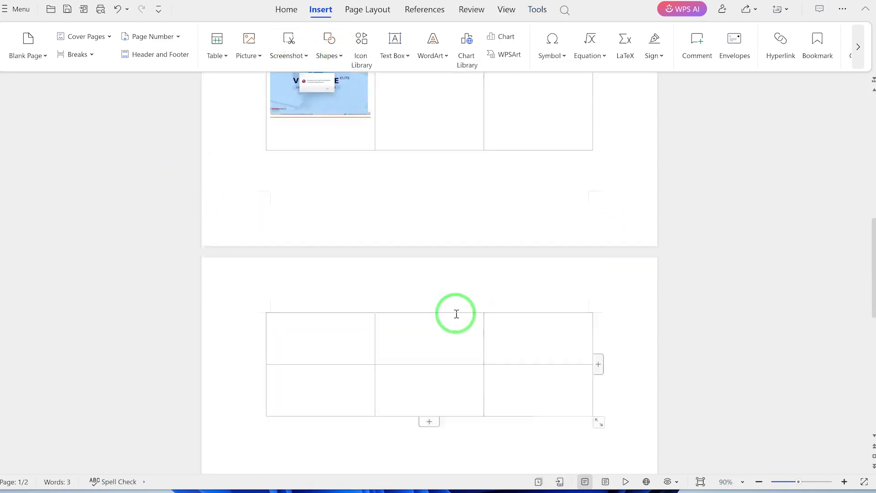
scroll(456, 313, down, 6)
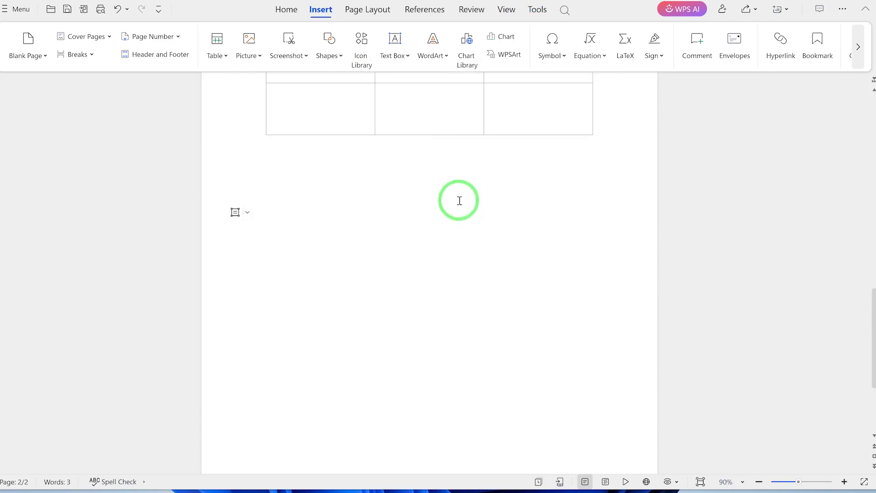
click(331, 43)
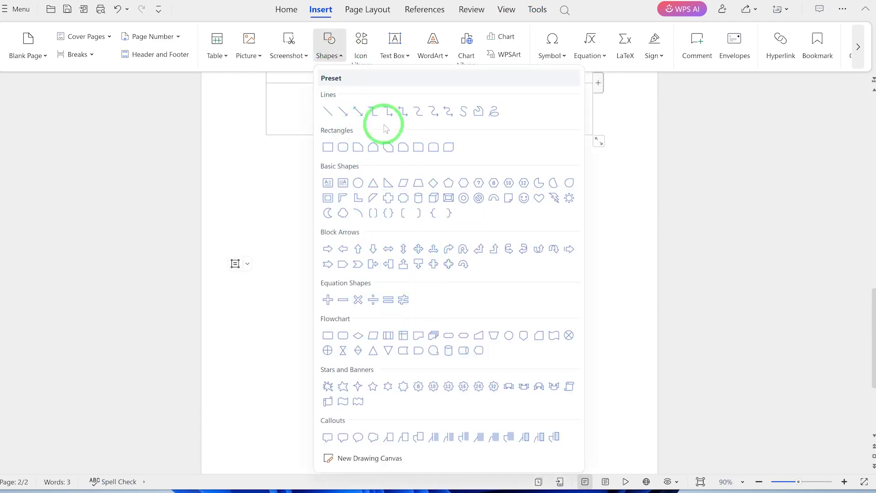
click(403, 182)
drag(268, 226, 546, 318)
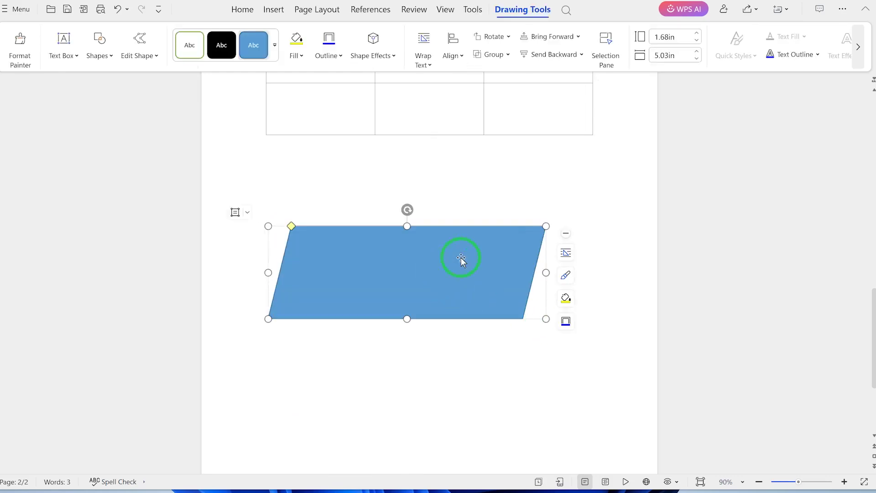
click(375, 272)
click(479, 10)
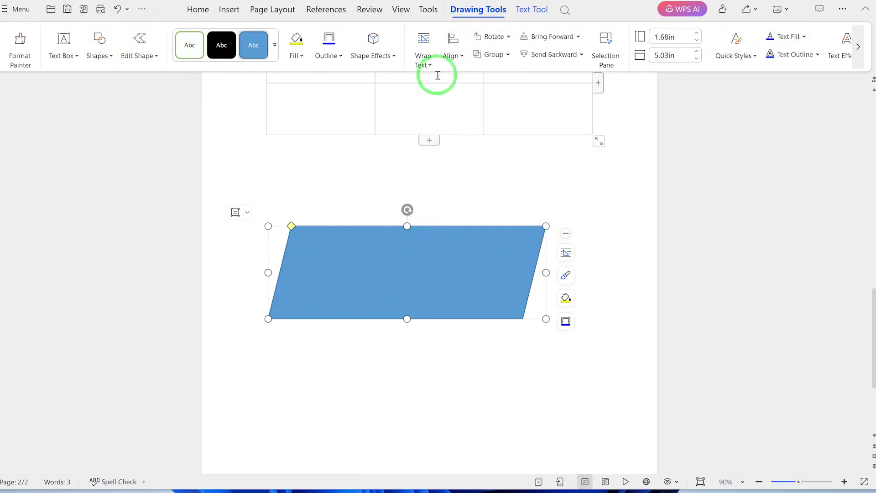
Look through the WordArt styles available for insertion
click(232, 12)
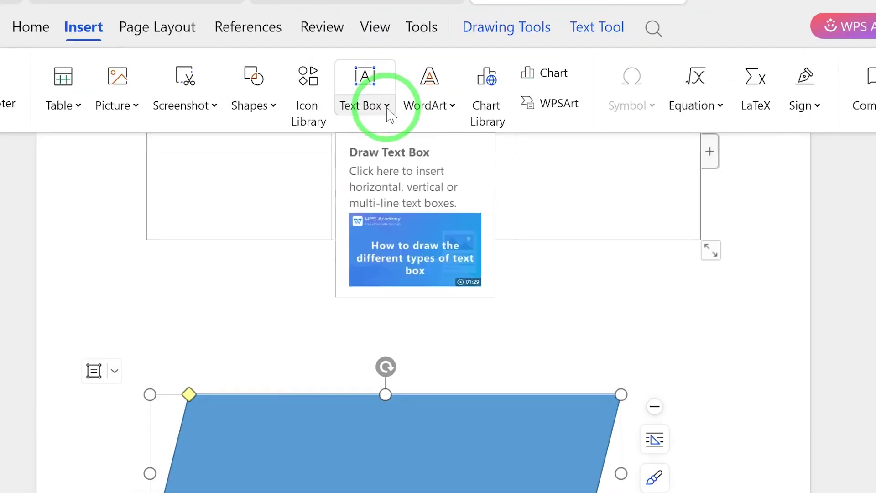
click(428, 106)
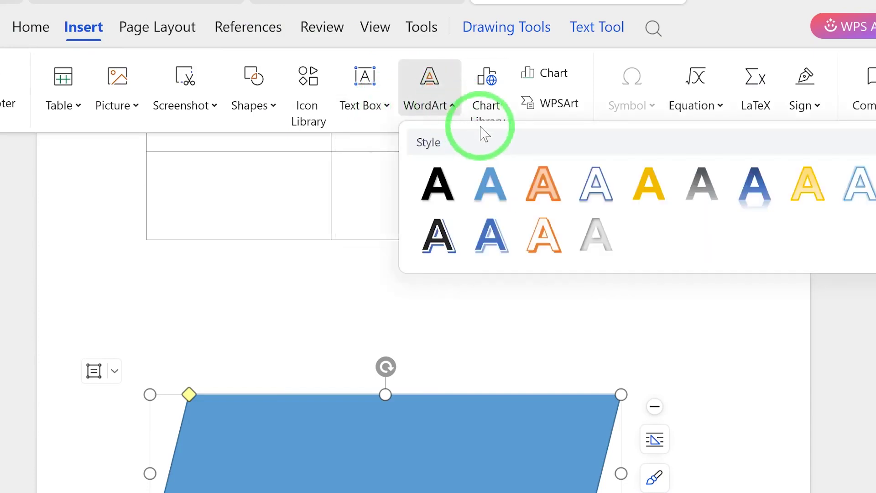
click(656, 31)
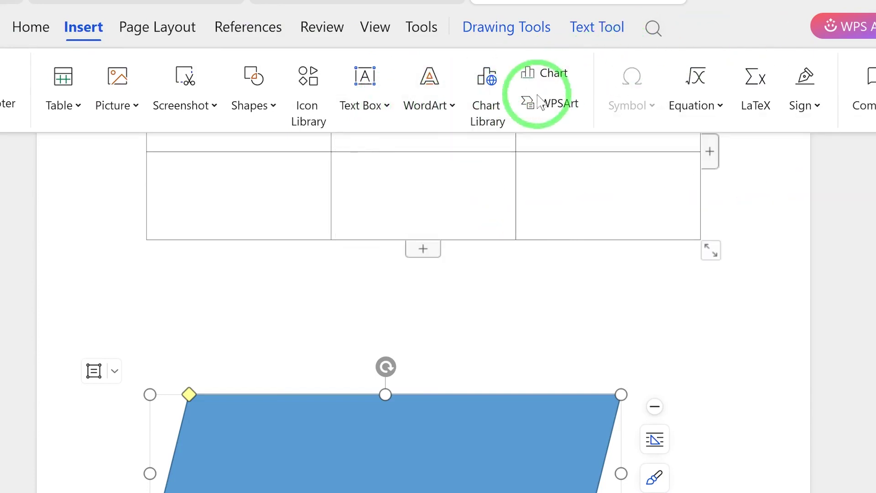
Look over the line and pie chart types, insert a clustered column chart into the document and deselect it
click(558, 78)
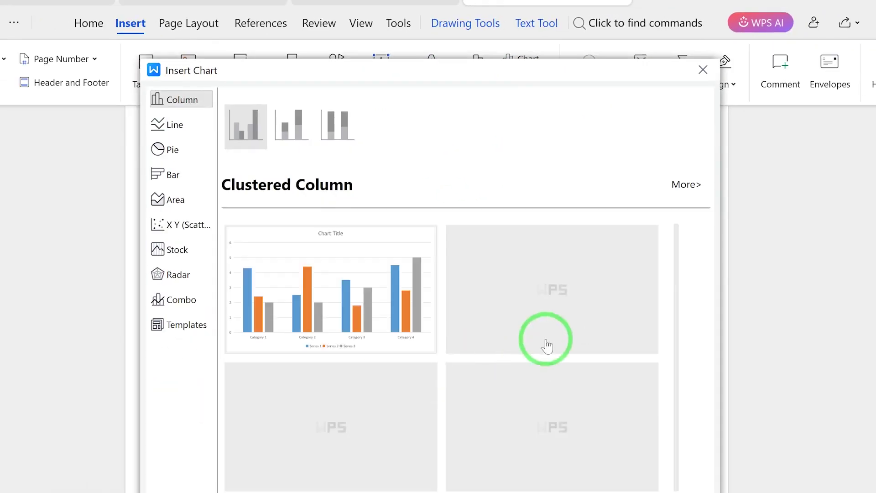
click(170, 124)
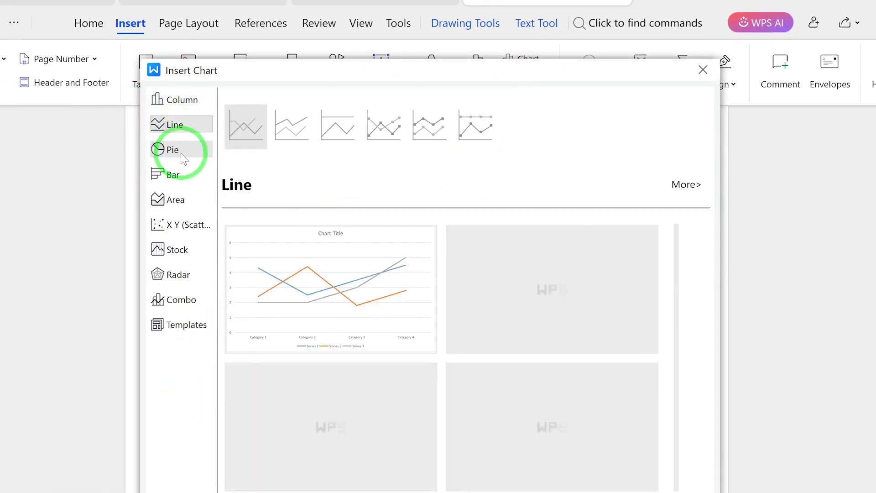
click(182, 151)
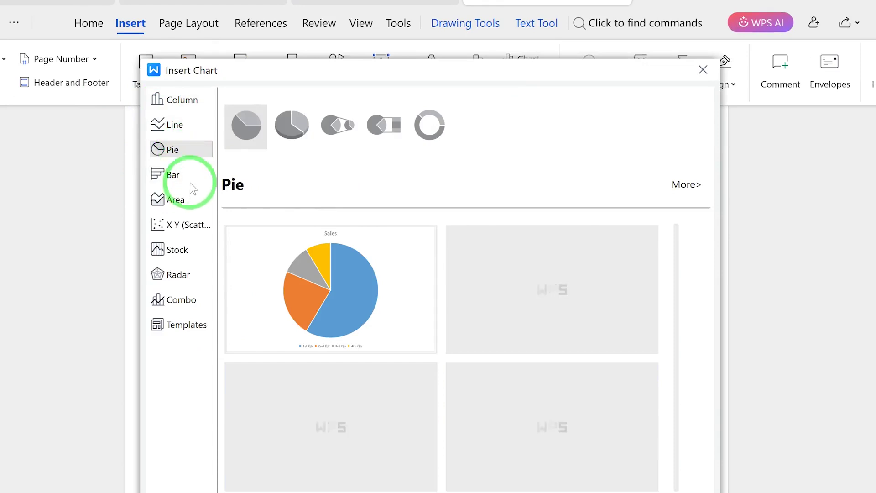
click(190, 182)
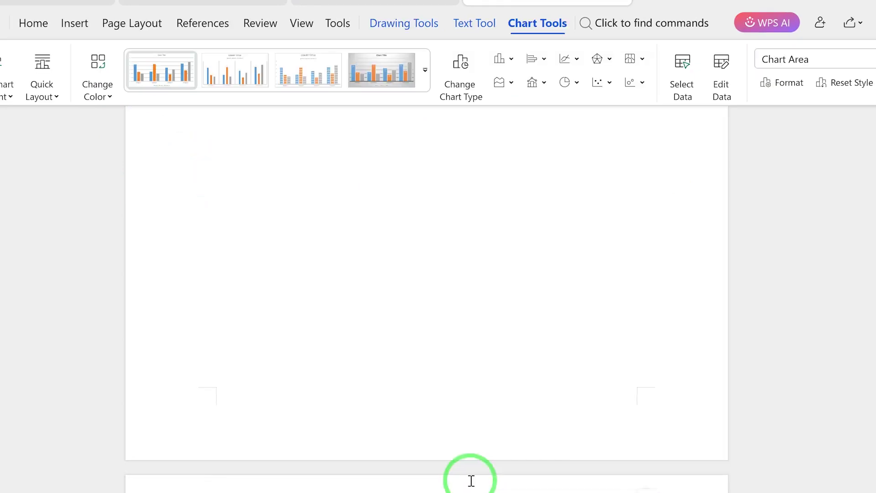
scroll(470, 479, down, 10)
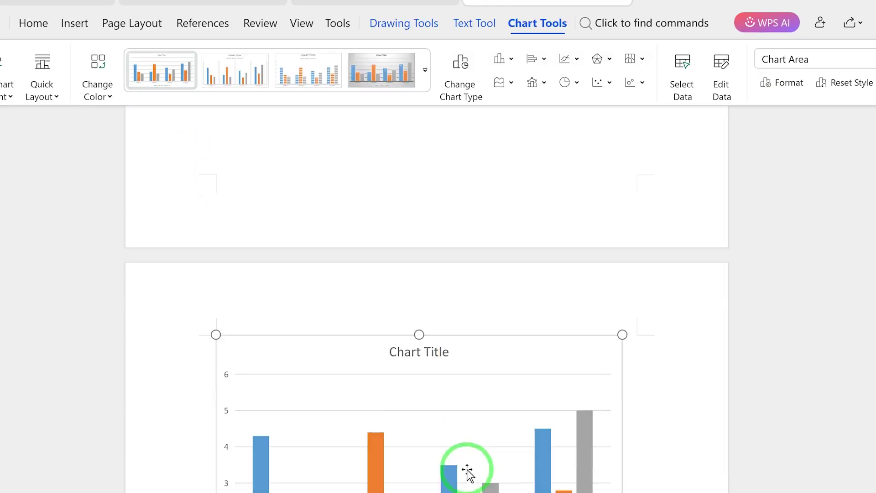
scroll(397, 314, up, 3)
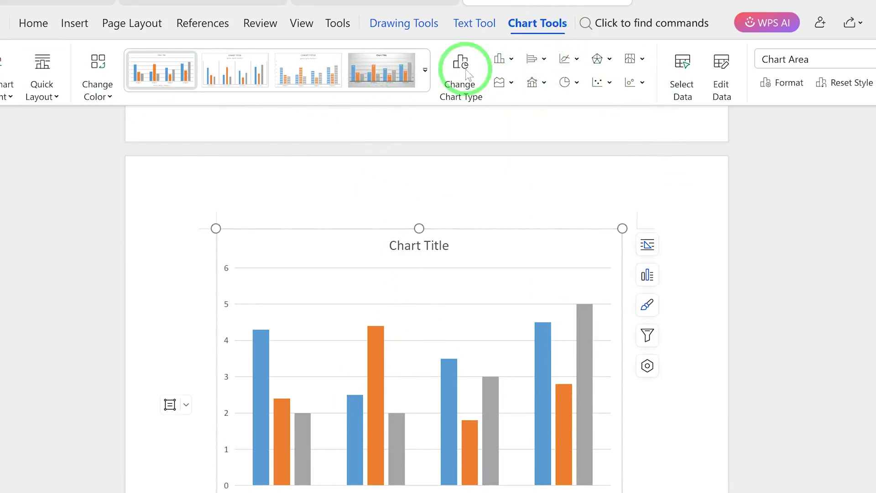
click(694, 400)
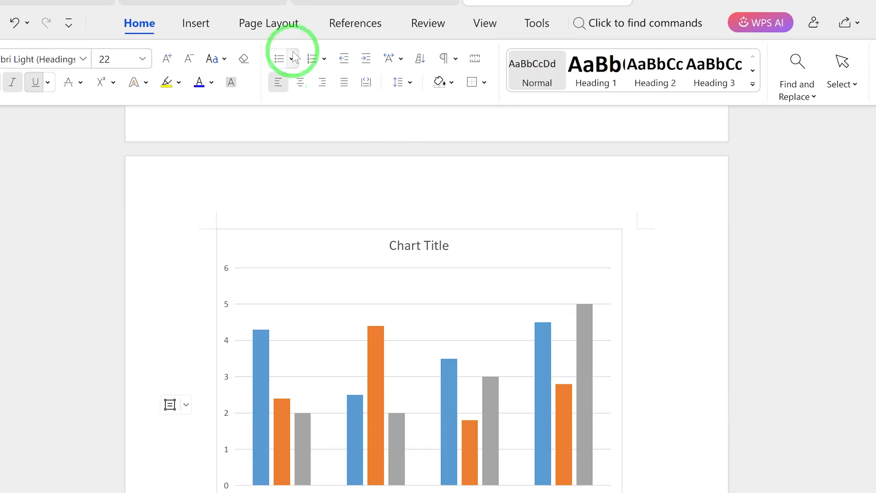
Look through the recently used and custom symbols available for insertion
click(198, 24)
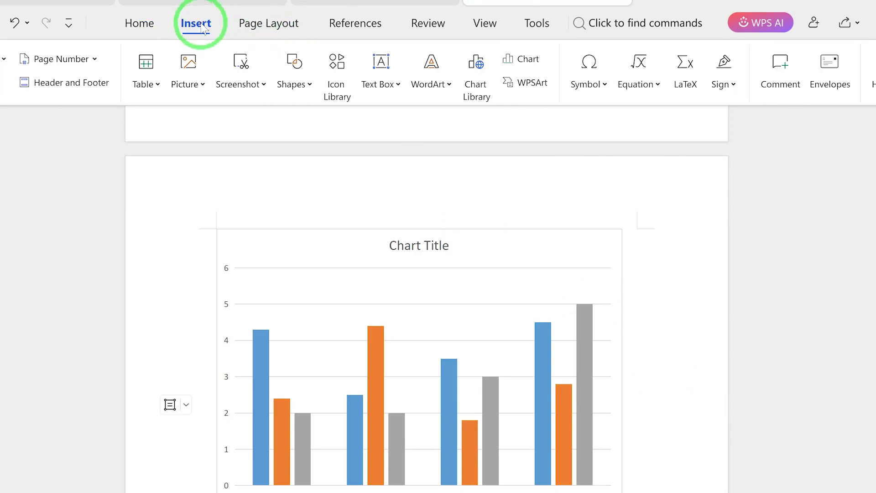
click(607, 85)
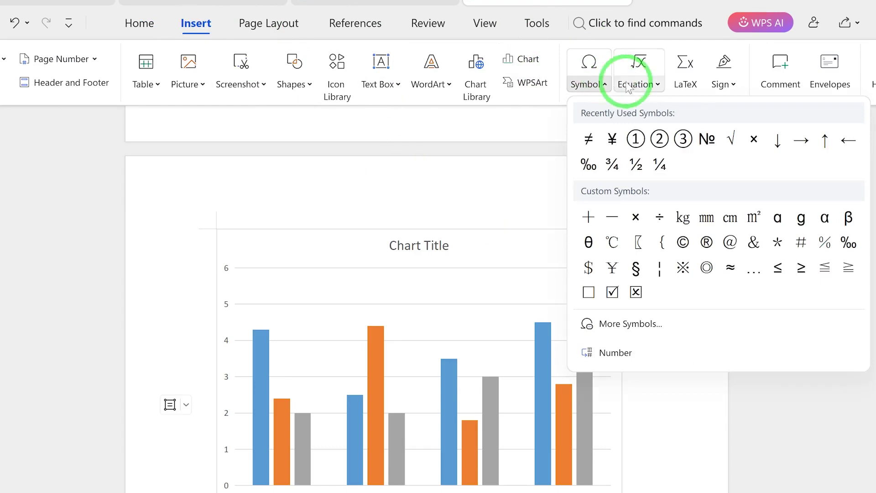
click(739, 87)
Insert the built-in Binomial Theorem equation below the column chart
click(655, 84)
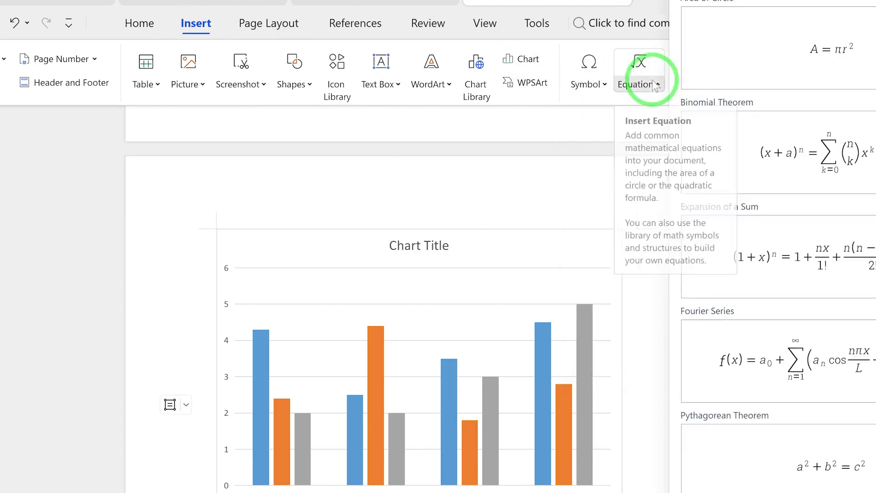
scroll(821, 283, down, 5)
scroll(829, 381, up, 5)
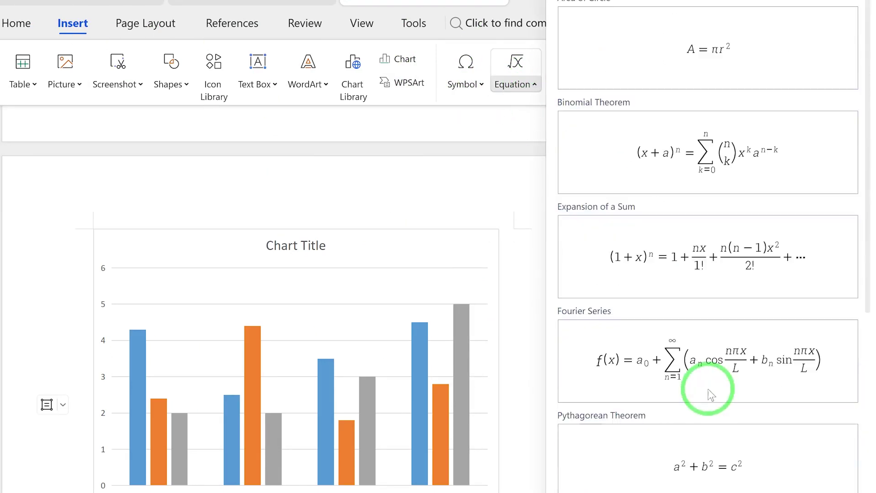
click(688, 161)
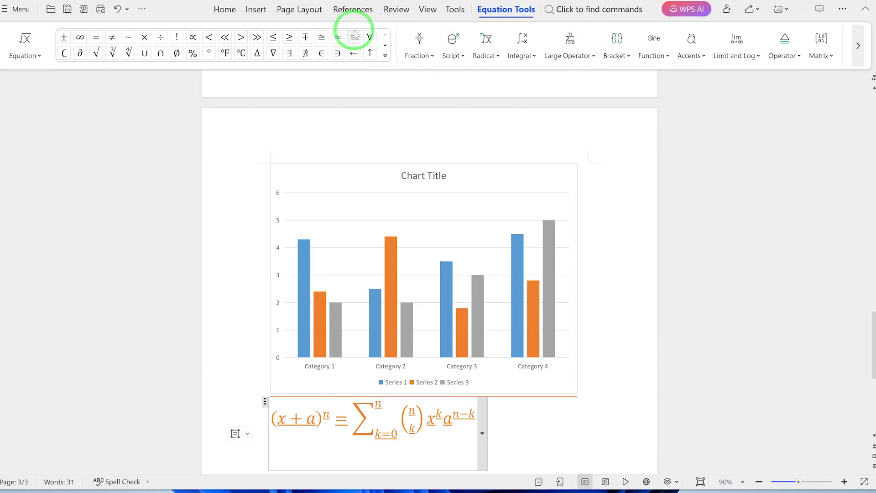
Set the document's page orientation to landscape
click(295, 8)
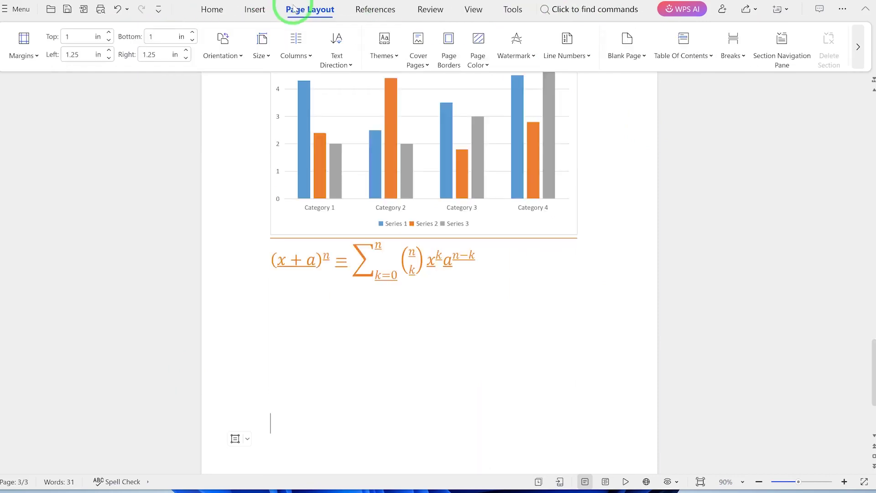
click(240, 56)
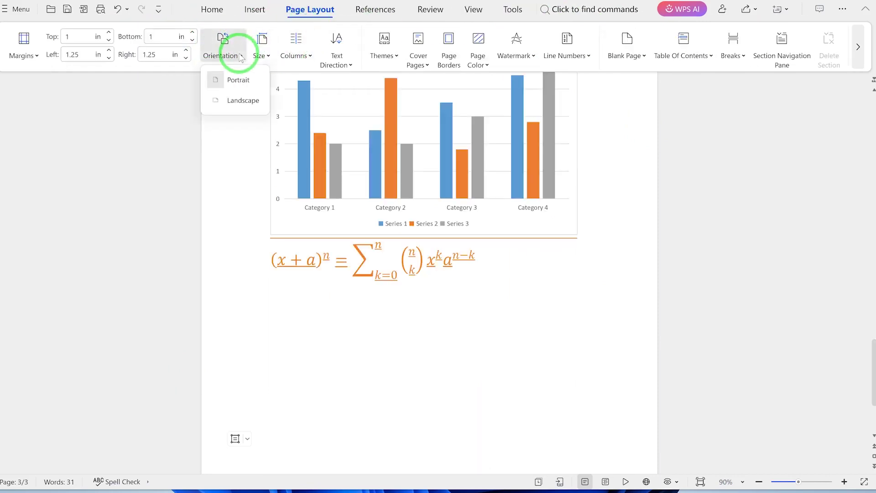
click(236, 98)
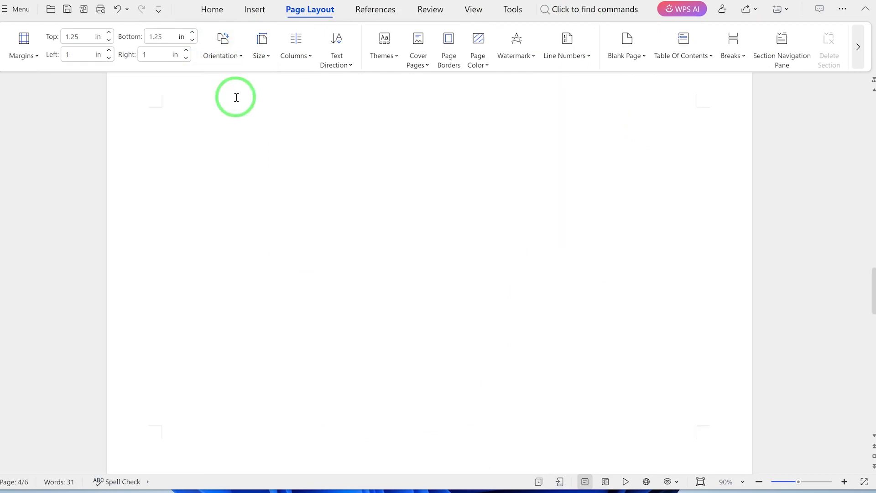
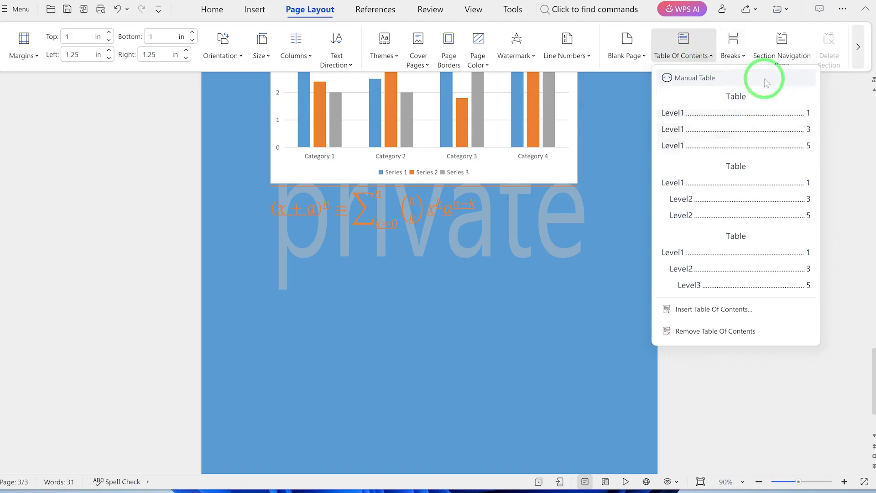
Look through the reference tools and the manual table of contents presets without inserting one
click(670, 482)
click(161, 293)
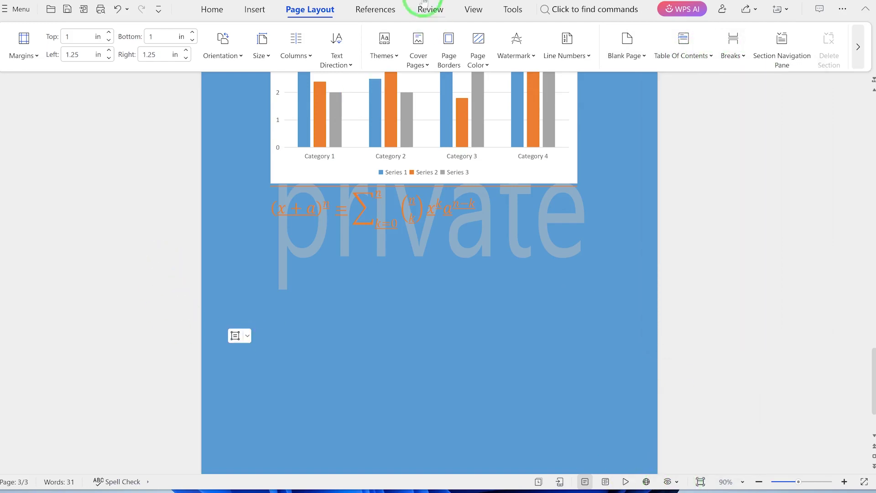
click(369, 6)
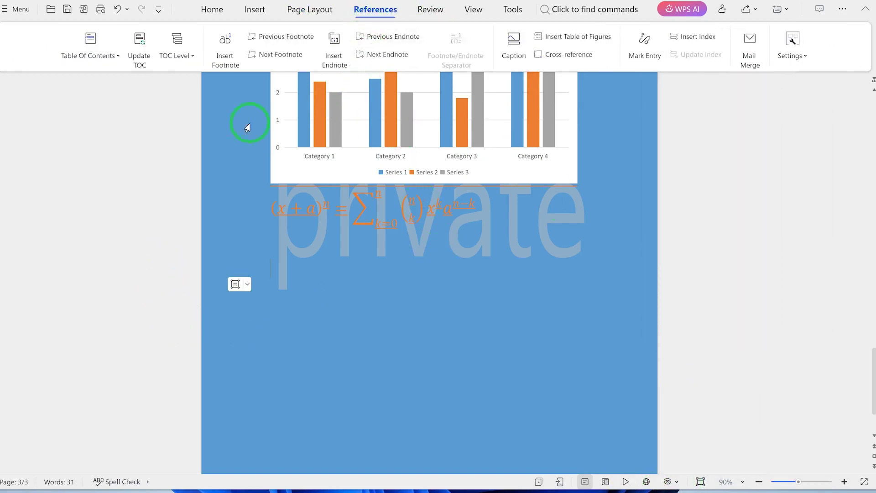
click(114, 57)
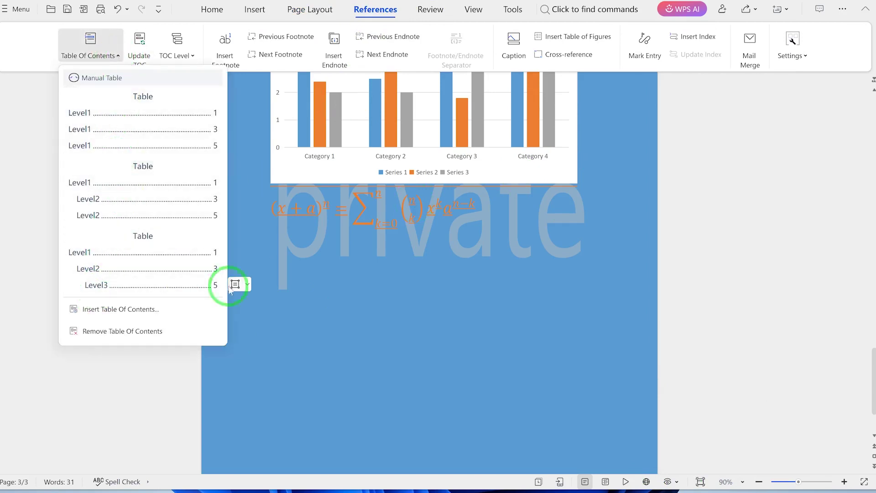
click(410, 322)
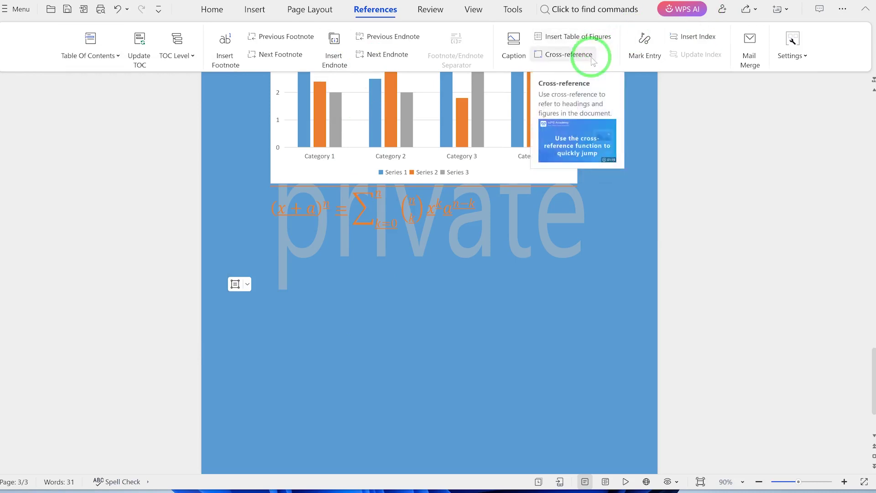
Add the comment "sdfsdfsdf" to the column chart and the binomial equation below it
click(431, 10)
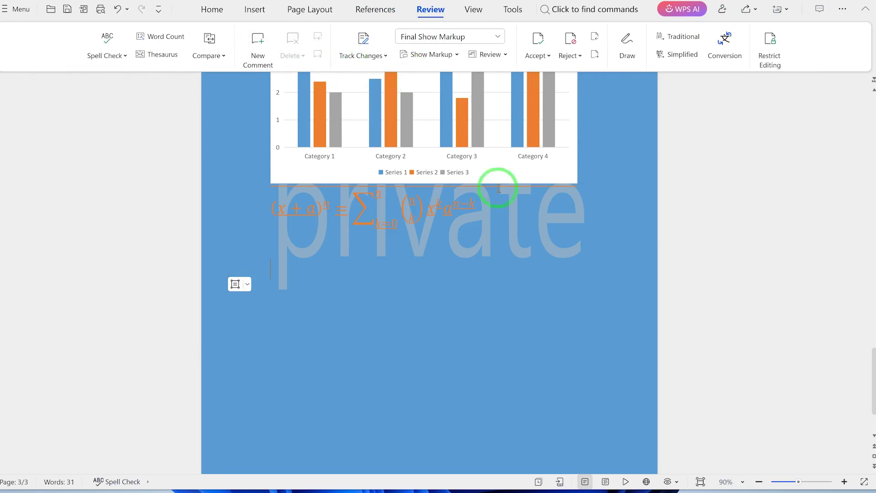
drag(468, 212, 437, 210)
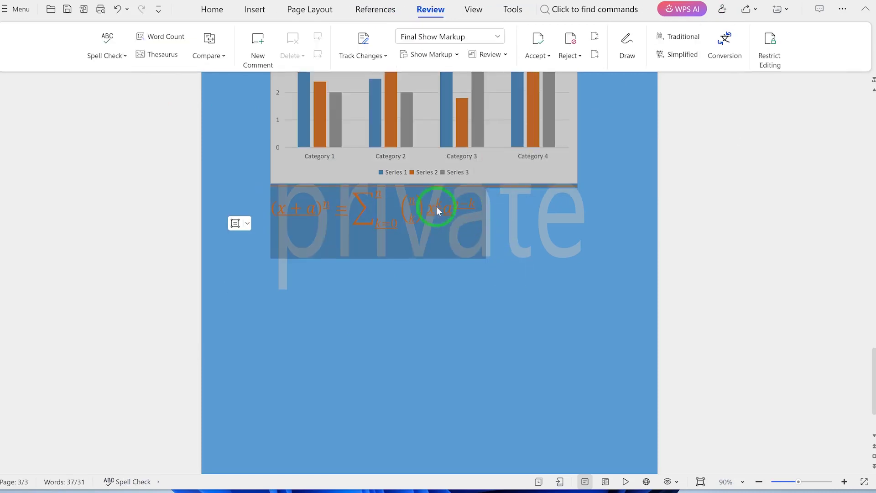
click(256, 38)
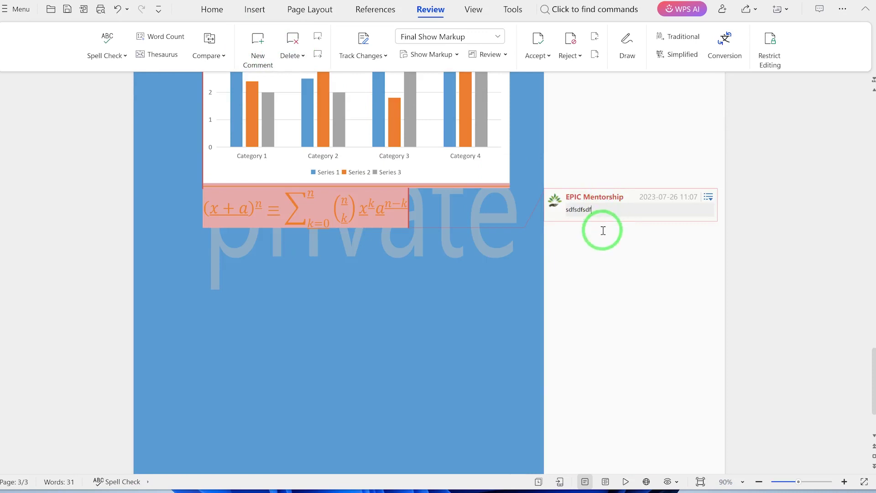
click(589, 280)
click(587, 211)
Show the ruler above the document and bring up the Tools commands
click(473, 9)
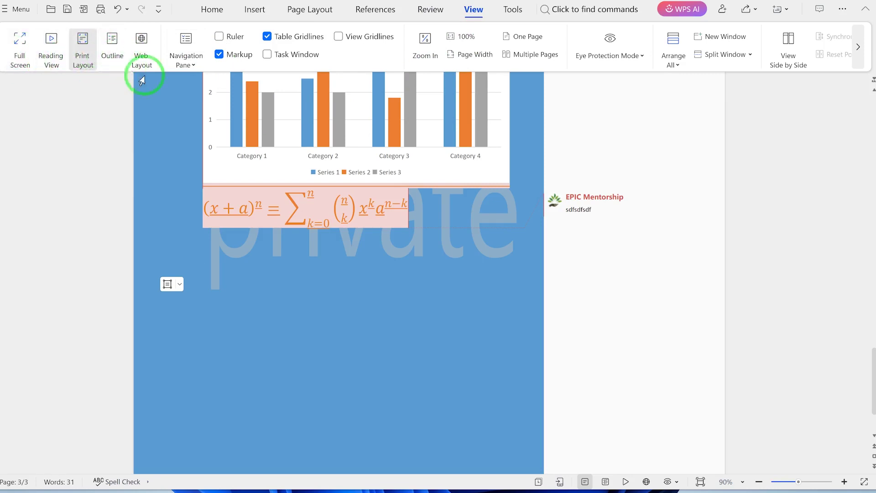
click(219, 37)
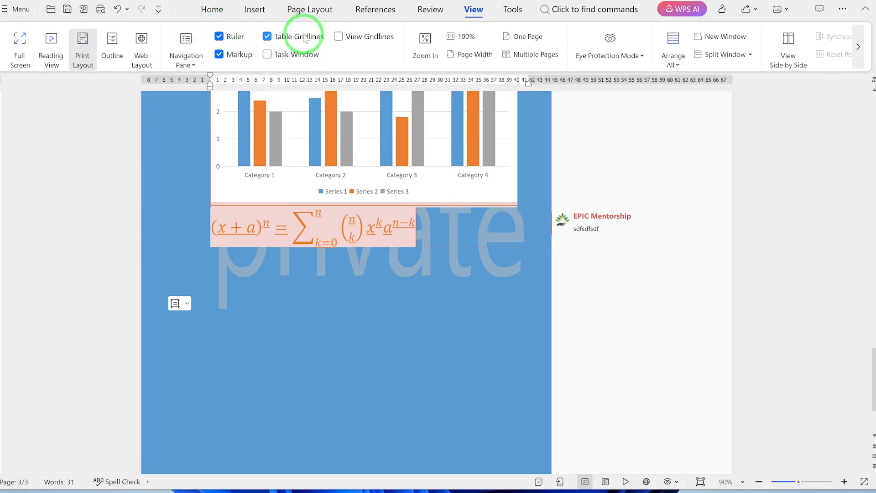
click(512, 11)
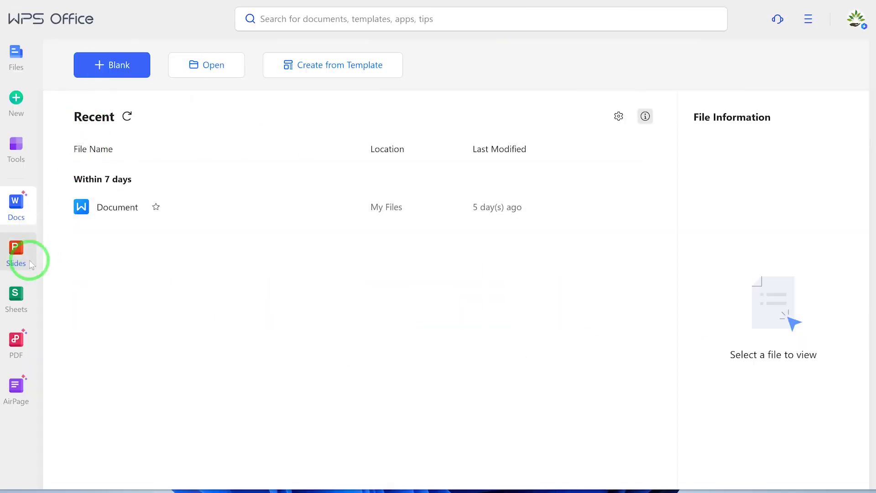
Switch to WPS Slides and open the preview of the Minimalistic Style Year-end Summary presentation template
click(16, 252)
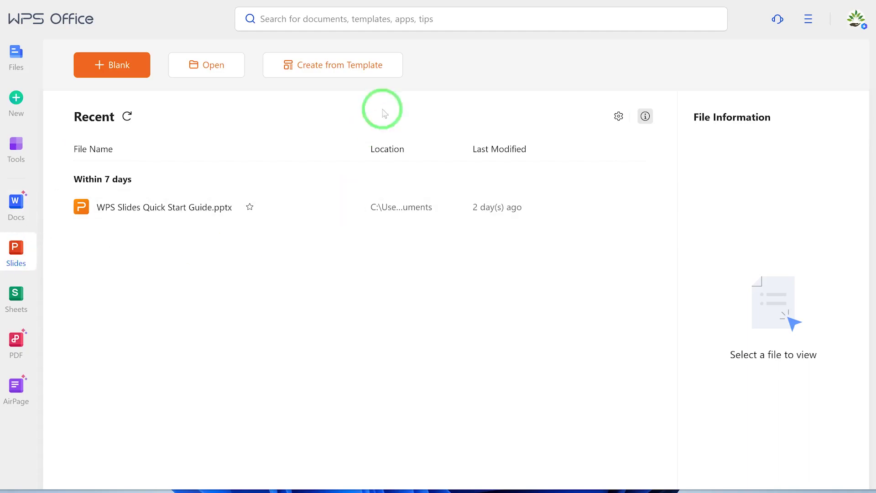
click(355, 64)
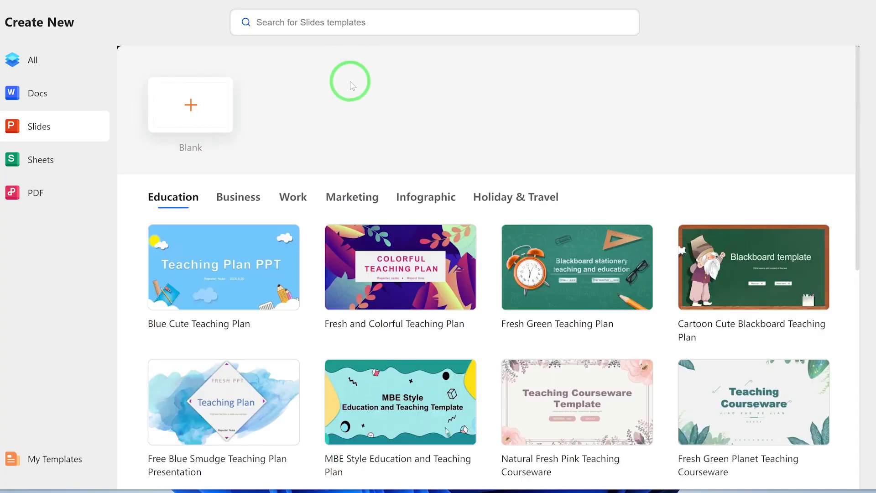
scroll(501, 392, down, 5)
click(568, 393)
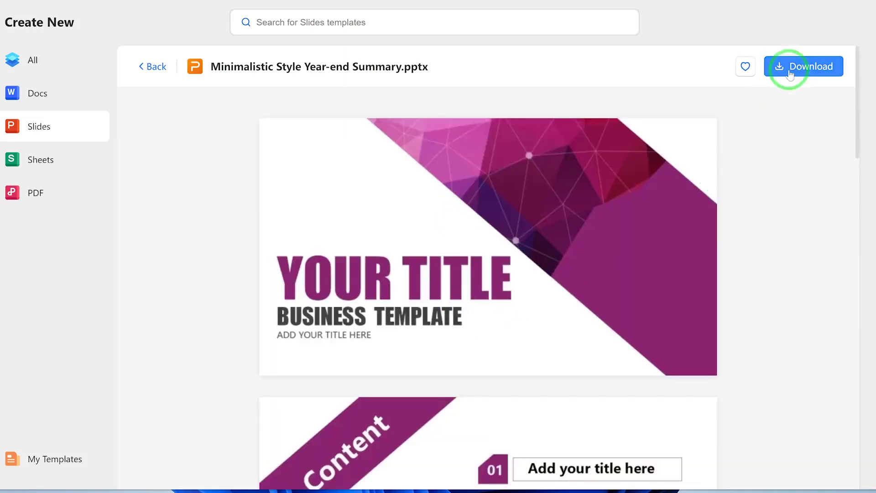
Look through the slides of the Minimalistic Style Year-end Summary template and download it
scroll(504, 273, down, 3)
scroll(503, 274, down, 15)
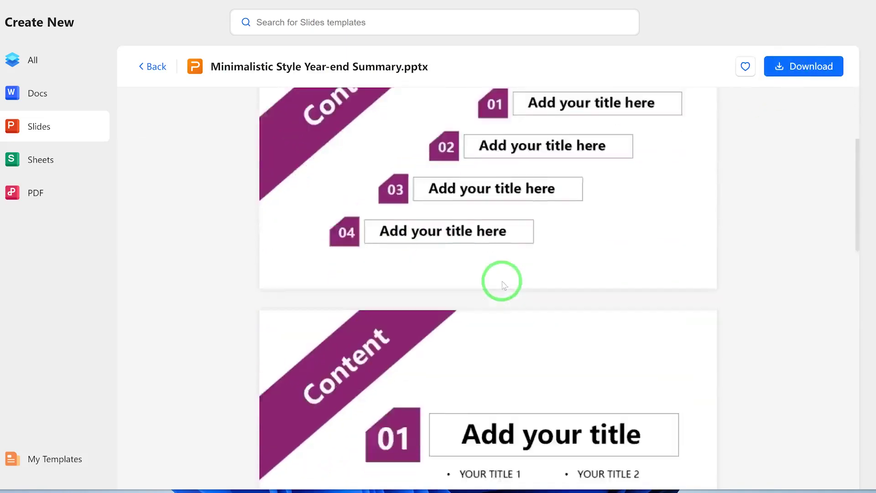
scroll(506, 286, down, 3)
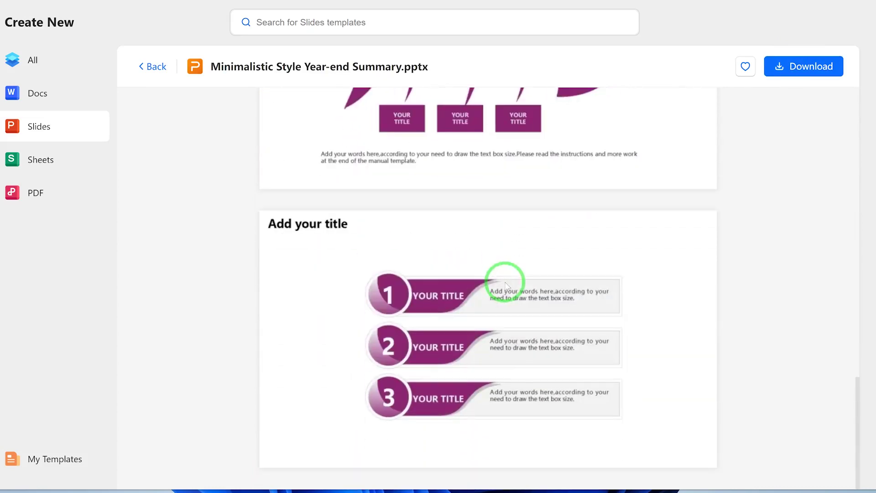
scroll(507, 287, up, 10)
click(794, 68)
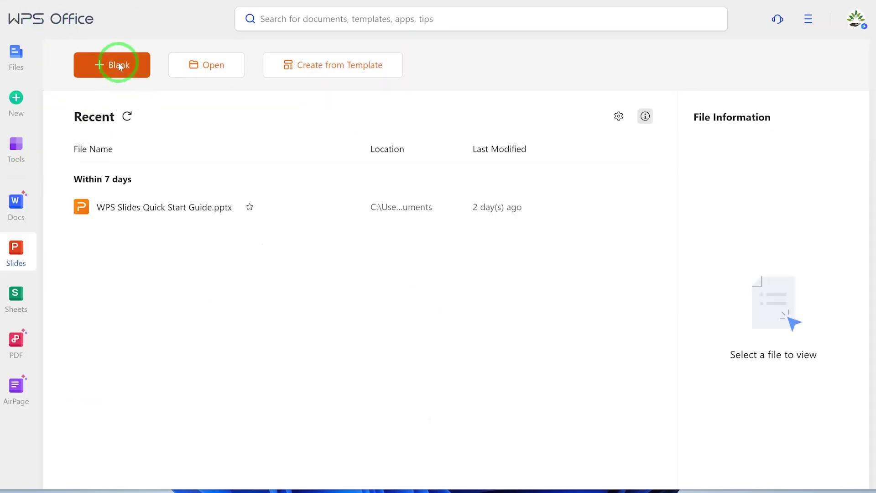
Create a blank presentation and add a second slide with the Title and Content layout
click(120, 67)
mouse_move(91, 130)
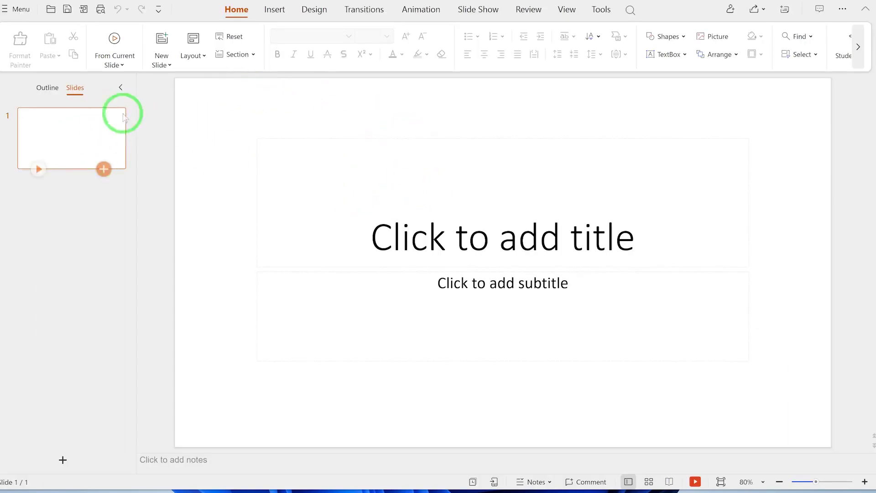
click(203, 57)
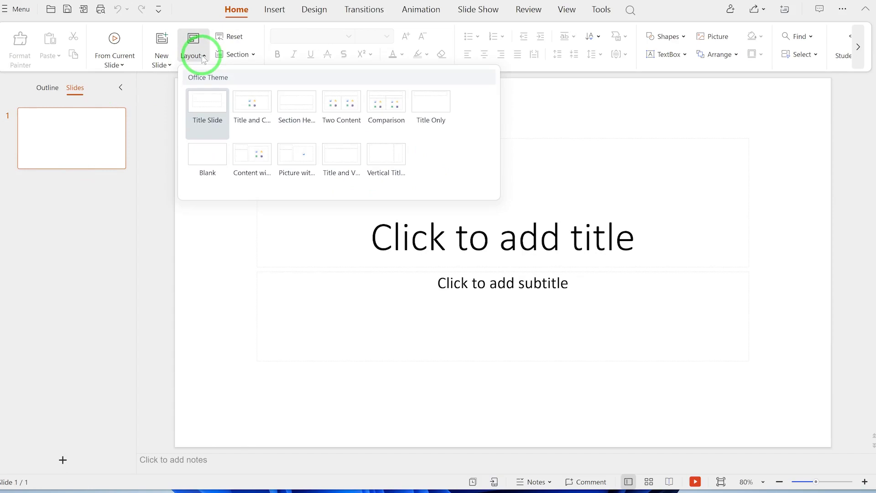
click(169, 64)
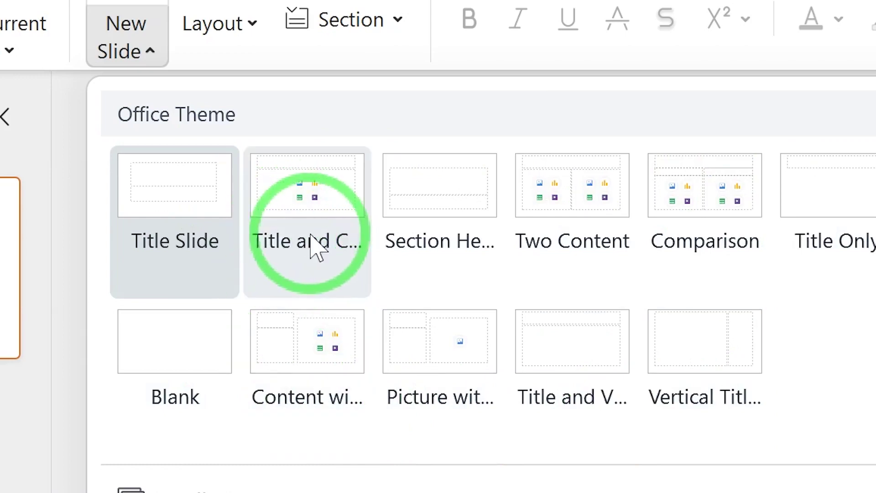
click(320, 239)
click(579, 260)
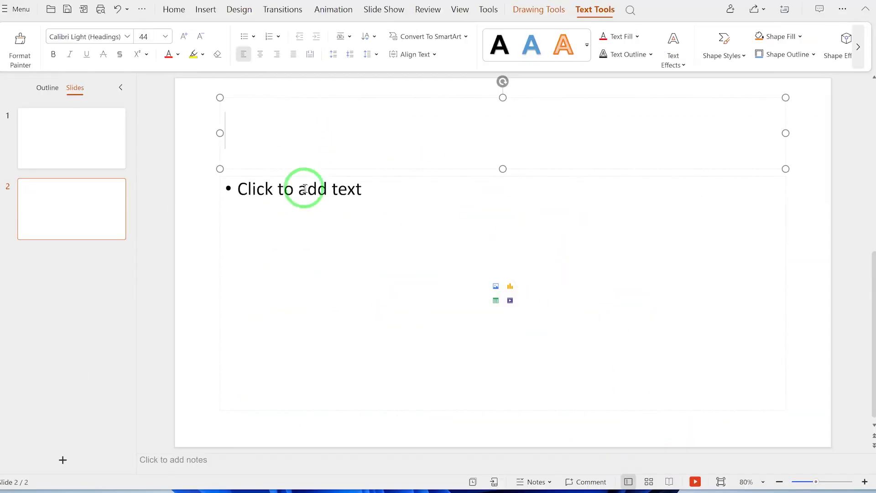
click(304, 191)
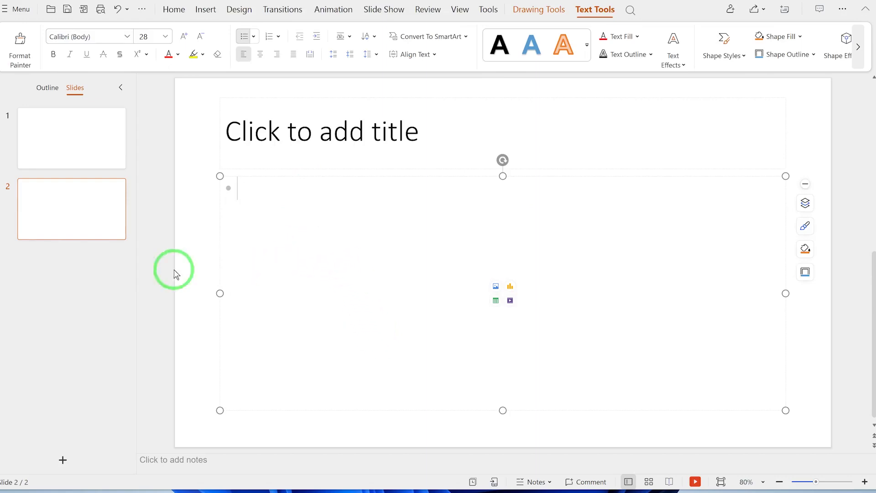
Add a third slide with the Two Content layout after slide 2 and try its two text placeholders
click(105, 217)
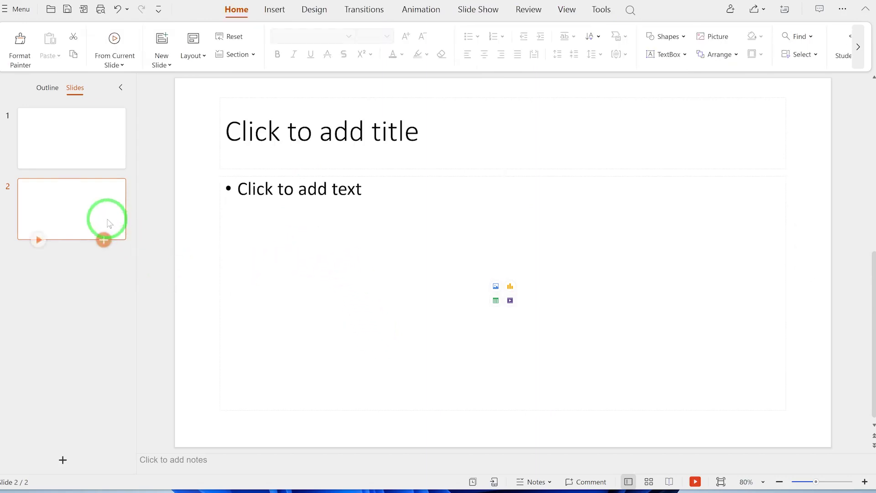
click(173, 66)
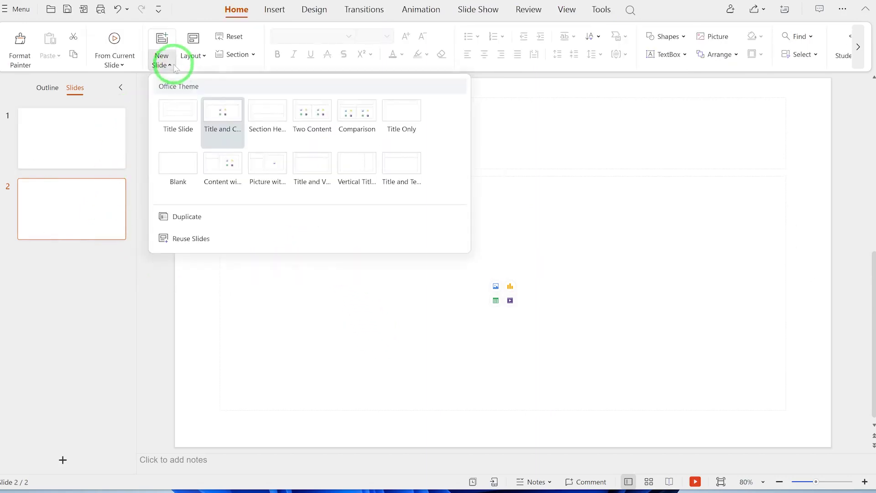
click(322, 132)
click(291, 136)
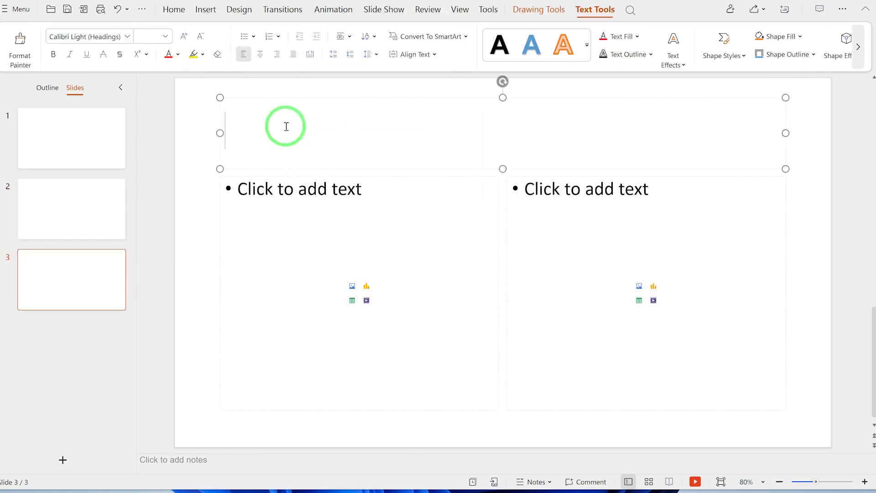
click(296, 190)
click(580, 187)
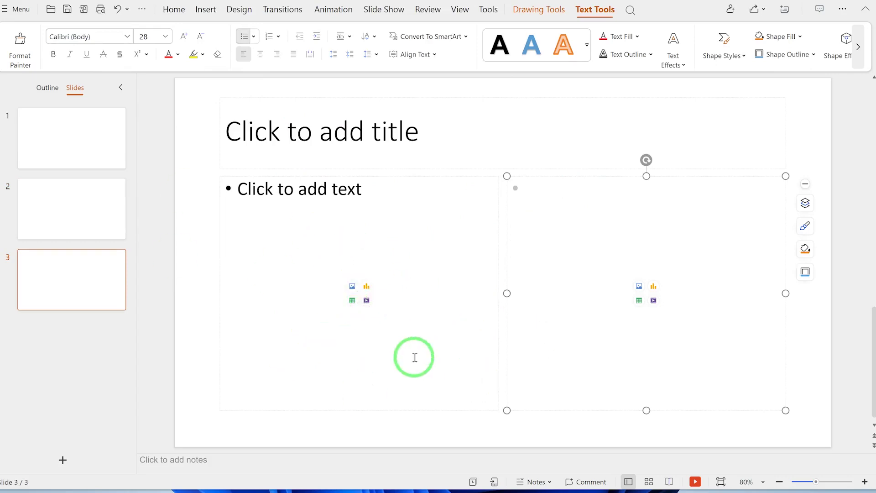
Add a fourth slide after slide 3 and set its layout to Blank
click(78, 269)
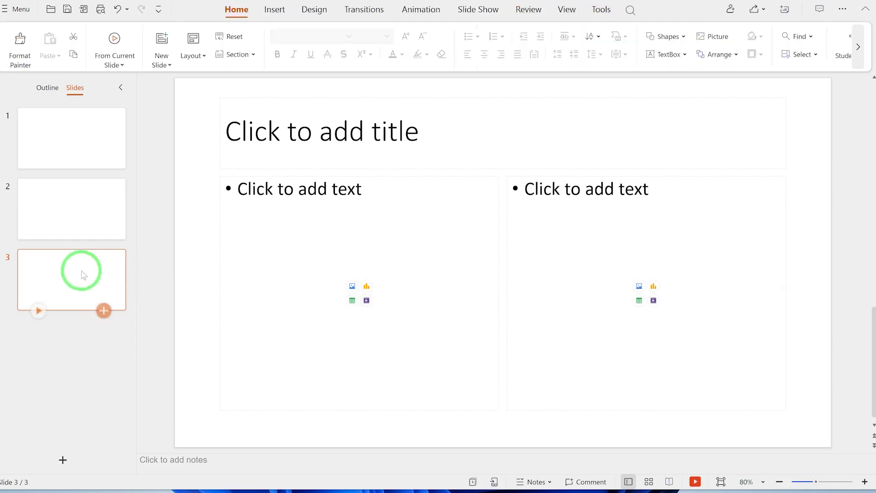
click(107, 312)
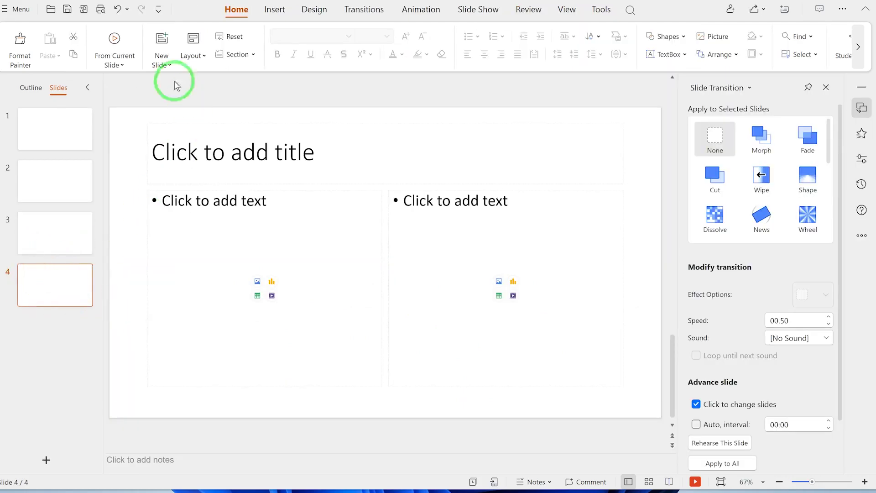
click(203, 57)
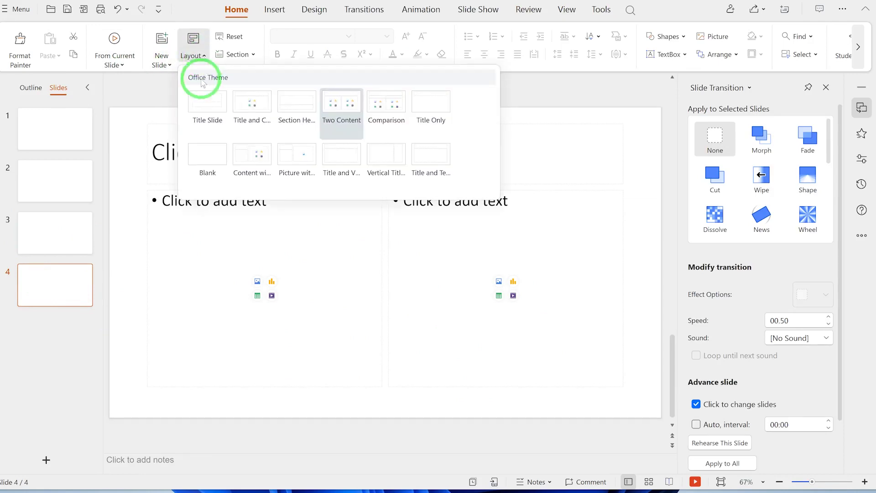
click(192, 154)
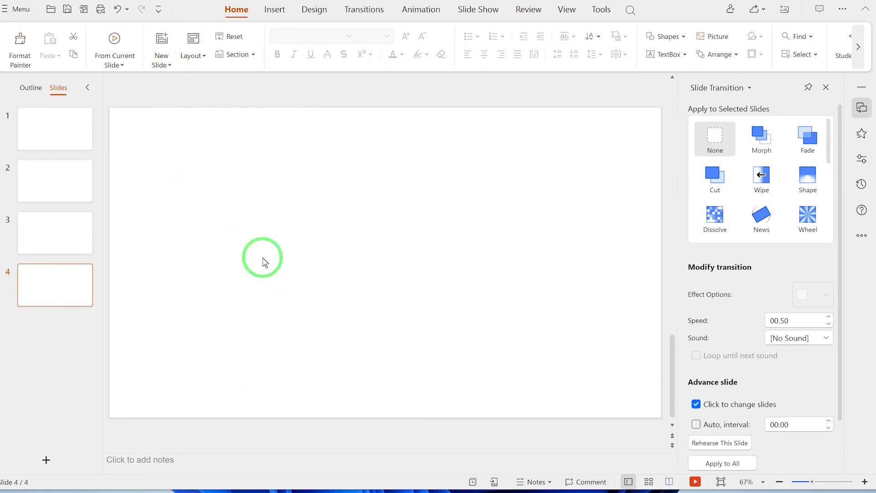
Enter the title "fsdfsdfsd" on slide 3 and make it bold
click(55, 233)
click(277, 141)
text(fsdfsdfsd)
drag(272, 171, 117, 164)
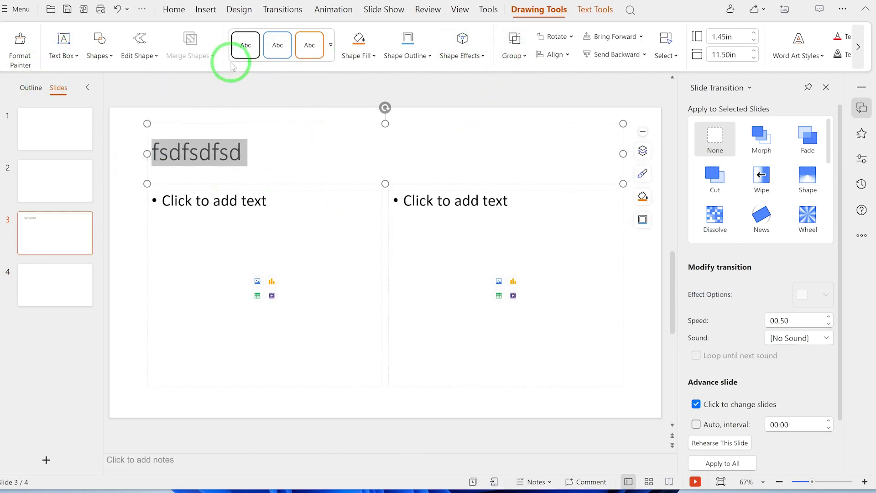
click(173, 10)
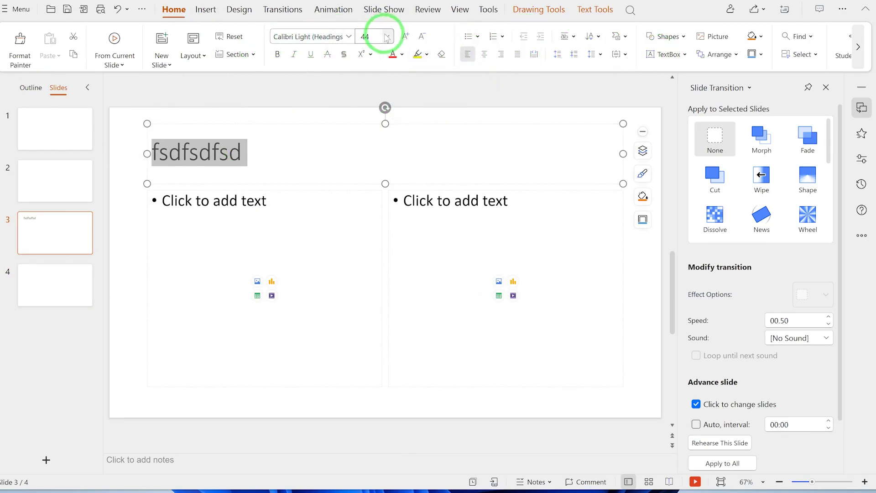
click(278, 54)
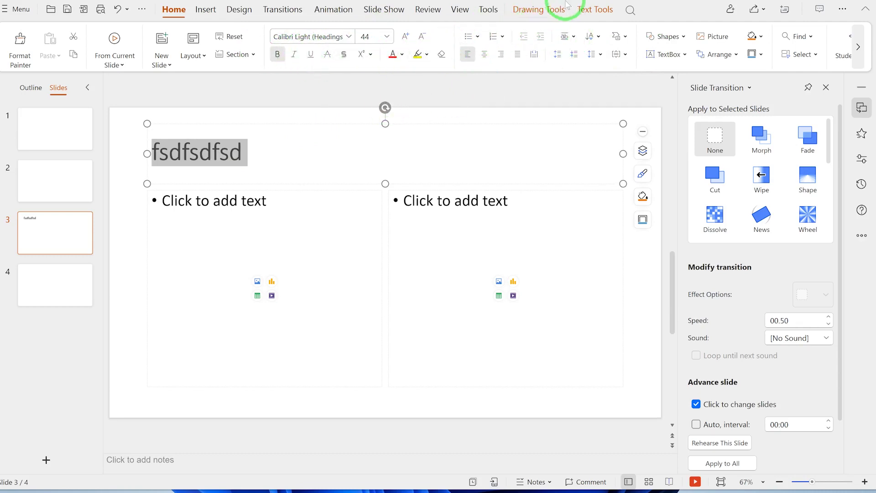
Look through the text formatting commands and the insert options for new slides, pictures and shapes
click(589, 9)
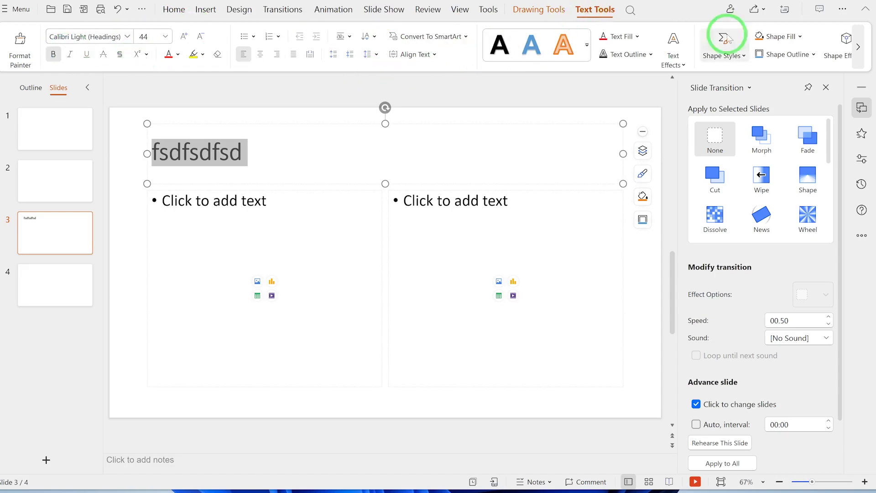
click(241, 10)
click(203, 10)
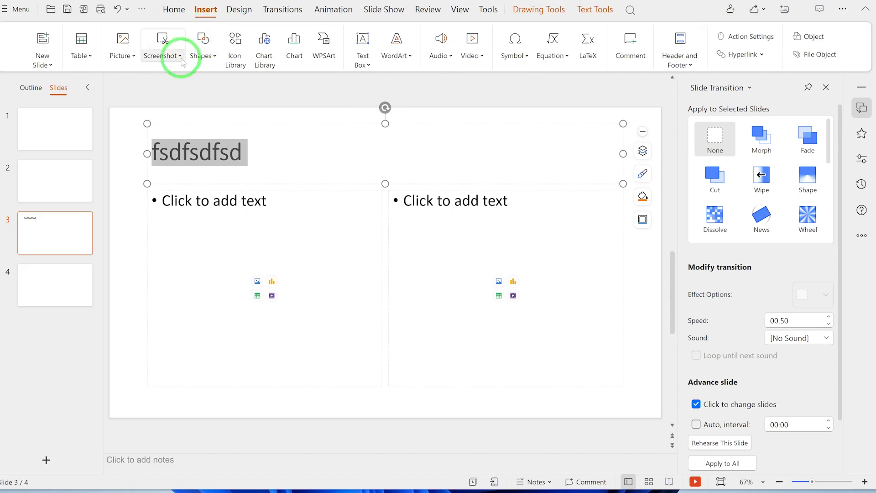
click(56, 67)
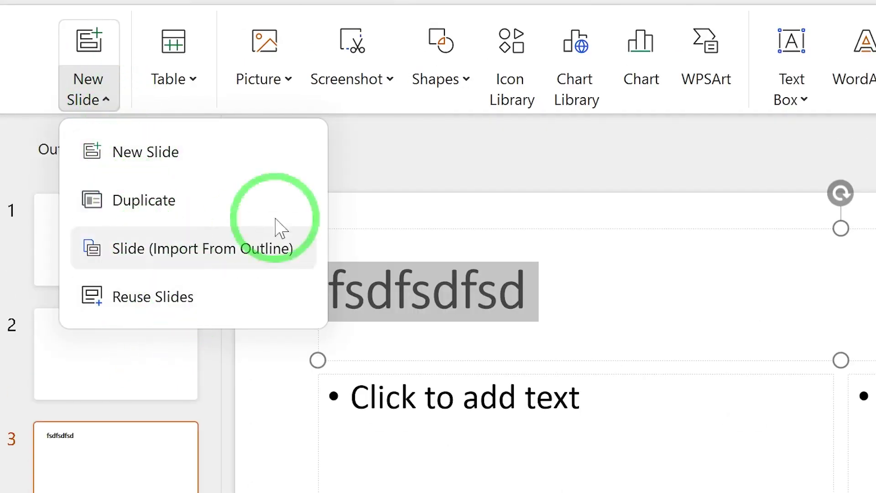
click(288, 80)
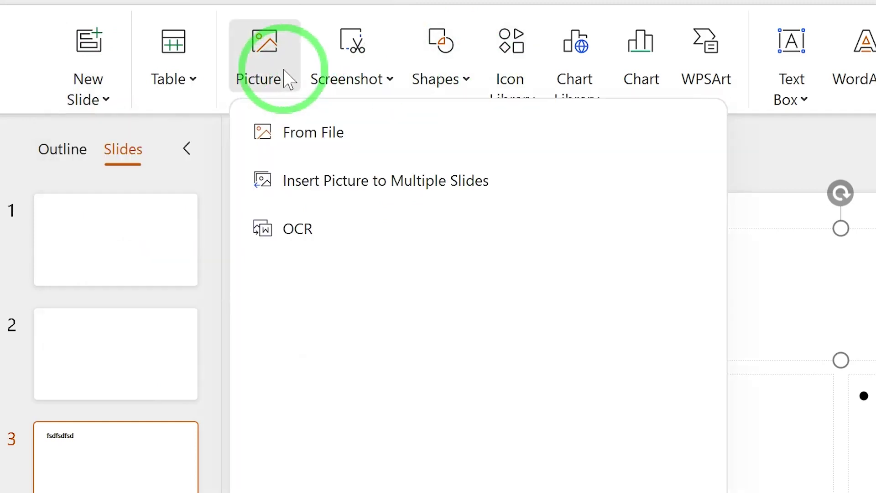
click(288, 81)
click(469, 88)
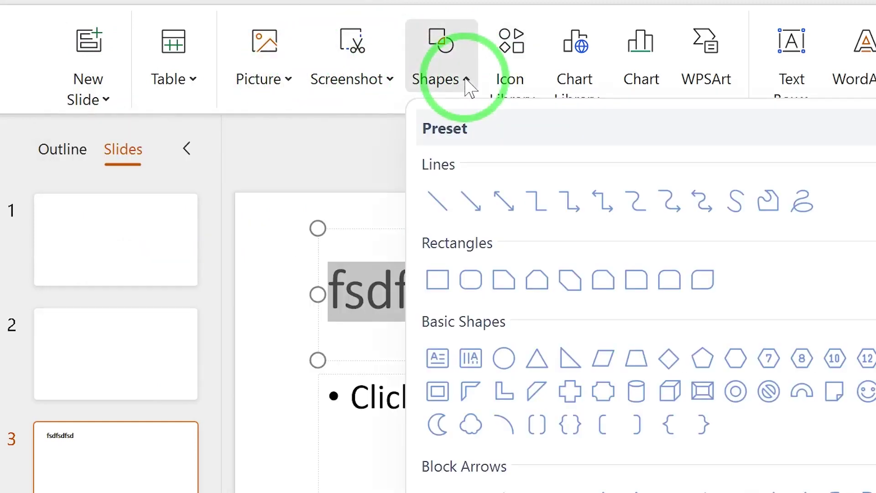
click(467, 87)
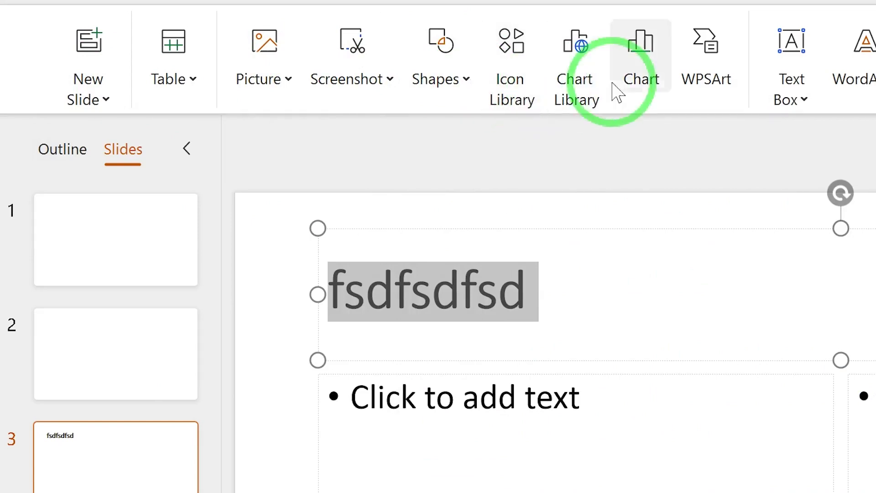
Insert a clustered column chart into the left content placeholder of slide 3
click(636, 35)
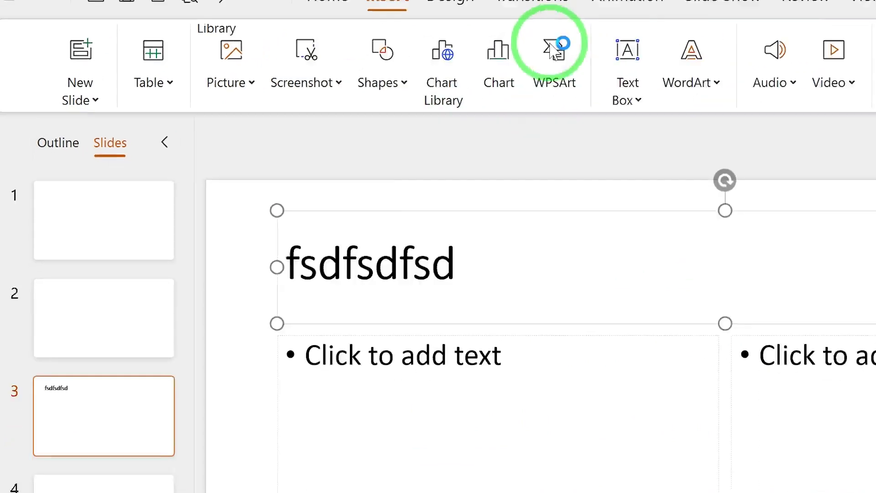
click(615, 352)
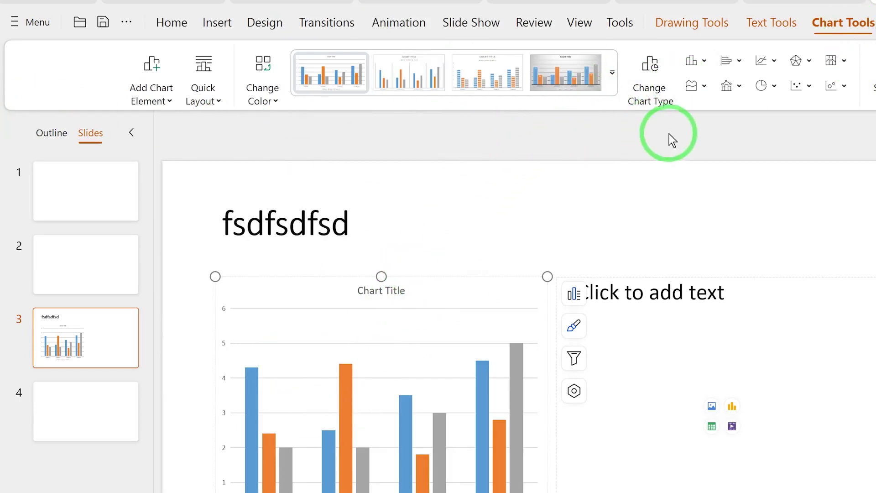
click(217, 23)
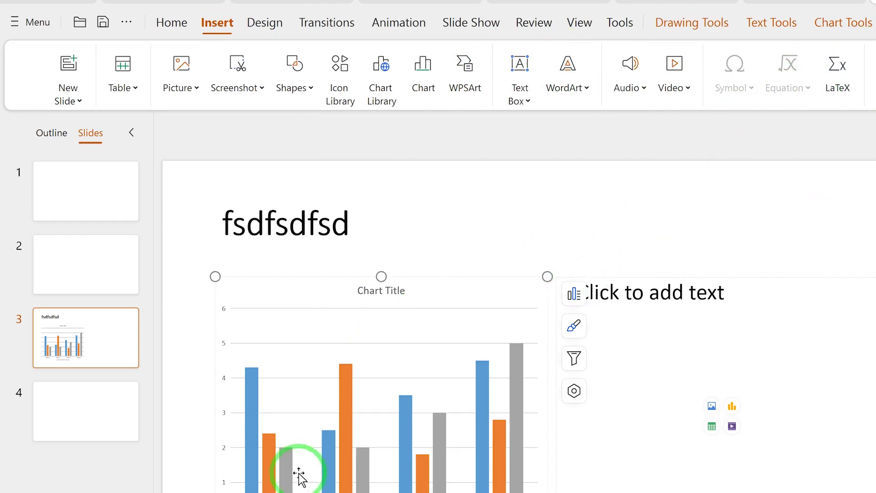
Apply the blue wave design with the yellow curve to the presentation and check it on slides 1 and 4
click(71, 415)
click(451, 22)
click(351, 89)
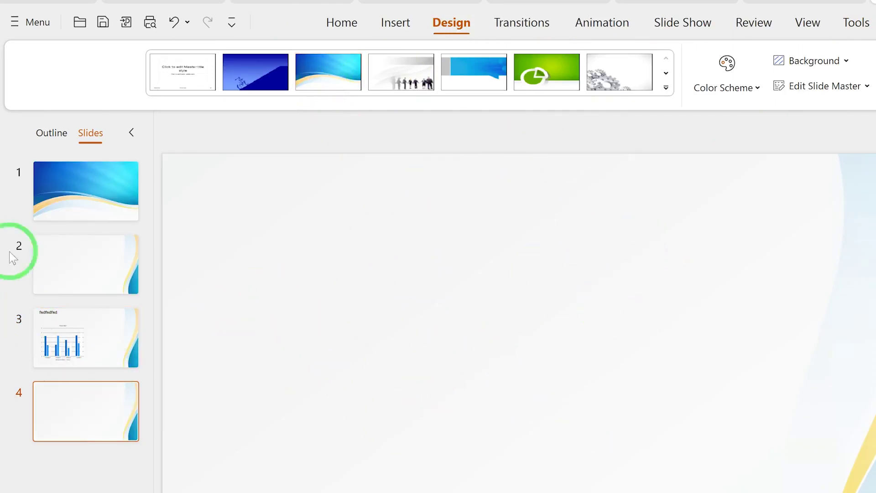
click(66, 178)
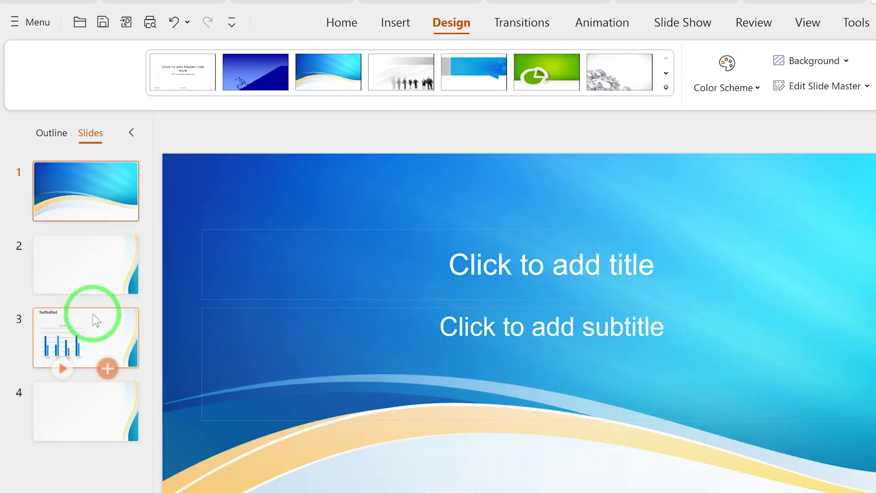
click(63, 390)
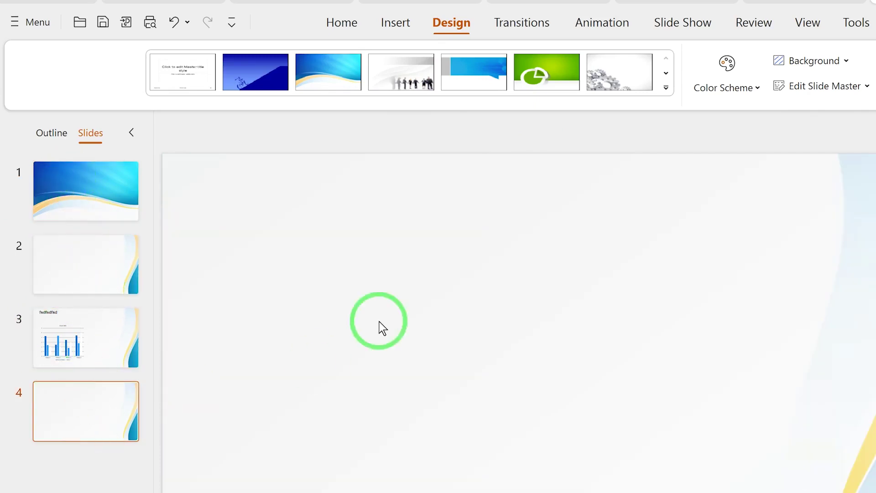
Try the Wipe transition on slide 1, set its transition to Shape, and view the full range of transitions
click(504, 25)
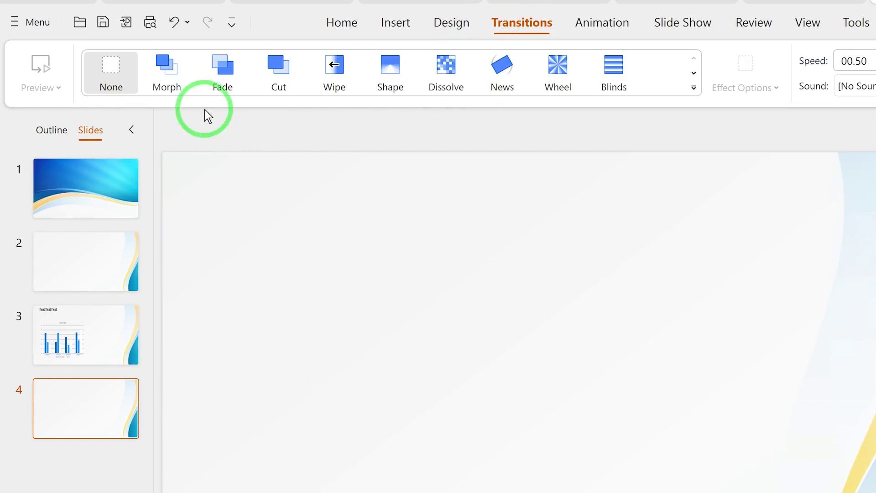
click(89, 183)
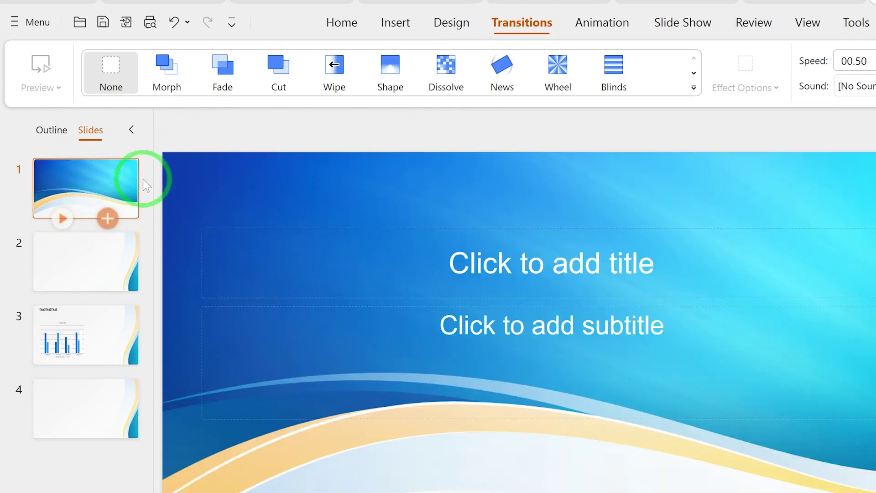
click(342, 75)
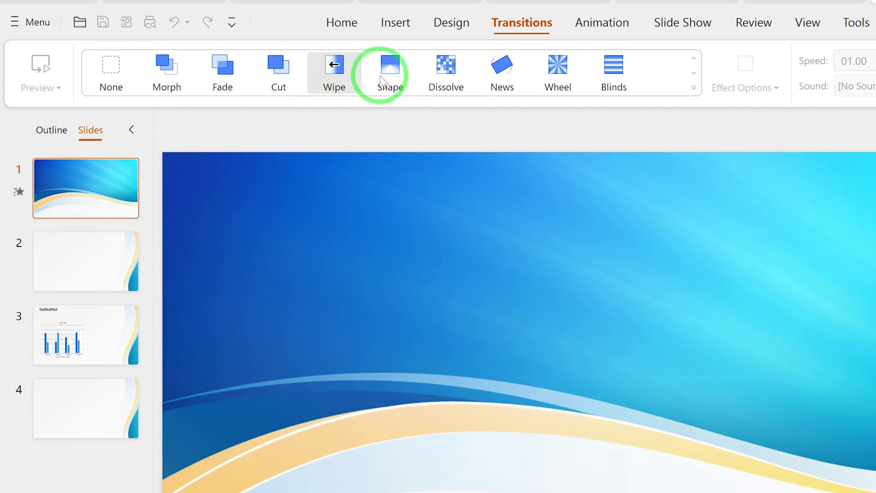
click(381, 78)
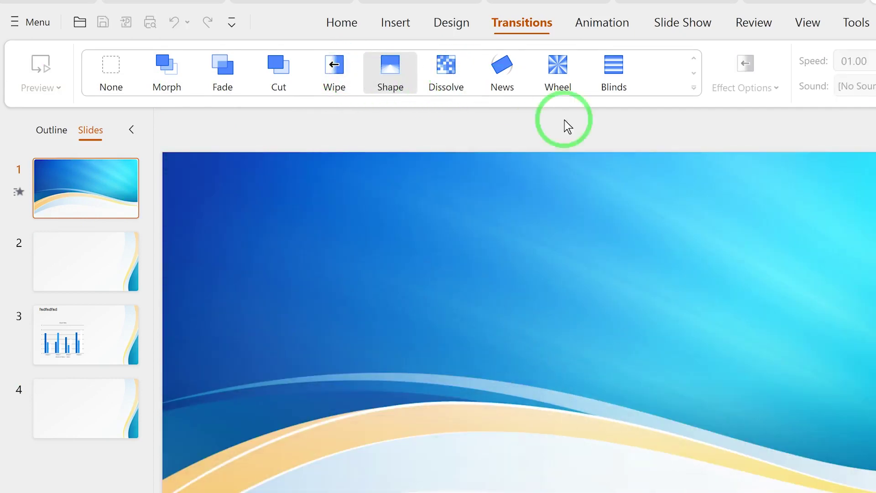
click(693, 88)
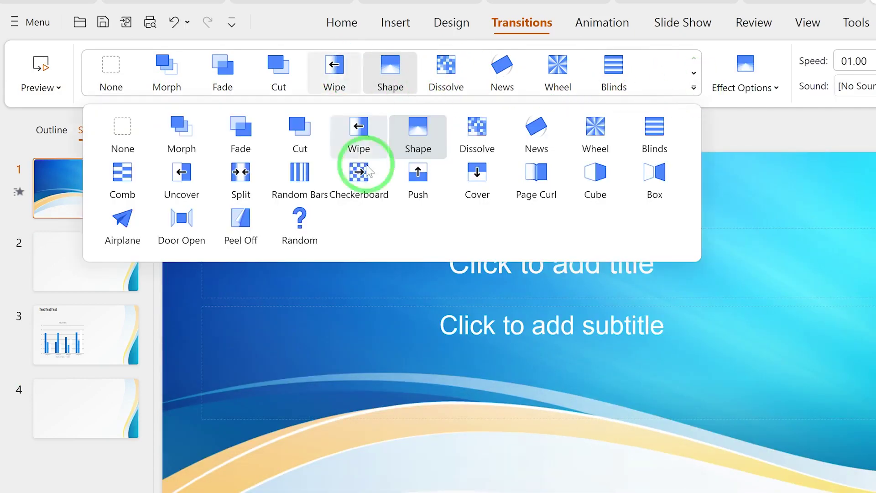
Apply the Circle entrance animation to the column chart on slide 3
click(594, 24)
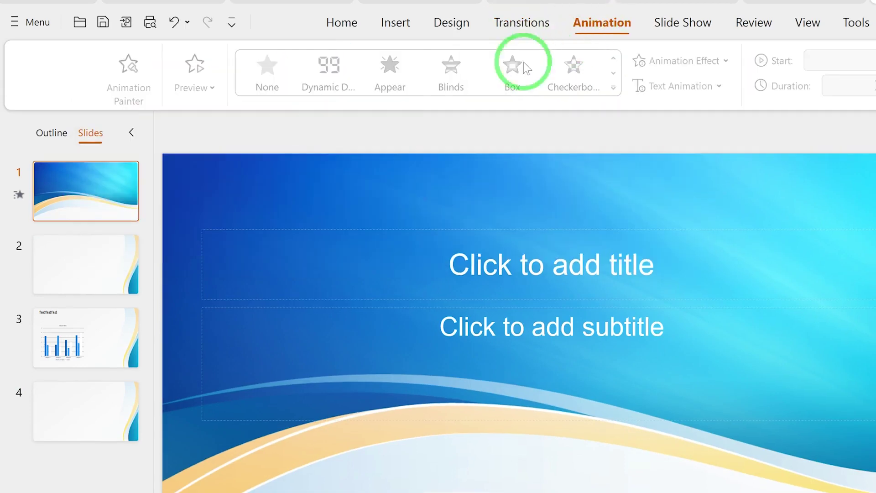
click(388, 256)
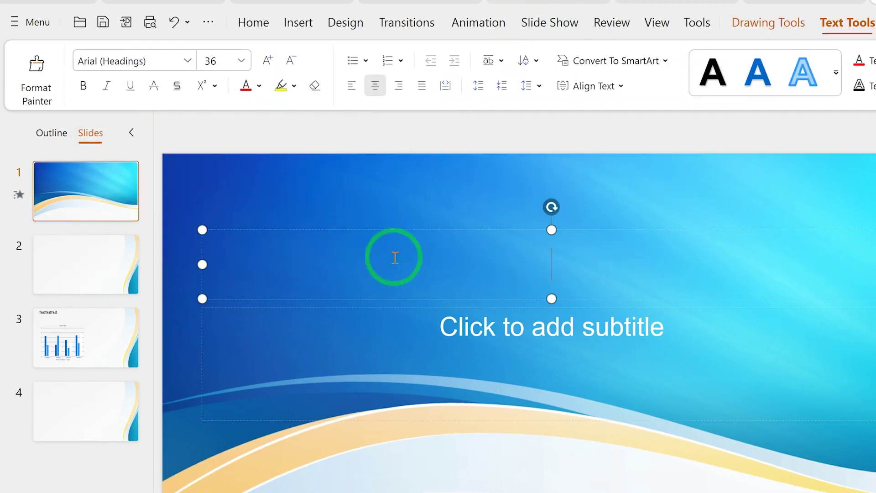
click(64, 308)
click(364, 353)
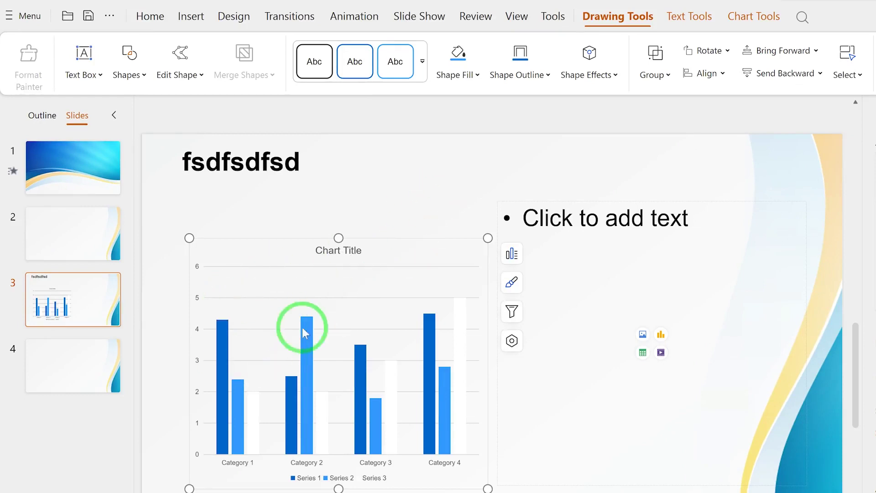
click(323, 21)
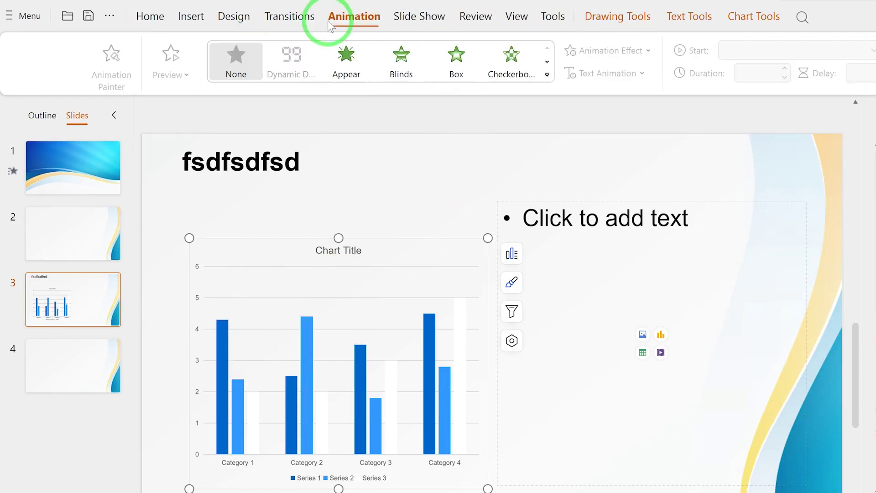
click(547, 76)
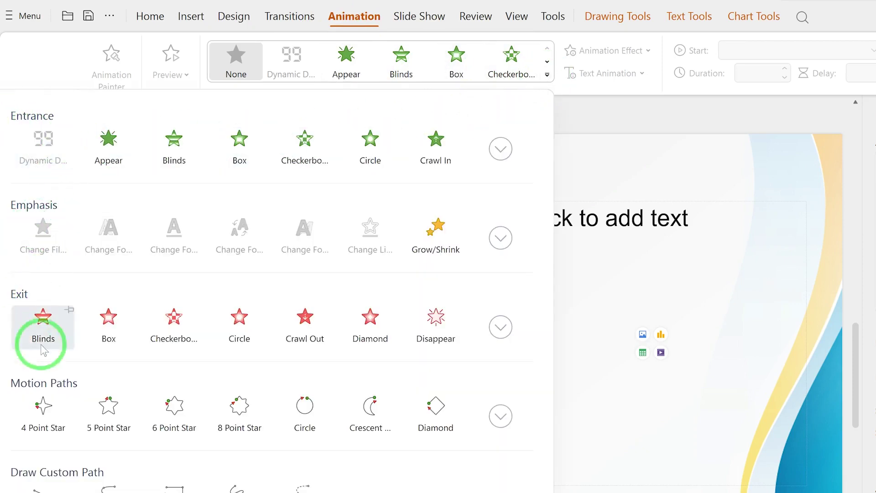
click(363, 161)
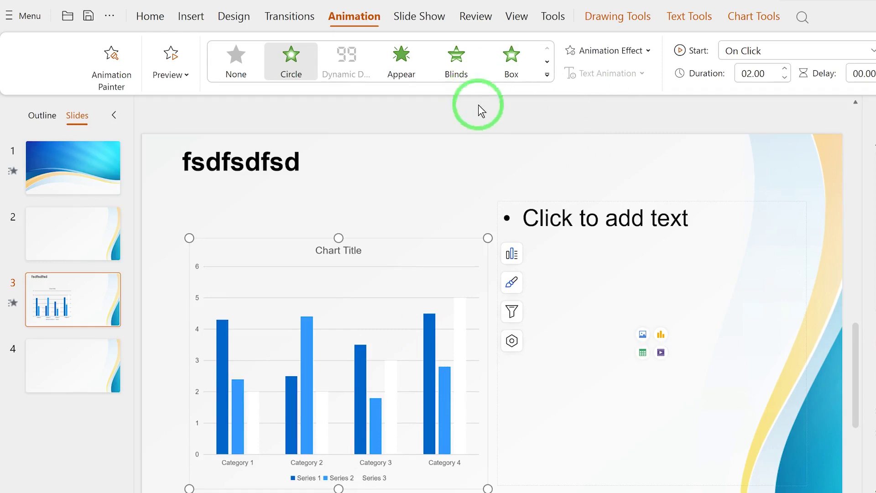
Look through the slide show, review, view and tools commands available for the presentation
click(419, 16)
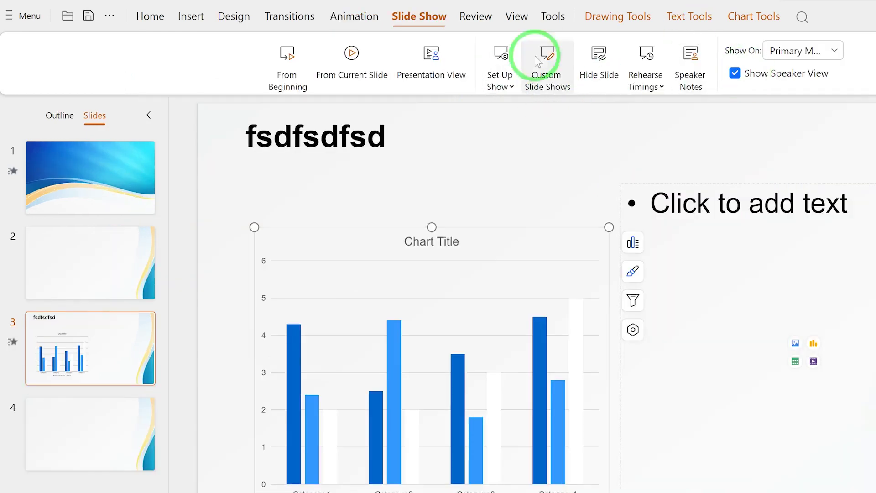
click(475, 17)
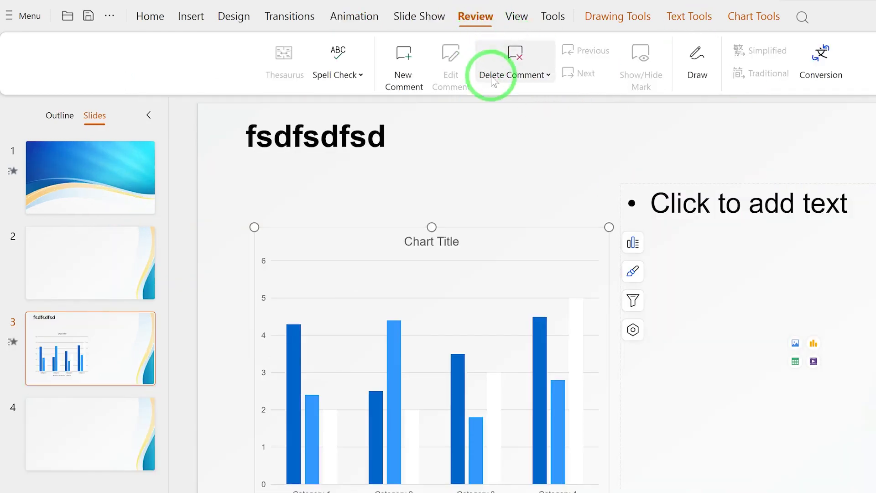
click(720, 22)
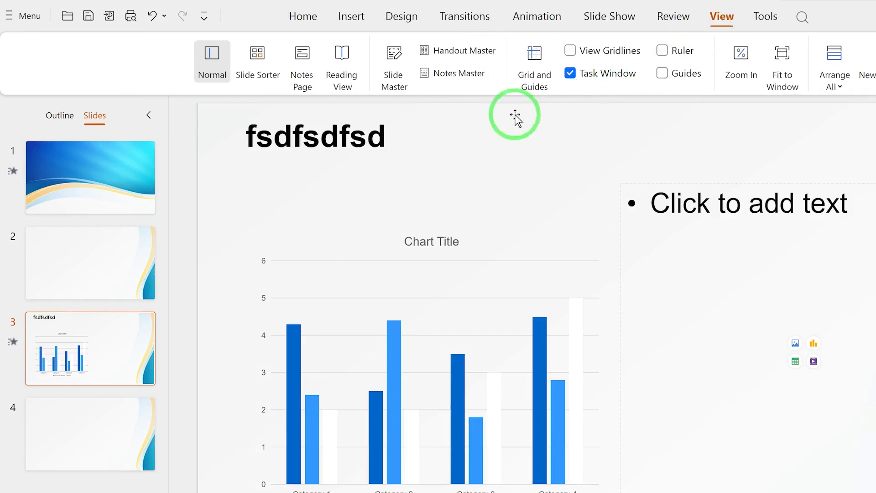
click(765, 20)
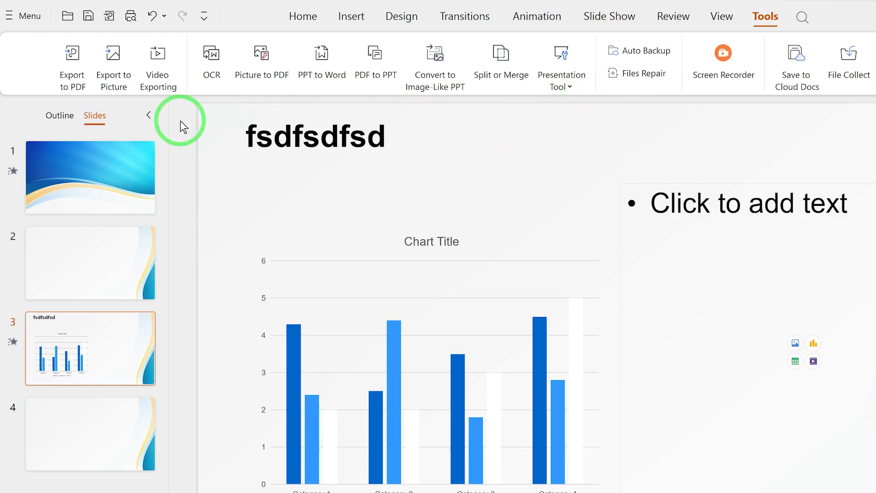
Switch to the Sheets section of WPS Office and create a new blank spreadsheet
click(62, 3)
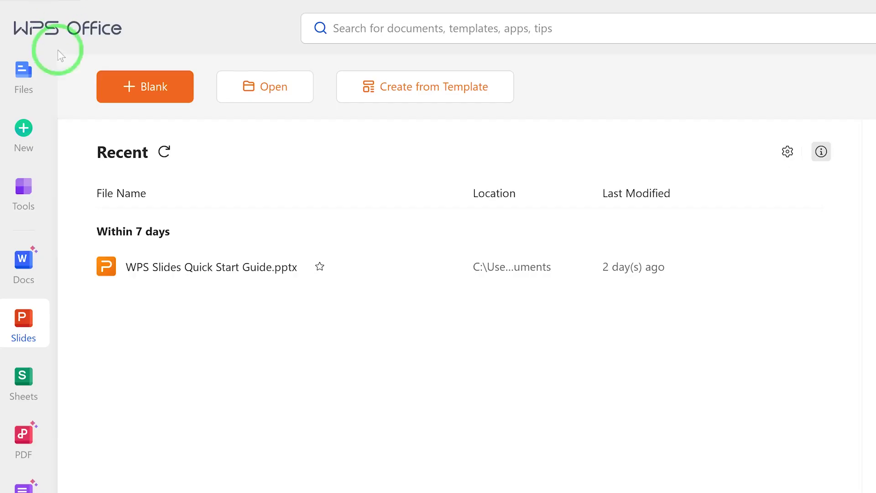
click(23, 379)
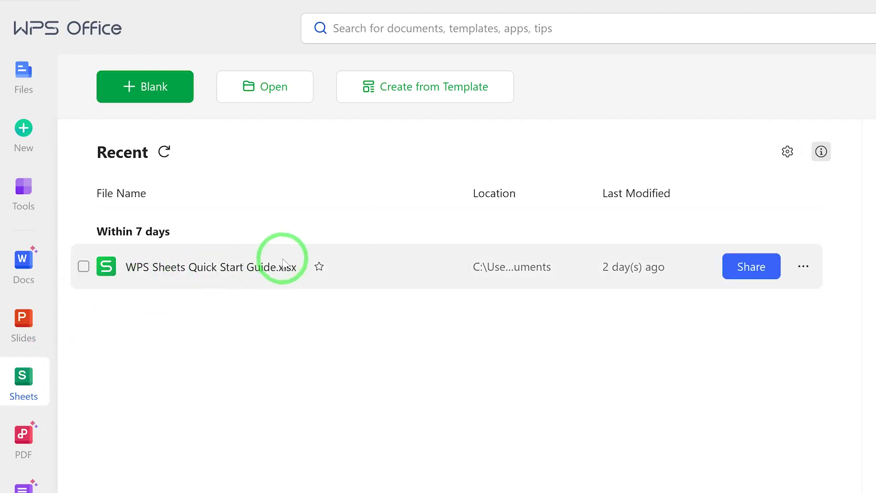
click(410, 98)
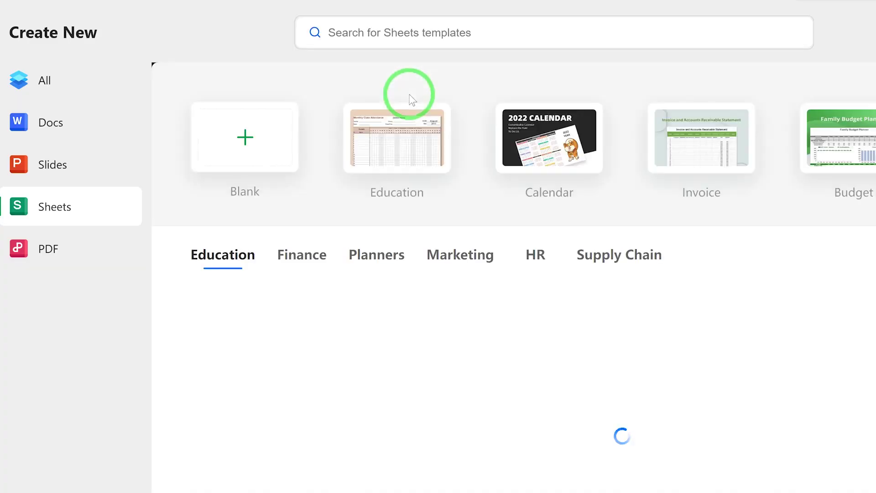
click(243, 137)
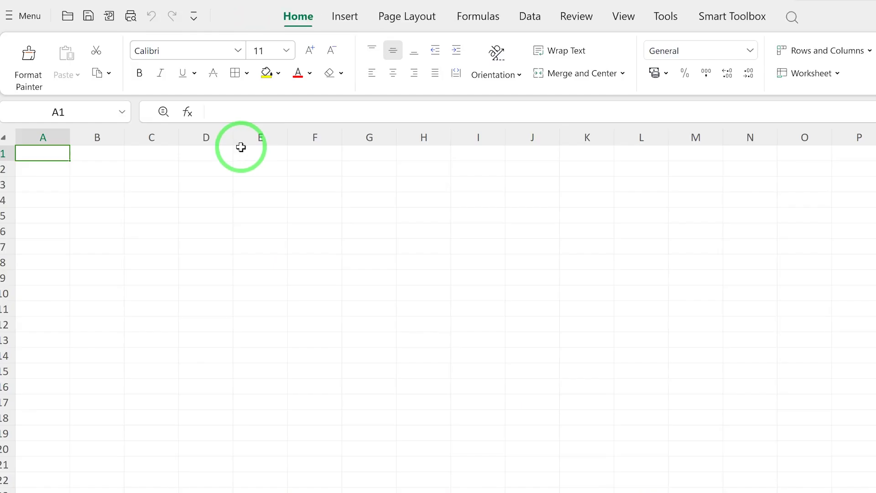
click(146, 169)
click(256, 247)
click(476, 215)
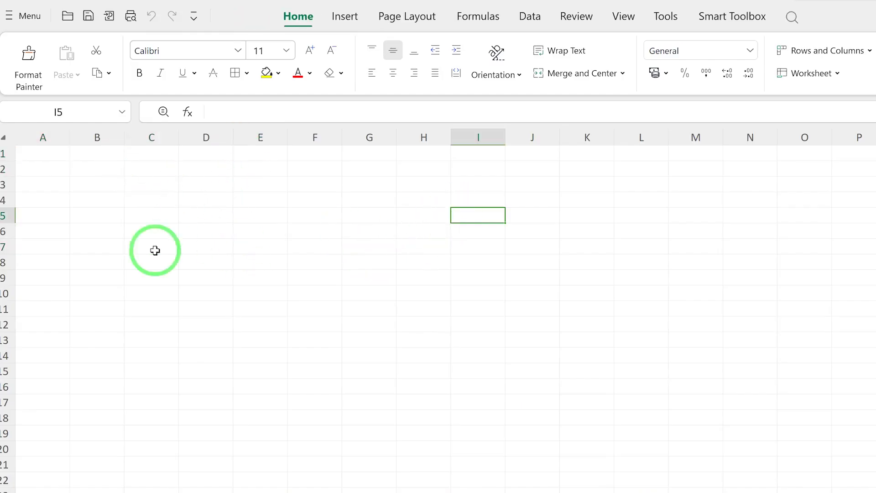
click(131, 181)
click(76, 247)
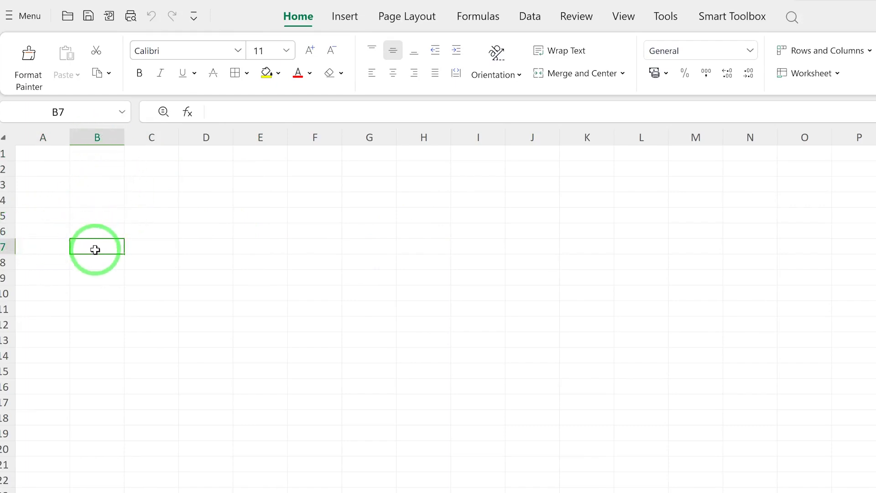
click(576, 231)
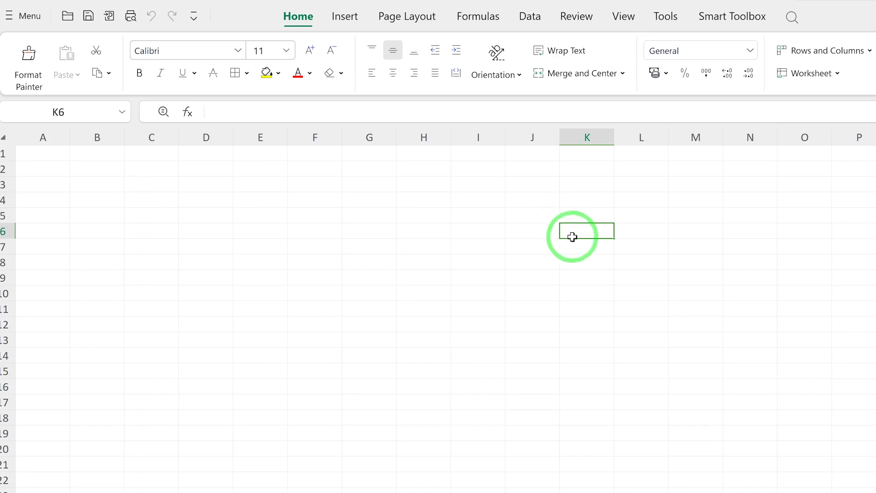
click(260, 218)
click(205, 199)
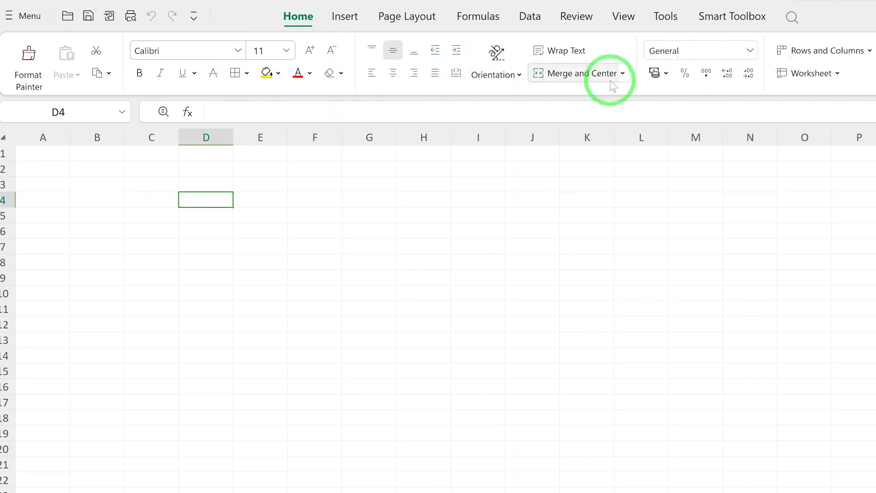
Examine the scatter and column chart options, the page layout settings and the formula commands of the spreadsheet
click(344, 16)
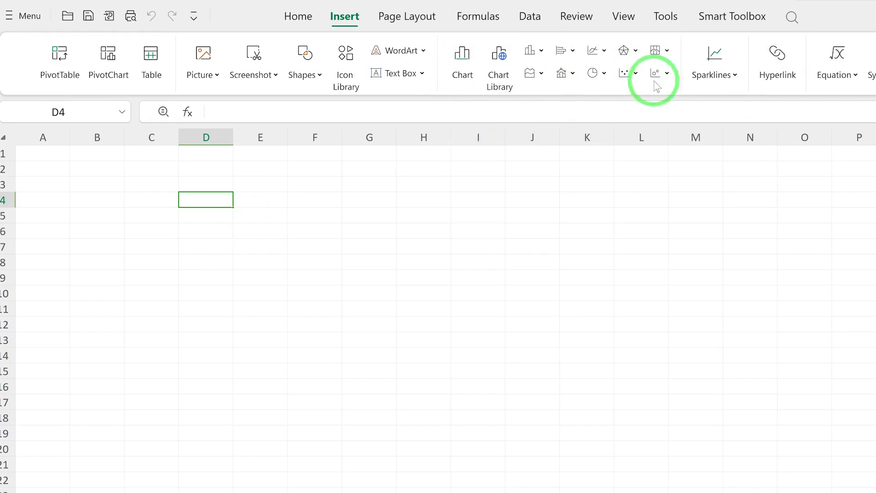
click(627, 73)
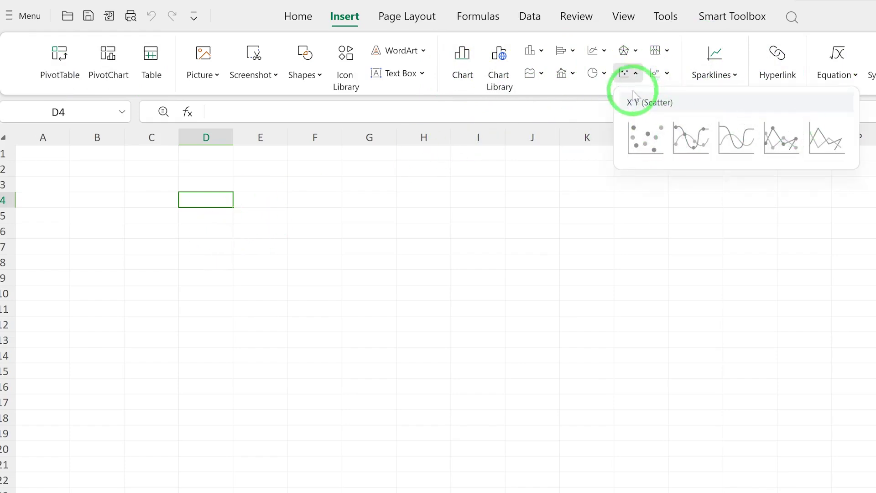
click(542, 50)
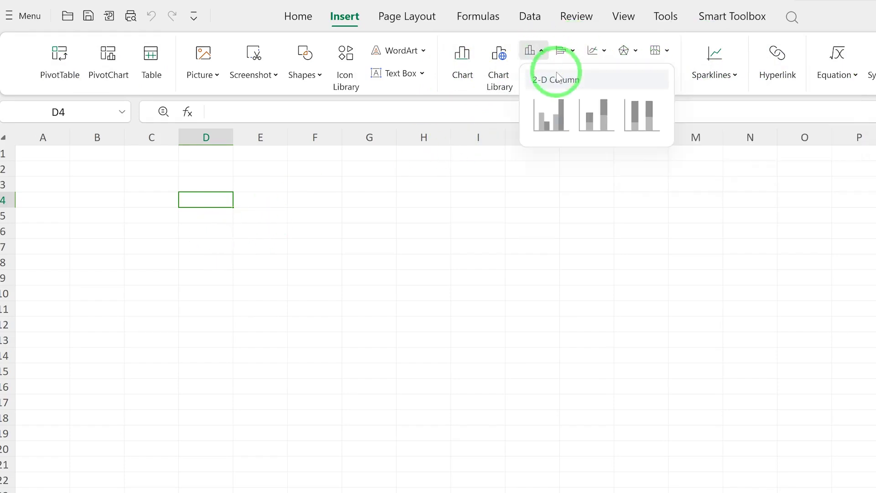
click(480, 200)
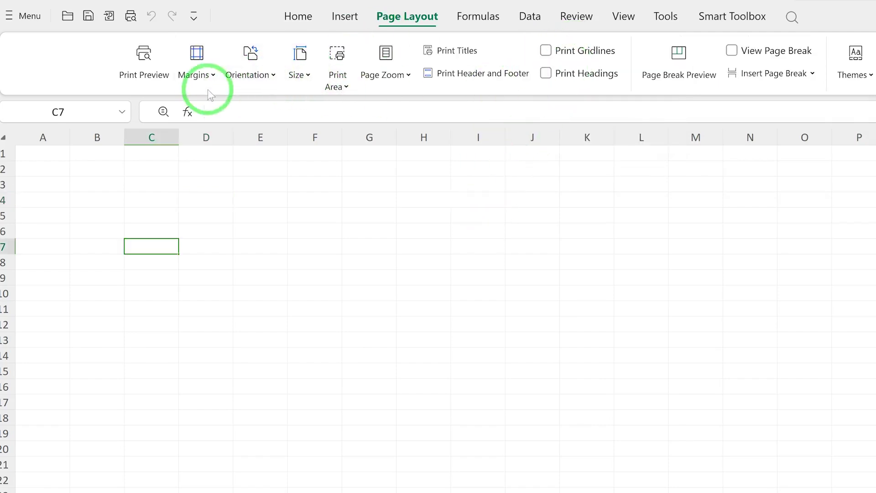
click(484, 23)
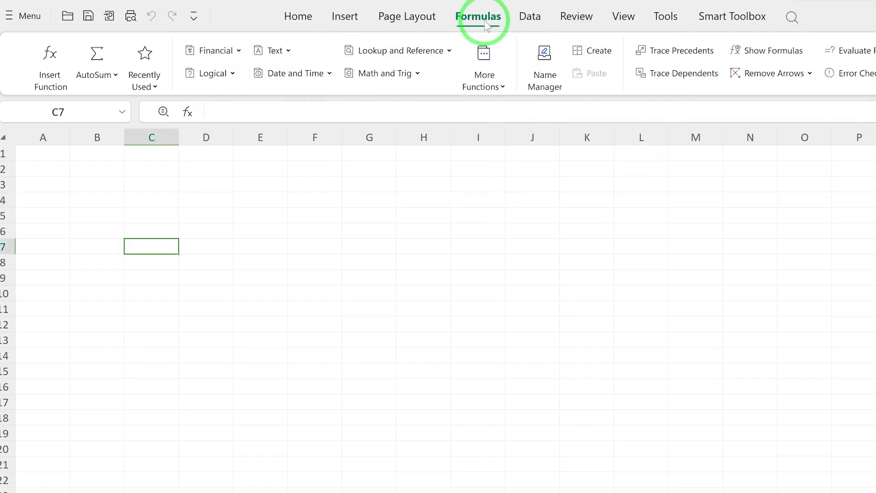
click(118, 77)
click(415, 245)
Enter the values 3, 4 and 5 in cells D6 to D8
click(213, 231)
text(3)
key(Return)
text(4)
key(Return)
text(5)
key(Return)
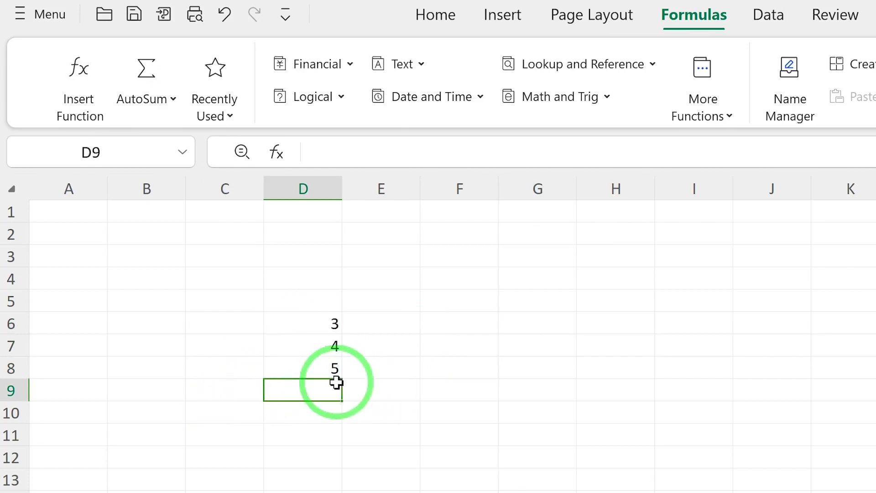
Add up D6:D8 in cell D9 with AutoSum and check the cell's formula
click(157, 72)
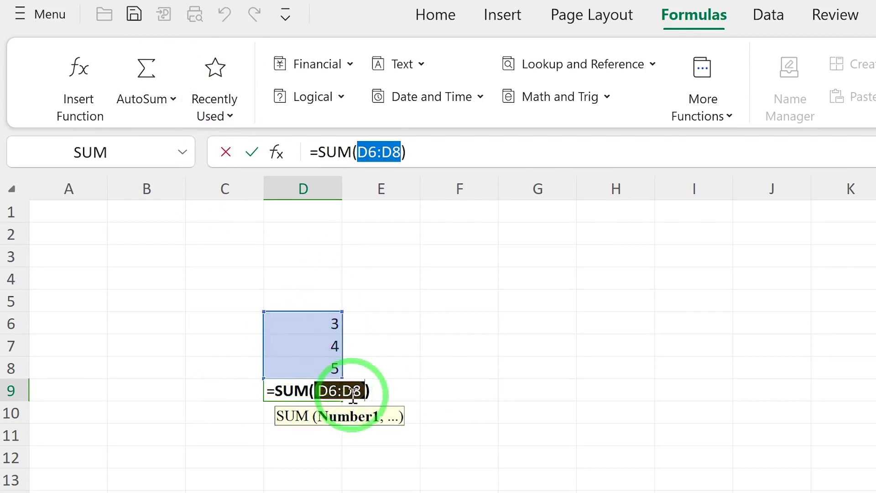
key(Return)
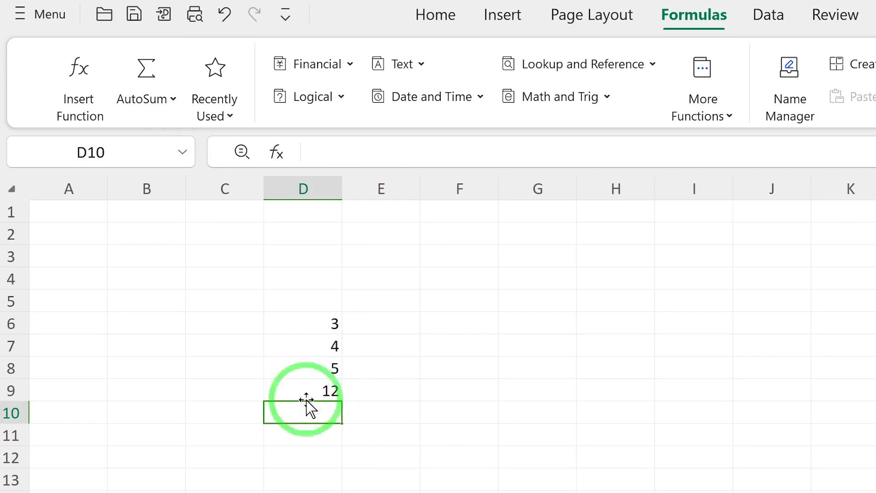
click(300, 393)
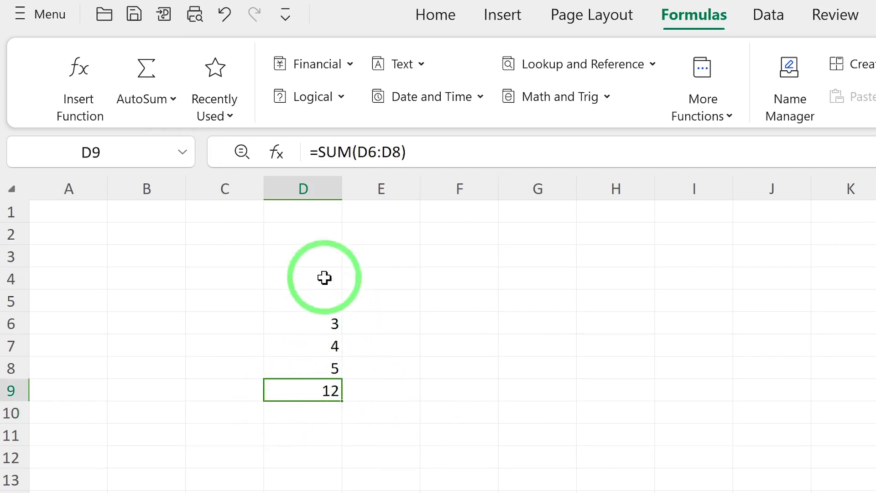
Look through the other AutoSum functions, the filter options, and the review, view and tools commands of the spreadsheet
click(173, 99)
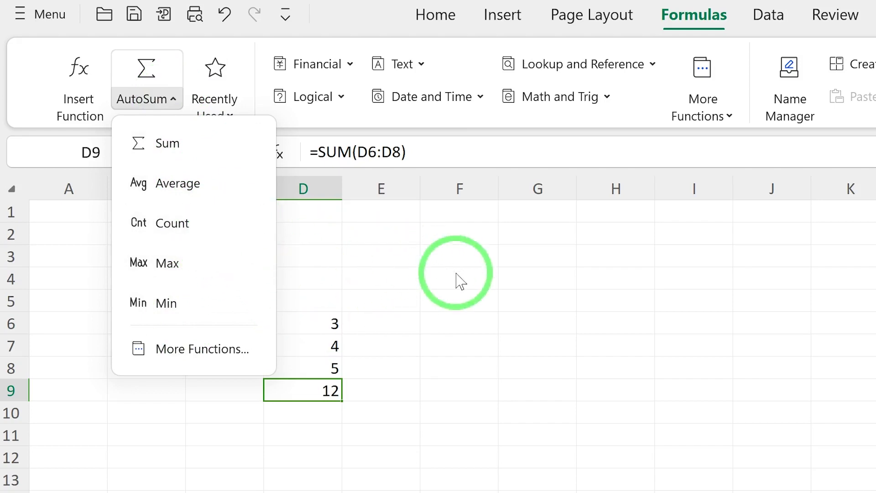
click(456, 297)
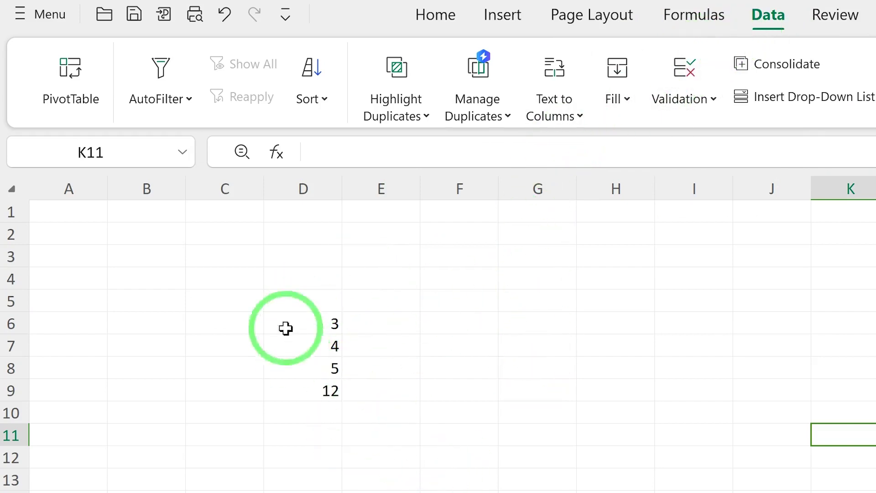
click(183, 98)
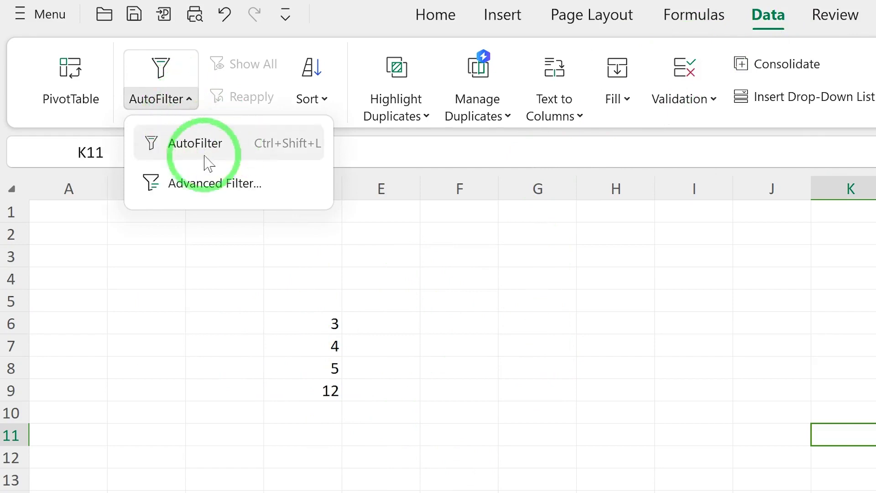
click(848, 17)
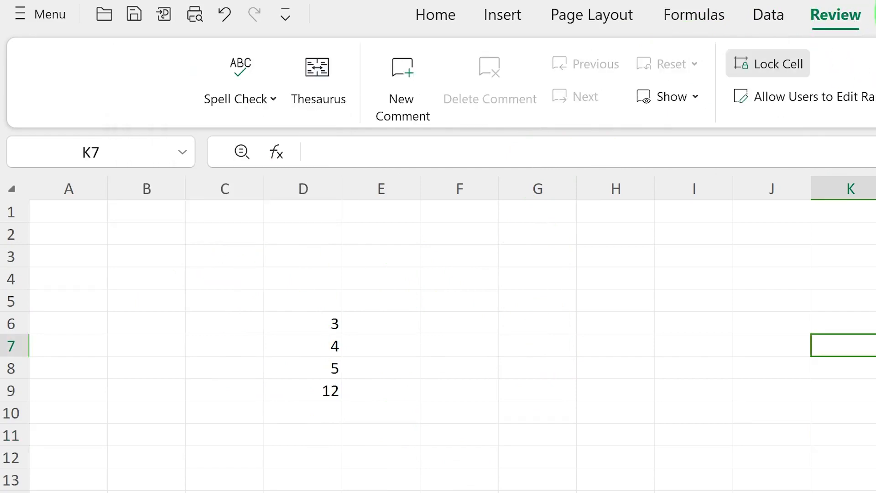
click(875, 15)
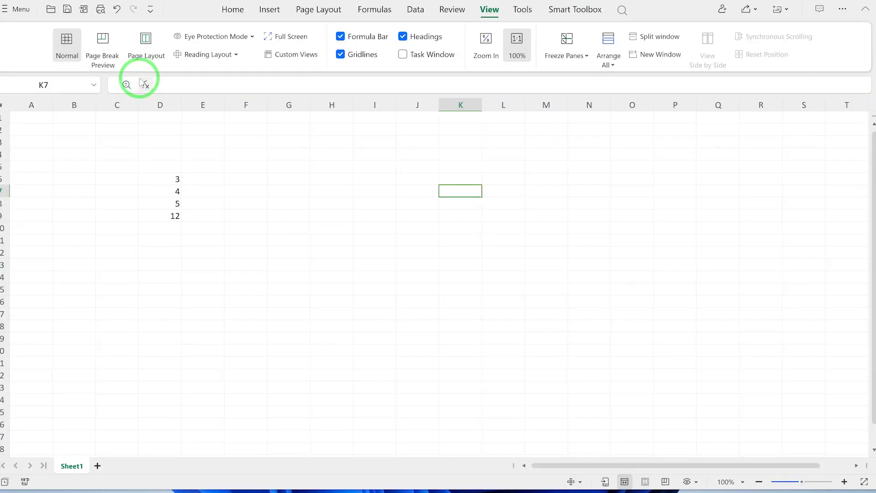
click(522, 9)
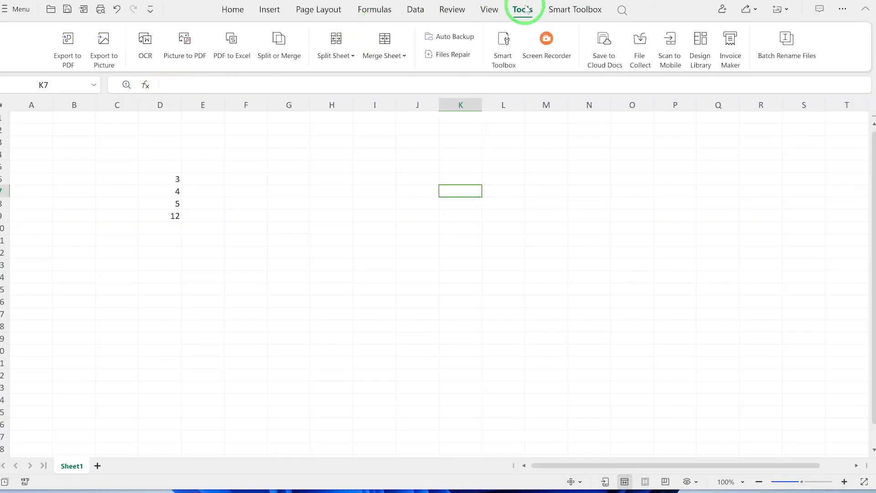
click(574, 7)
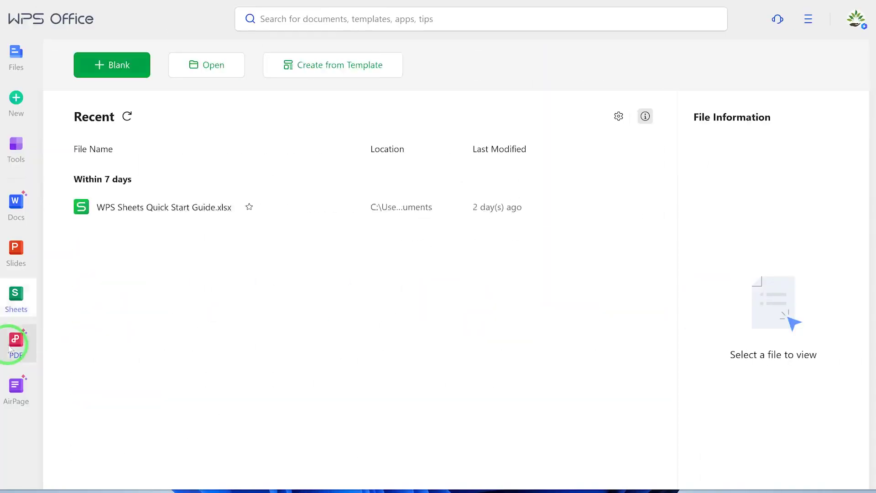
Look through the PDF module's full list of editing and conversion tools, such as Combine, Split, Compress and PDF to Word
click(18, 344)
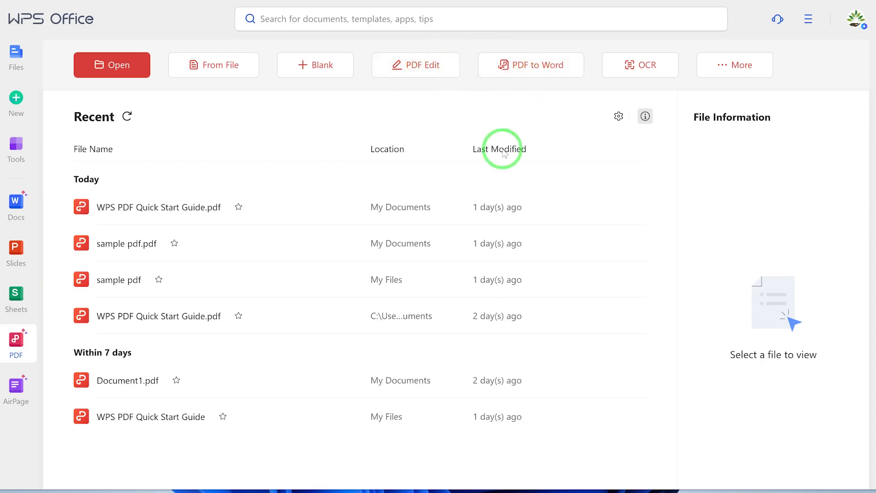
click(732, 66)
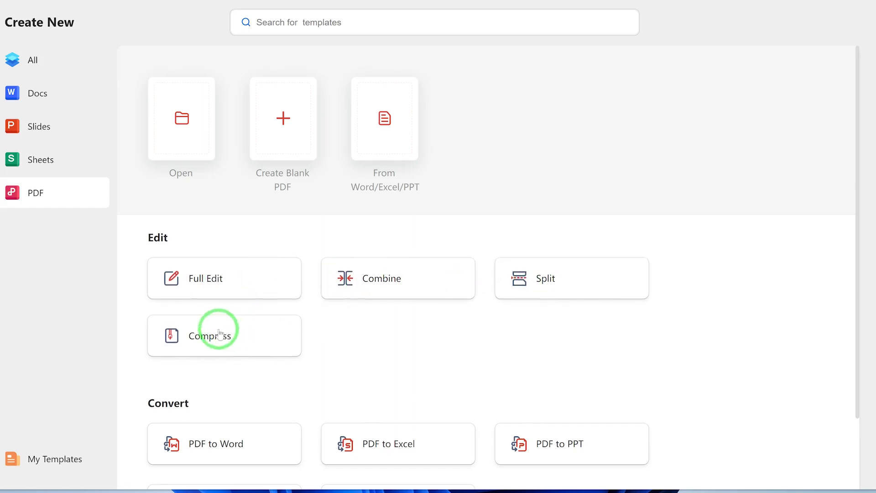
scroll(215, 401, down, 2)
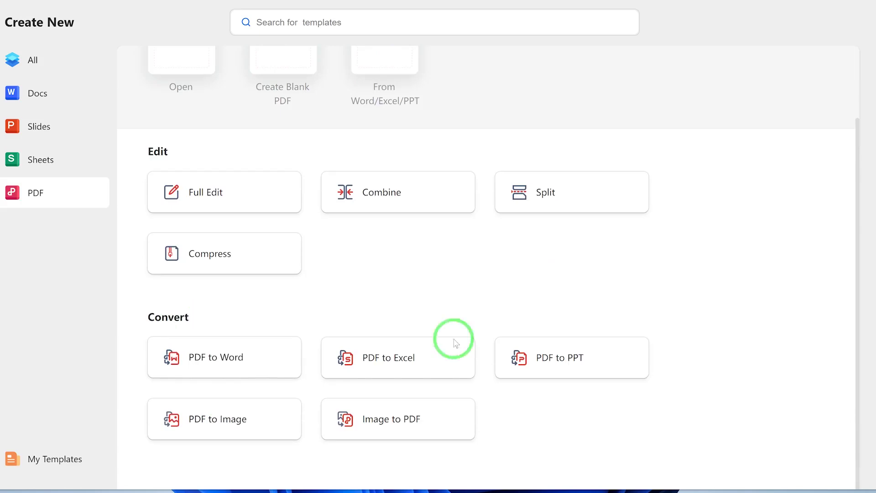
click(266, 182)
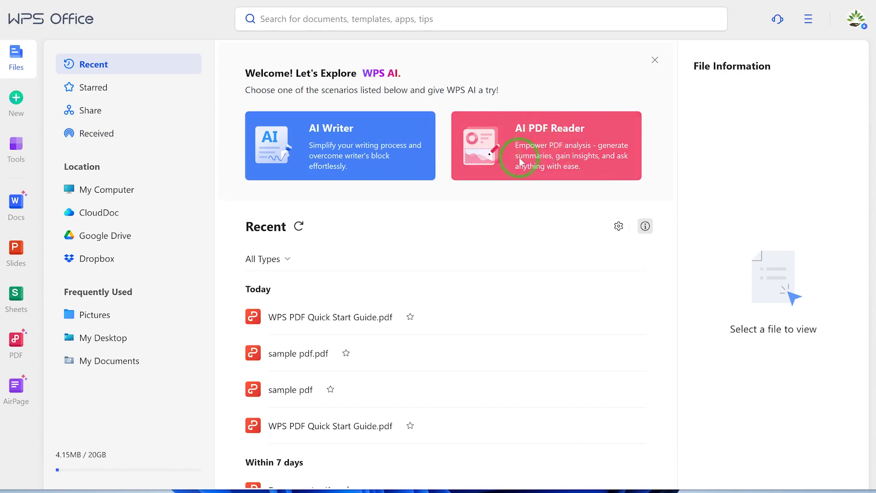
Open AI Writer, call the AI assistant in the blank document to view its writing scenes, and dismiss it
click(339, 151)
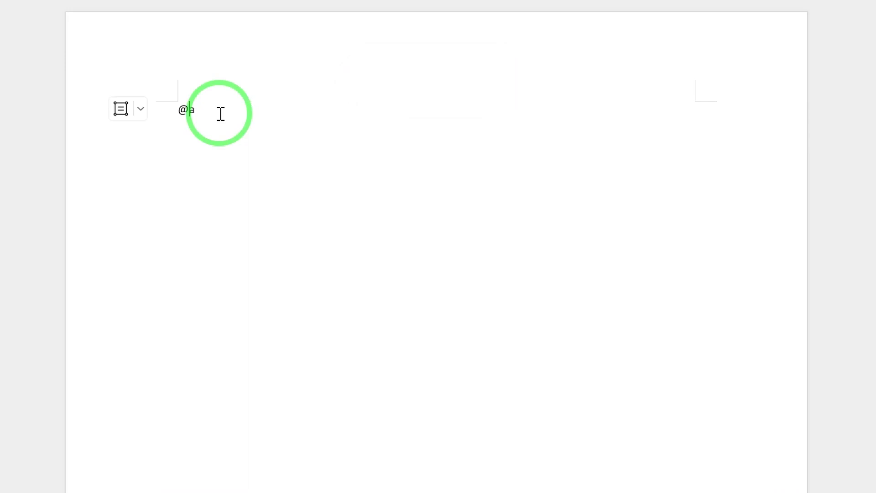
key(Return)
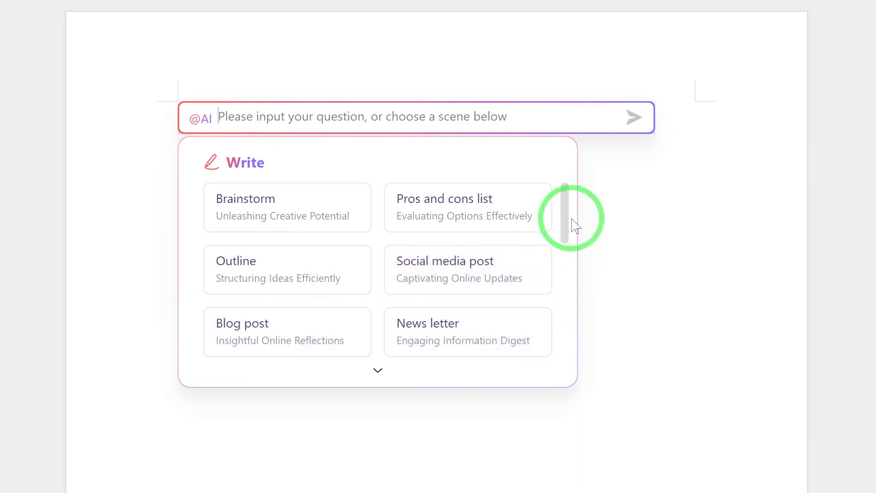
mouse_move(573, 224)
mouse_down()
mouse_move(569, 353)
mouse_move(588, 228)
mouse_up()
click(664, 333)
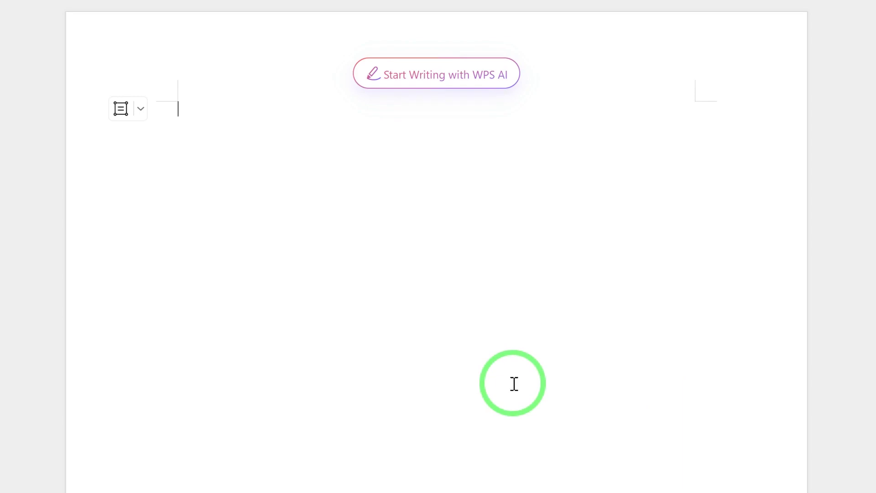
Have the AI assistant generate text from the prompt "Write a blogpost about the solar system", read it through and accept it
text(i)
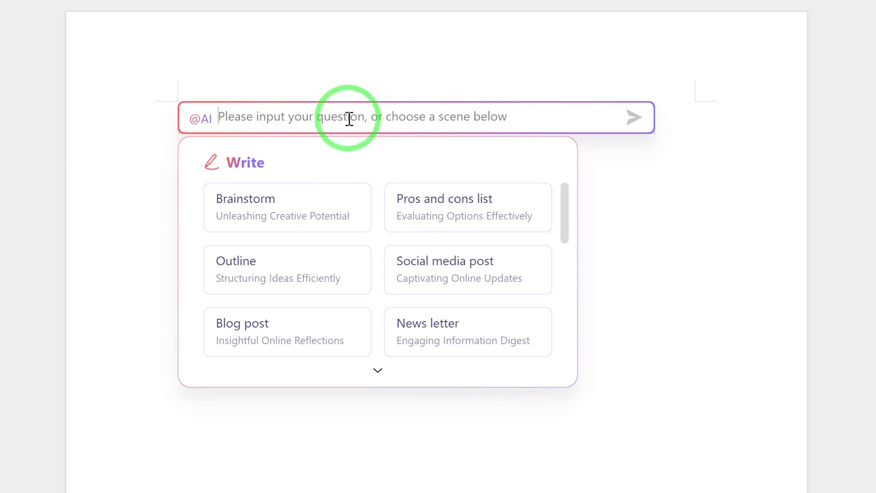
text(Write a blogpost about the solar system)
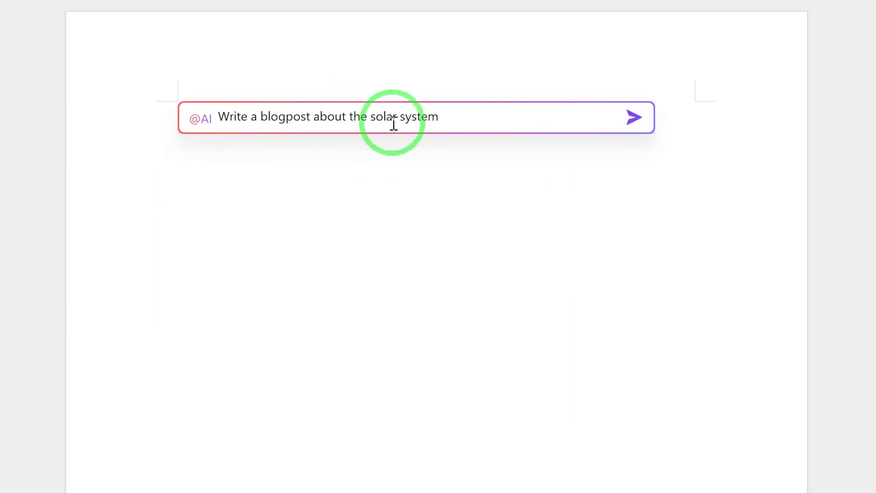
key(Return)
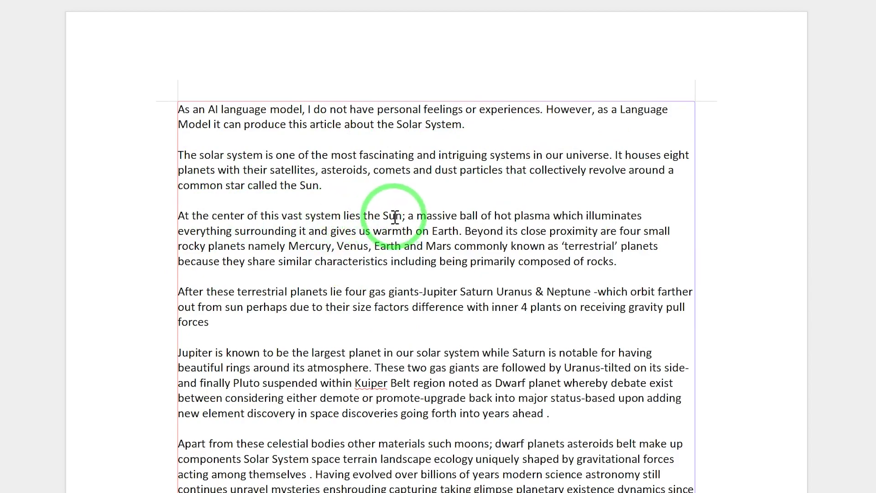
scroll(375, 274, down, 5)
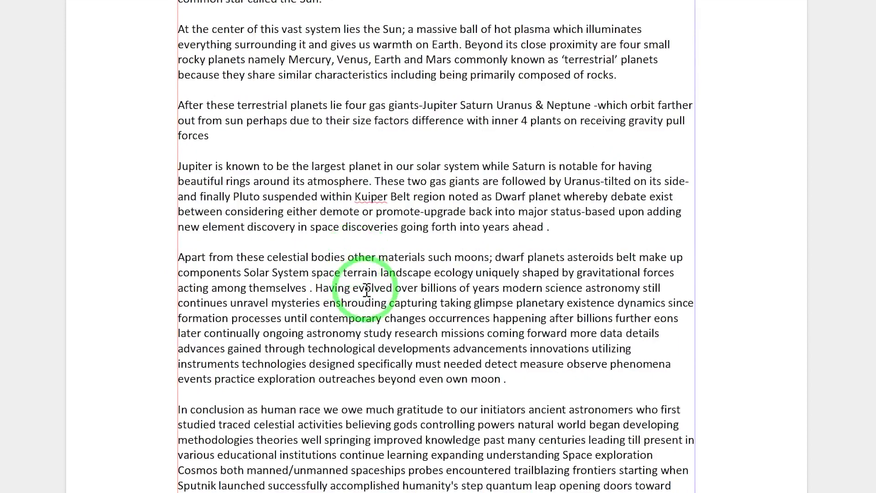
scroll(366, 284, down, 18)
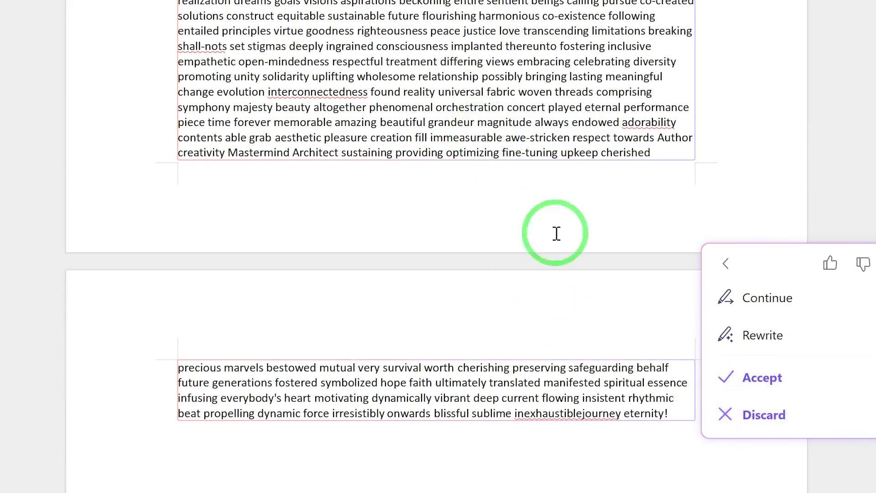
click(759, 377)
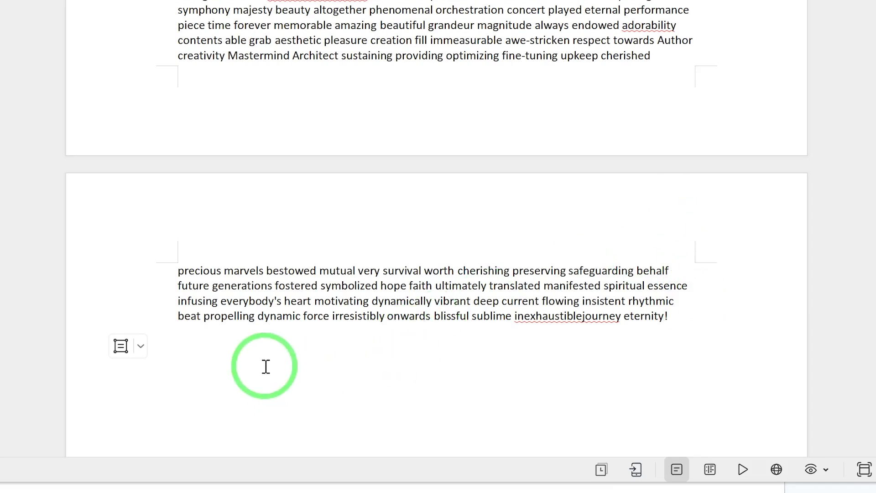
Ask the AI assistant below the blog post how many of 3 pizzas are left after a customer bought 1, and accept the answer
text(@ai)
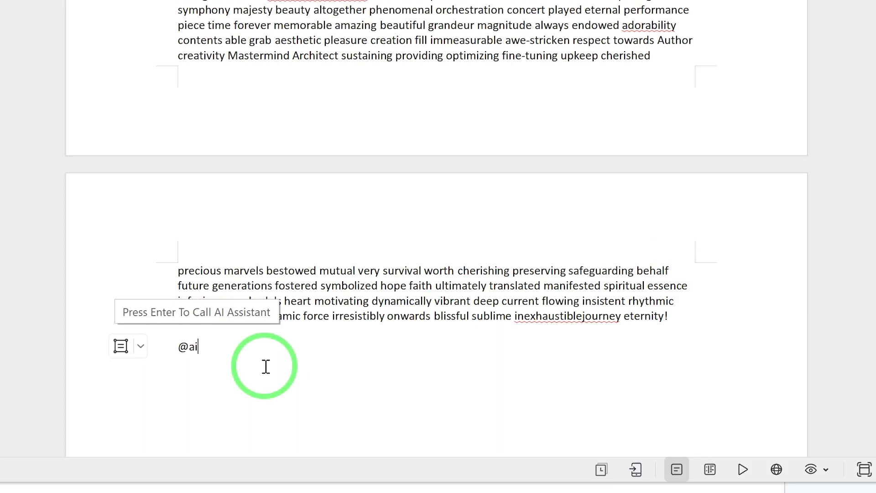
key(Return)
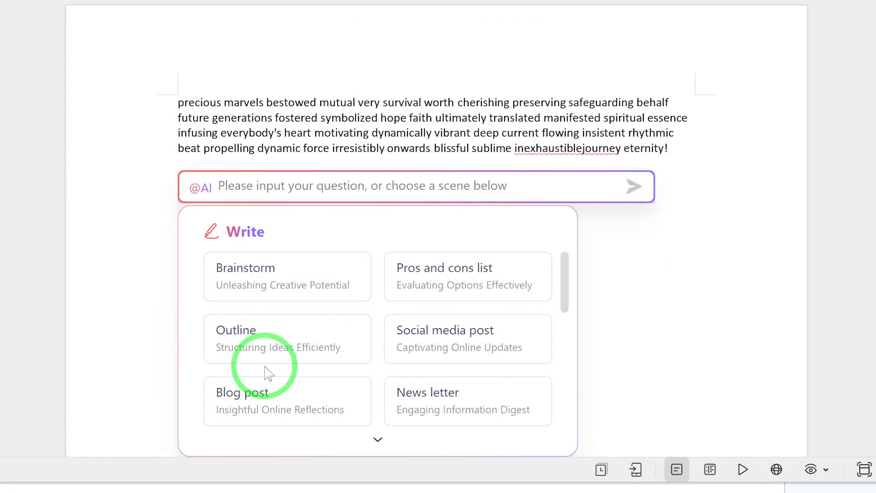
text(There were 3 pizzas in total at the pizza shop. A customer bought 1 pizza. How many pizzas are left?)
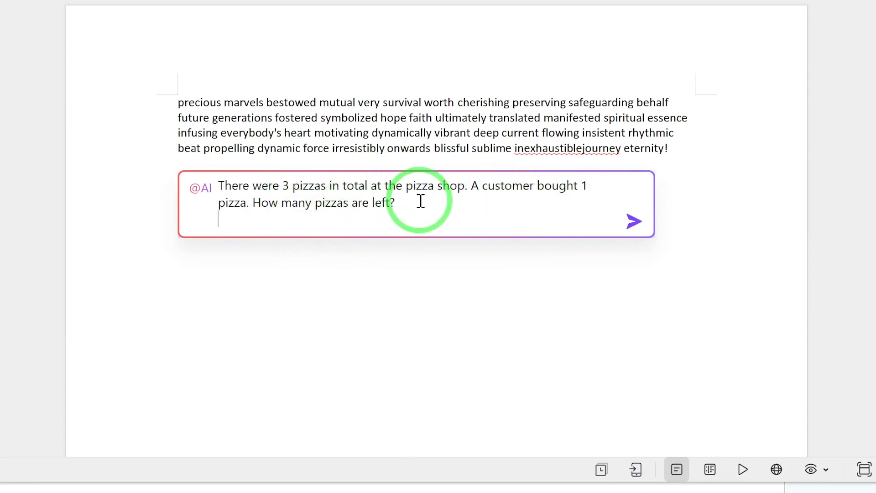
key(Return)
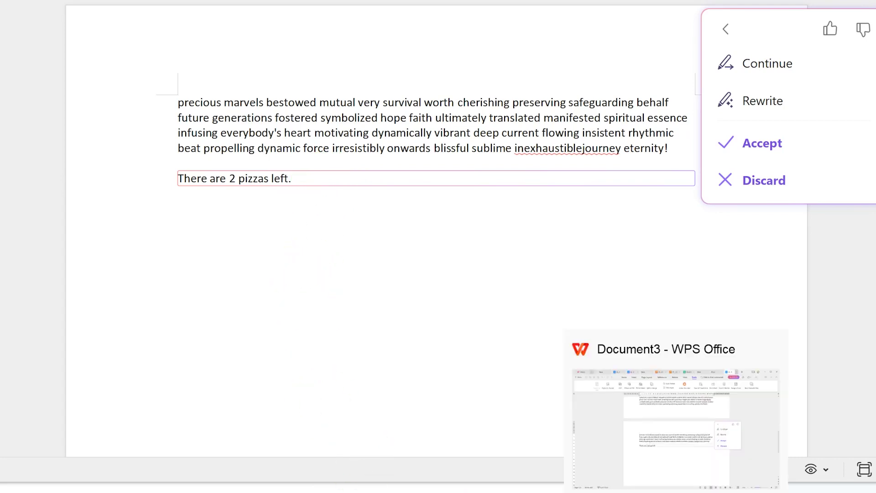
click(435, 160)
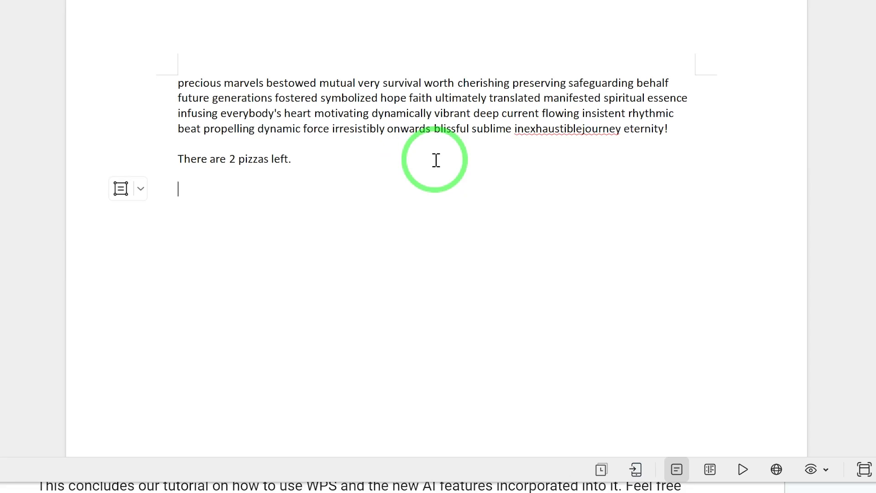
Have the AI assistant "write a simple python code to solve quadratic equation" below the pizza answer, and accept the result
text(@ai)
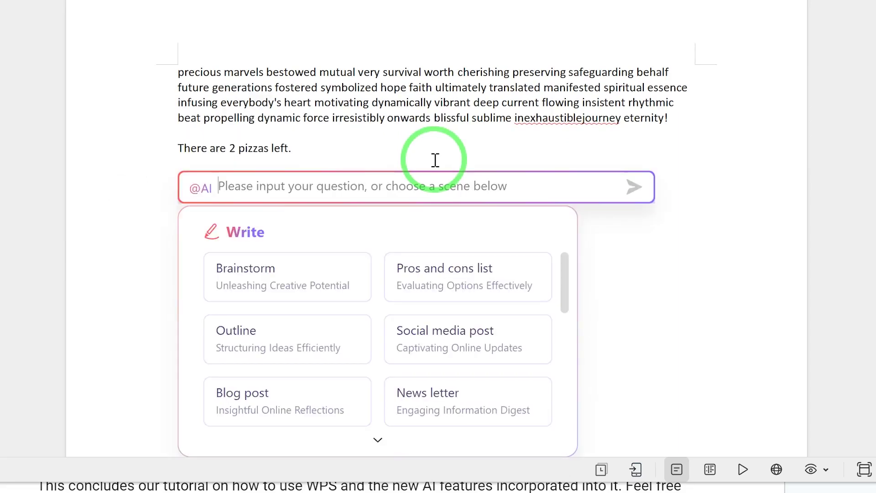
text(write a simple python code to solve quadratic equation)
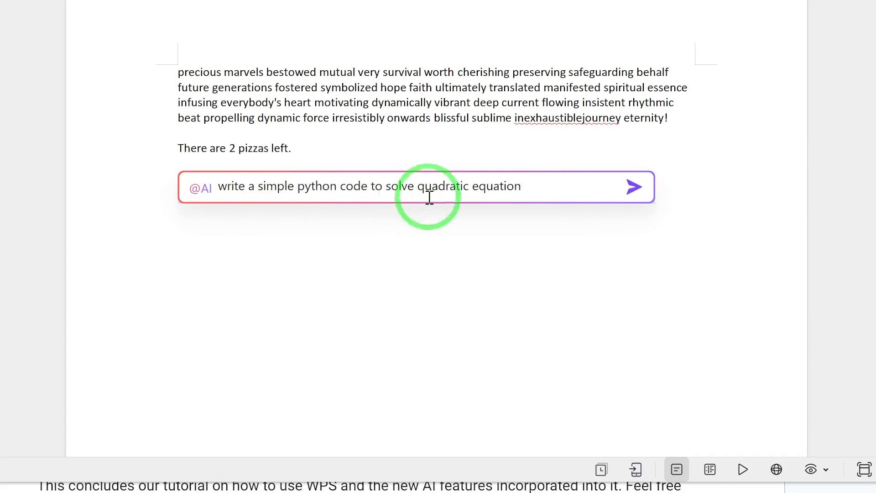
key(Return)
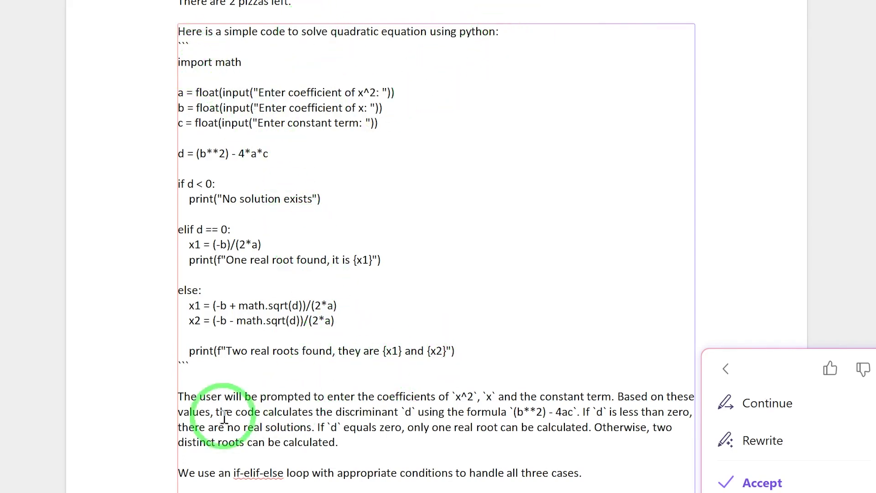
scroll(223, 413, down, 1)
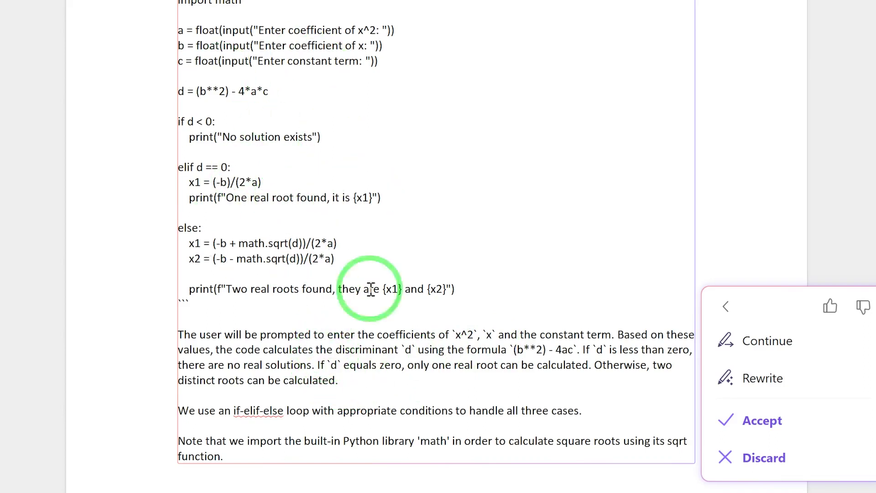
click(750, 419)
Review the accepted blog post, pizza answer and Python code in the document
scroll(522, 255, up, 12)
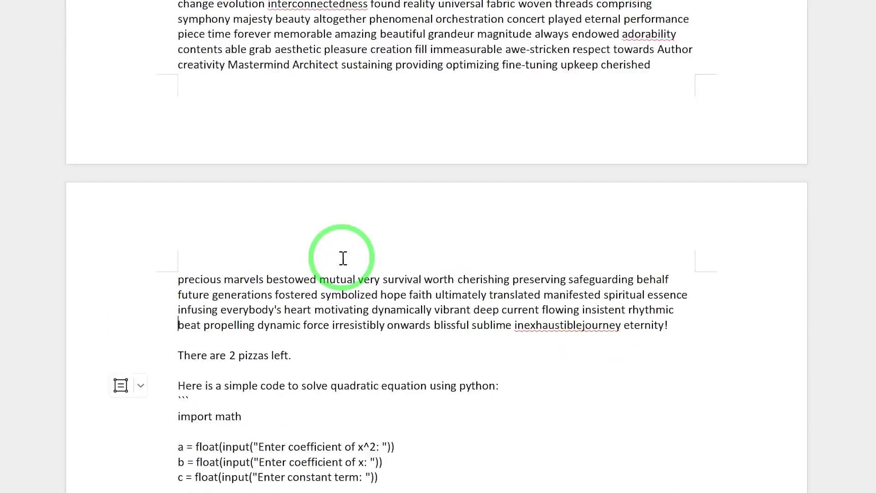
scroll(343, 258, up, 4)
scroll(256, 468, down, 3)
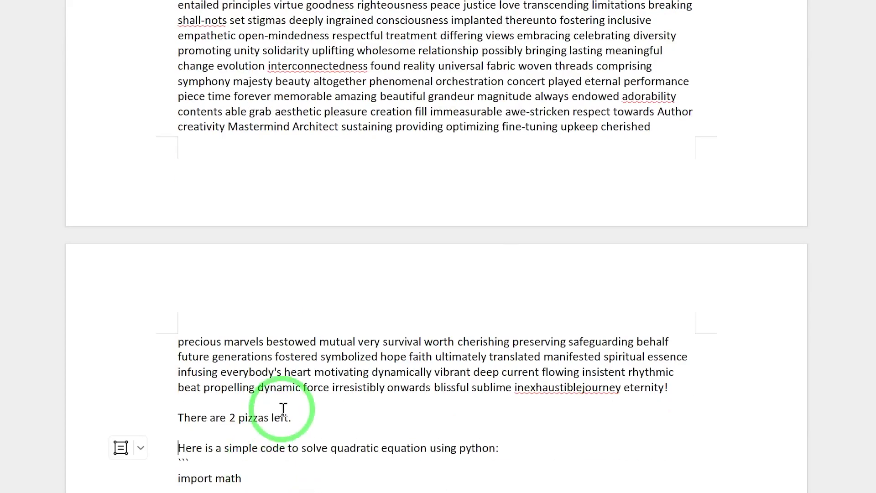
scroll(282, 408, up, 5)
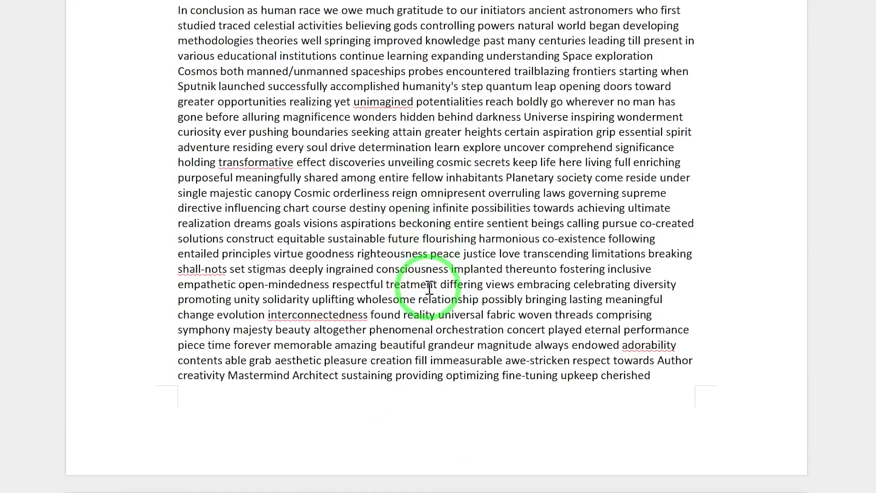
scroll(459, 352, down, 11)
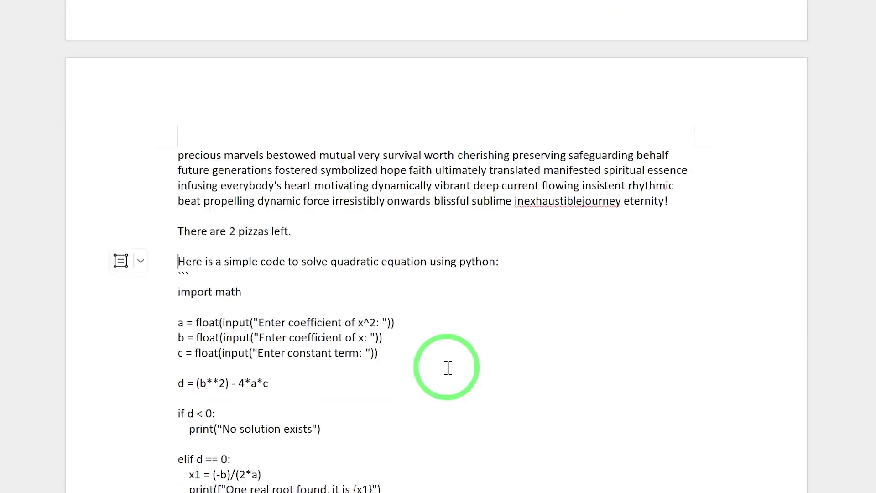
scroll(448, 368, down, 8)
Prompt the AI assistant at the document's end to "write an email to my boss apologizing for missing our last meeting"
click(367, 259)
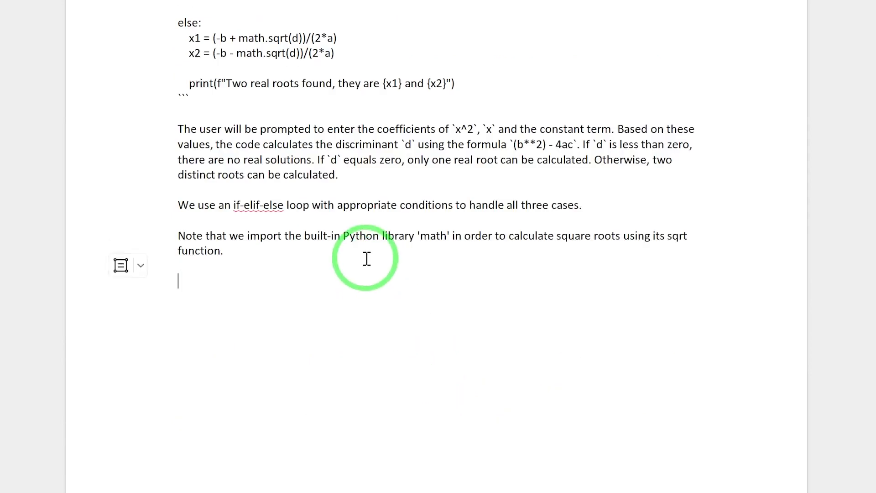
key(ctrl)
key(ctrl)
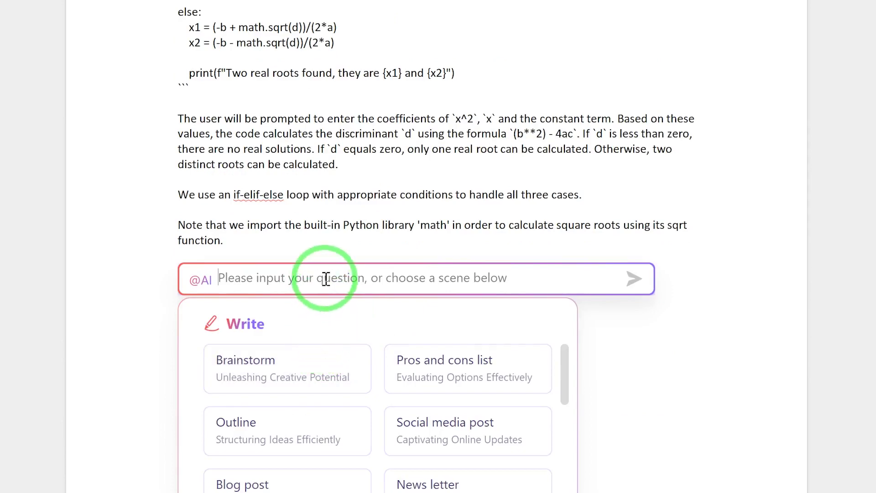
scroll(321, 360, down, 3)
scroll(322, 365, down, 3)
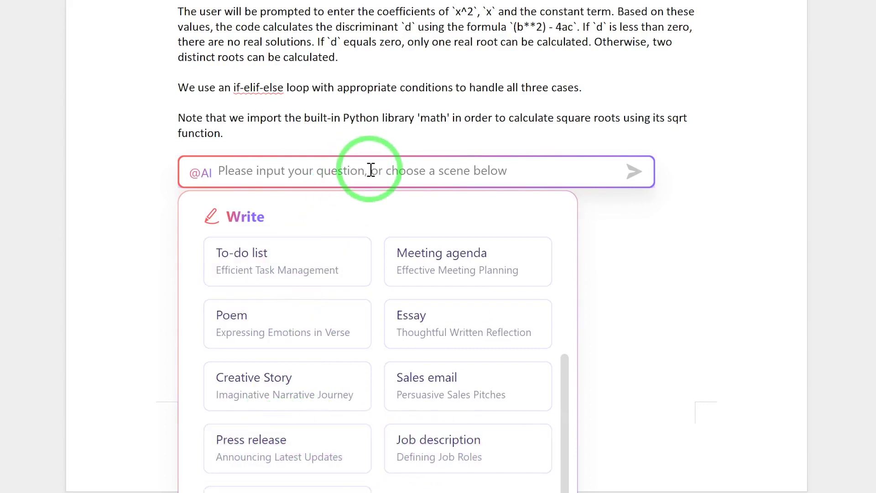
text(write an email to my boss apologizing for missing our last meeting)
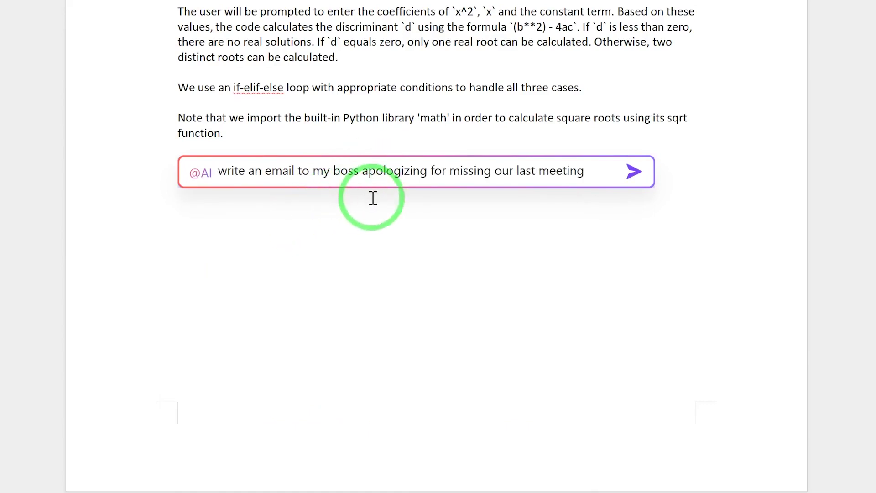
key(Return)
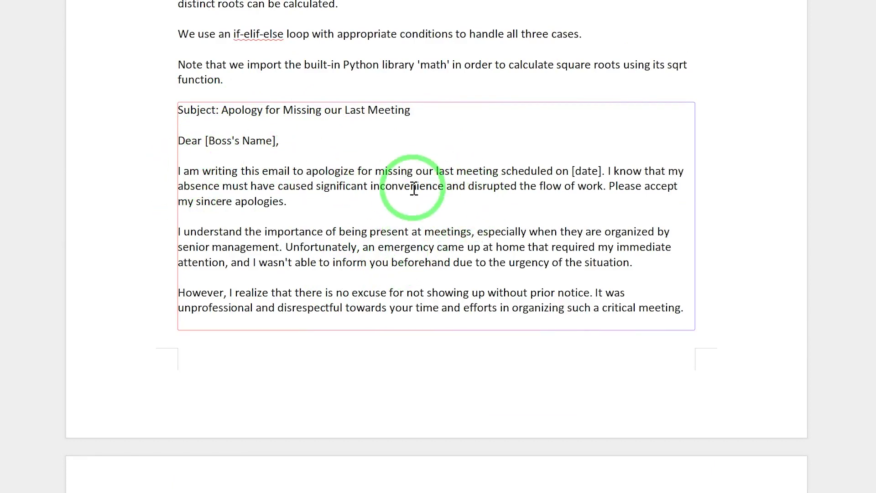
Read through the generated apology email and accept it into the document
scroll(297, 200, down, 3)
scroll(337, 200, down, 3)
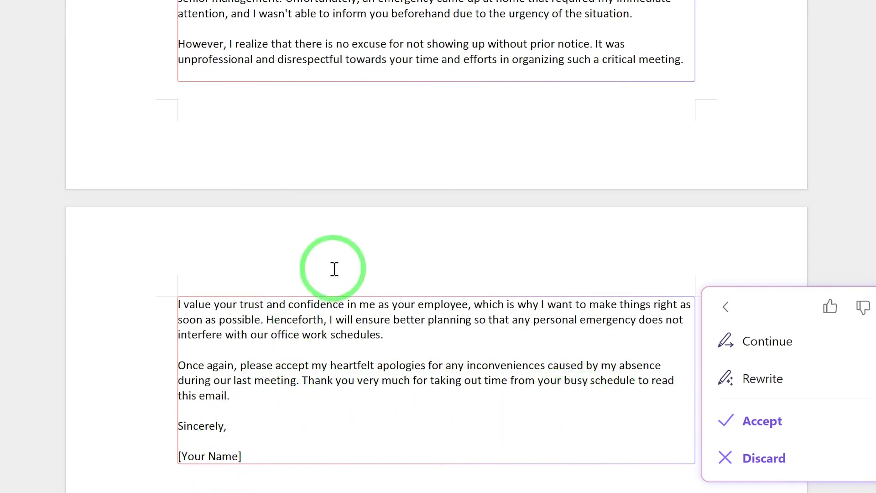
scroll(338, 273, up, 4)
scroll(329, 327, down, 4)
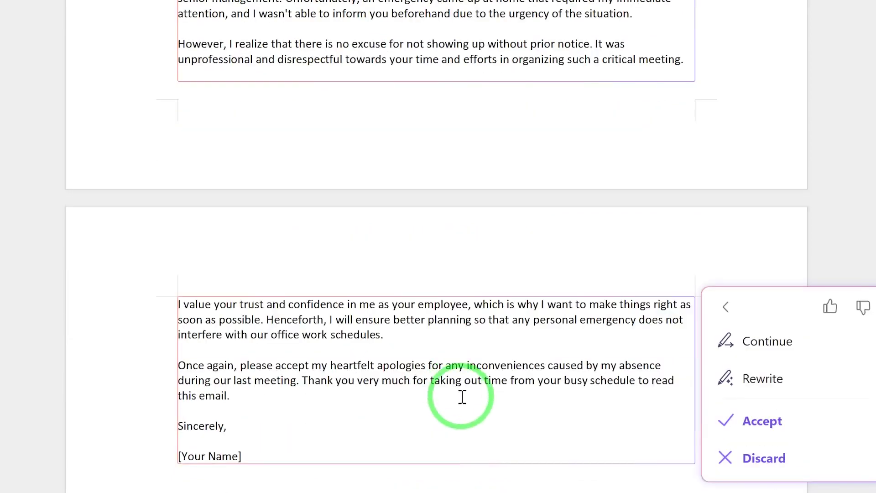
click(774, 418)
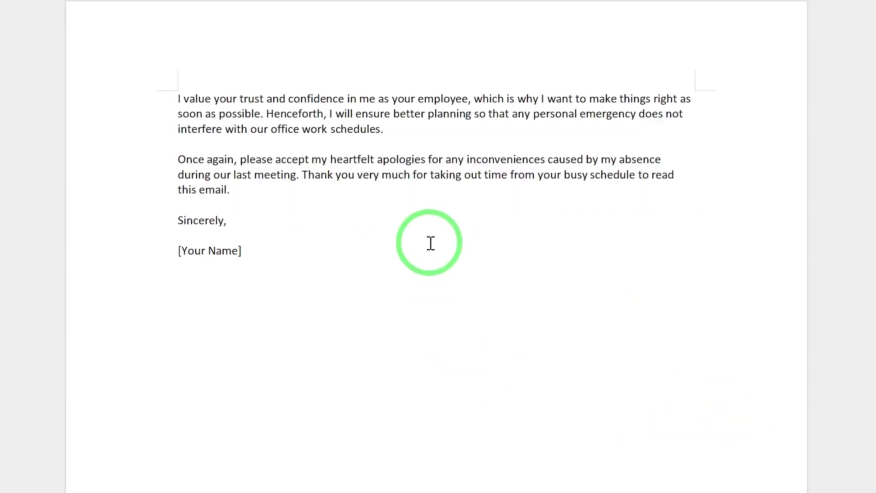
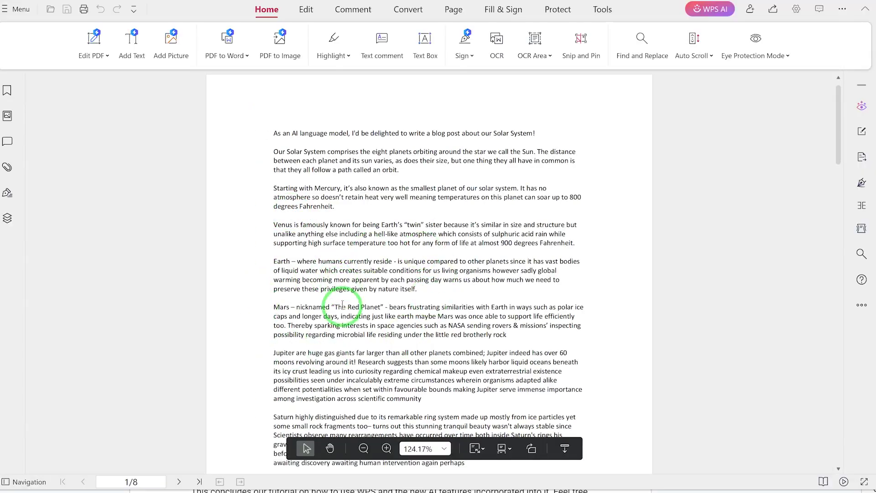
Look through all pages of the PDF, from the Solar System post to the Python code and sedimentation text
scroll(367, 297, down, 7)
scroll(364, 302, down, 12)
scroll(361, 306, up, 3)
scroll(360, 305, down, 7)
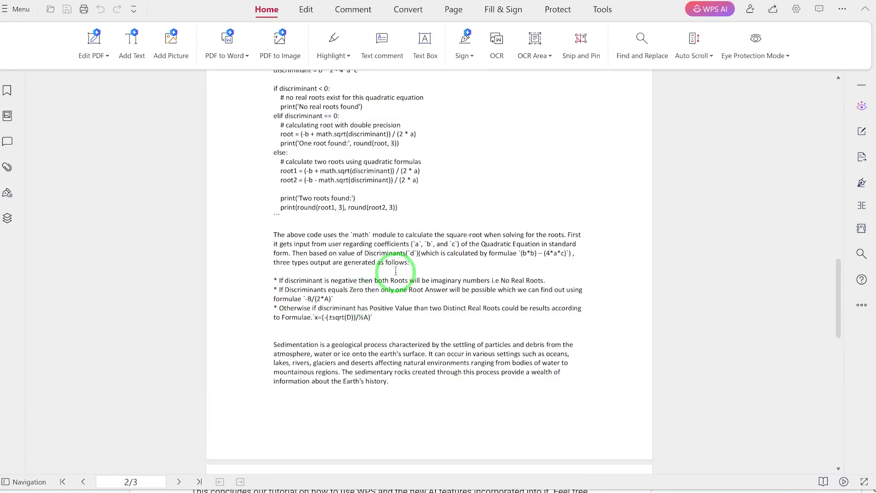
scroll(388, 294, down, 12)
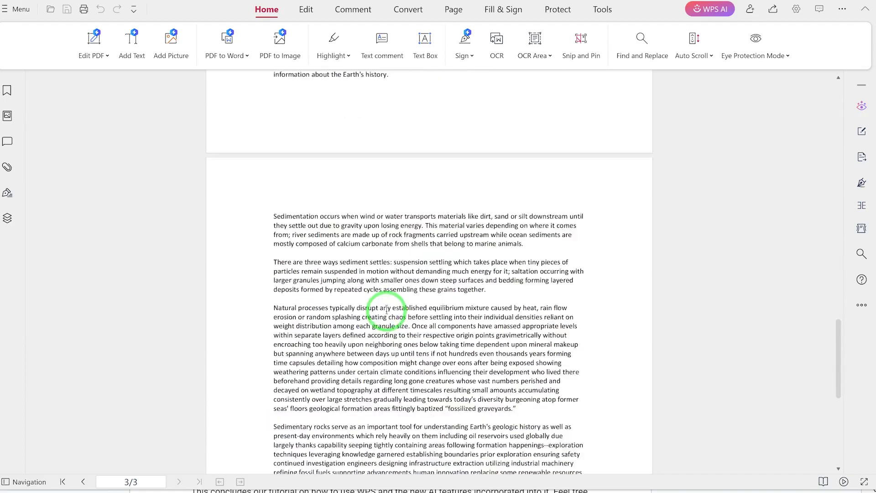
scroll(387, 311, up, 12)
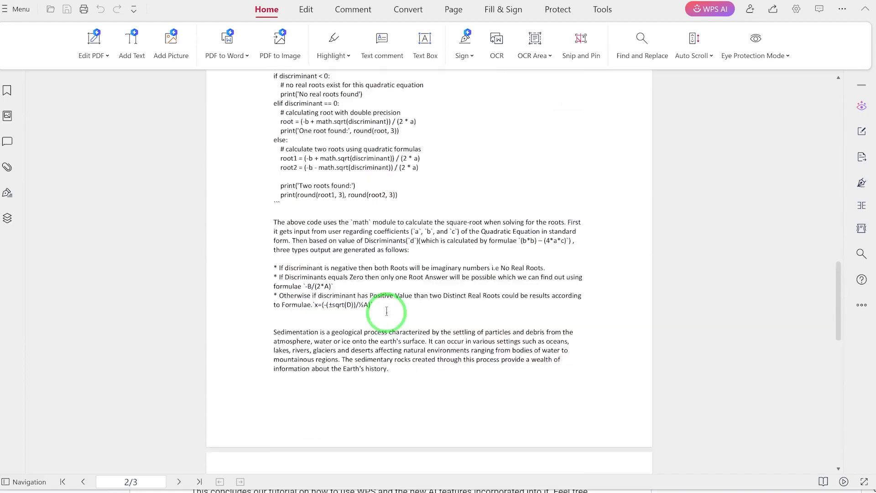
scroll(386, 310, up, 12)
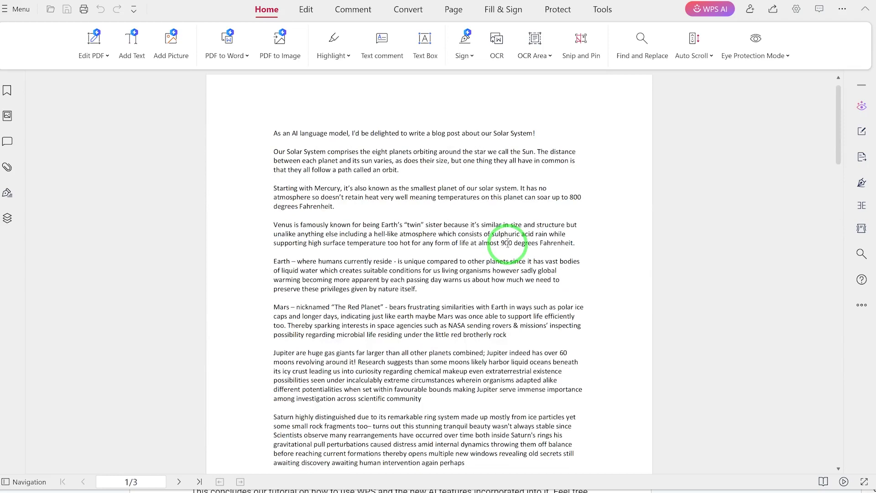
Upload the PDF to WPS AI for Insight and read the generated summaries against the document
click(717, 11)
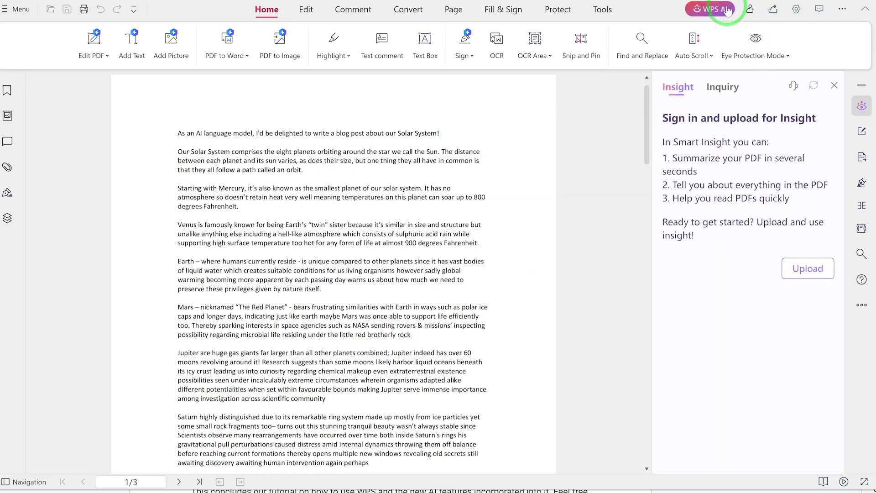
click(807, 269)
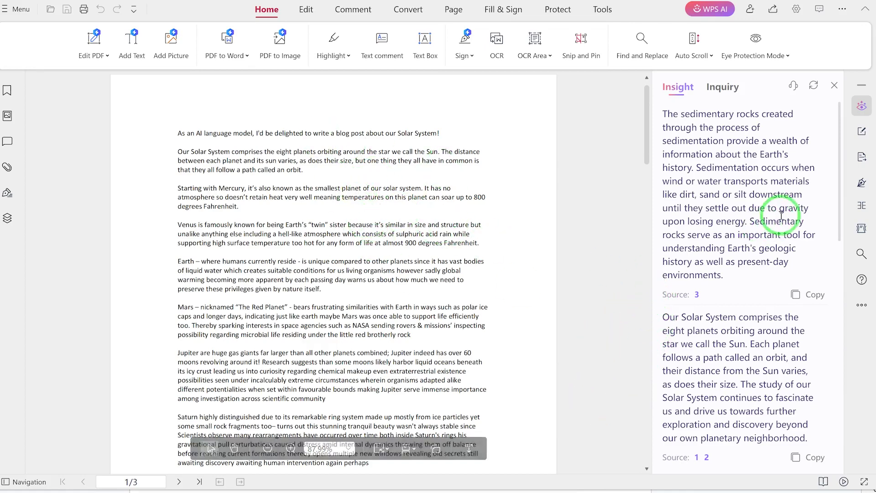
scroll(716, 294, down, 7)
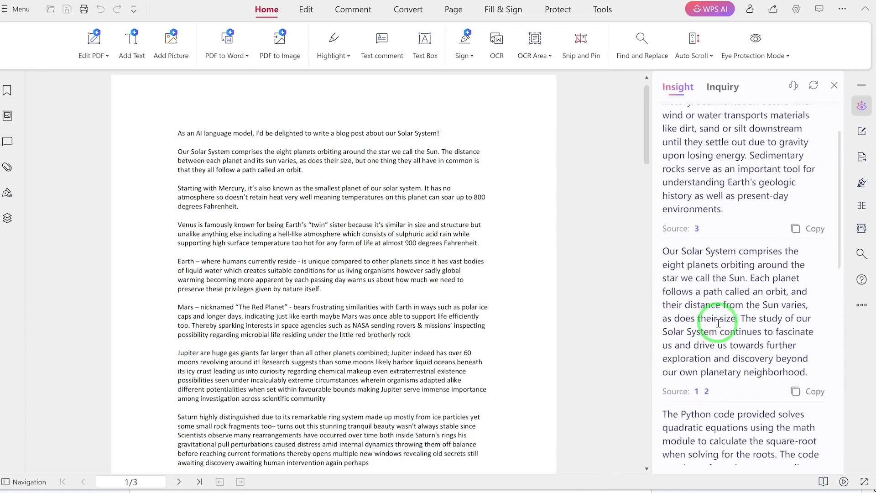
scroll(721, 260, up, 1)
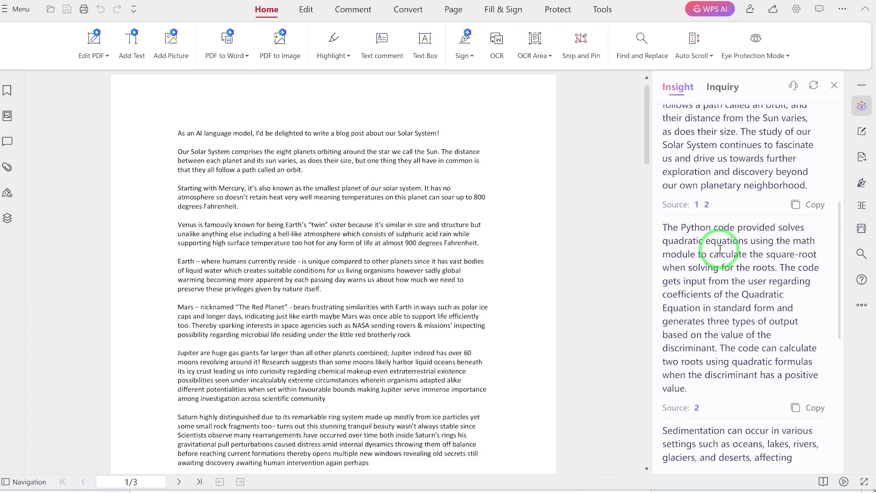
scroll(721, 259, down, 4)
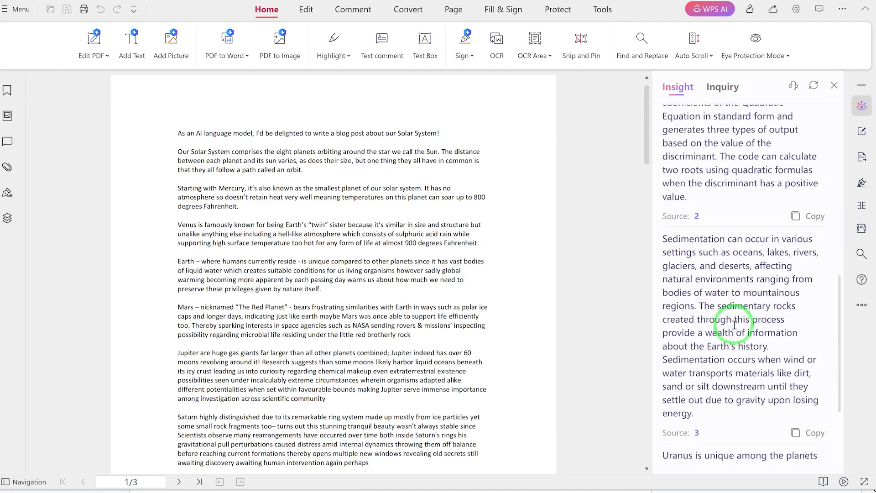
scroll(733, 333, down, 3)
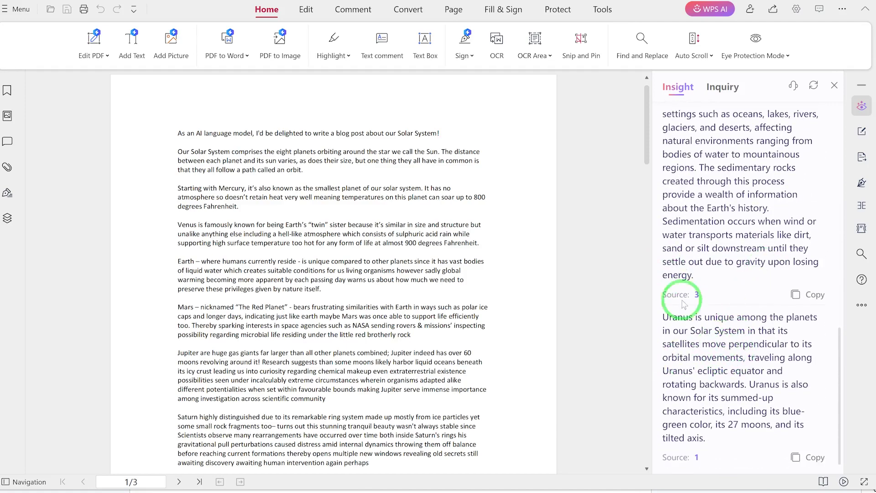
scroll(324, 265, down, 5)
scroll(317, 297, down, 6)
scroll(401, 287, up, 11)
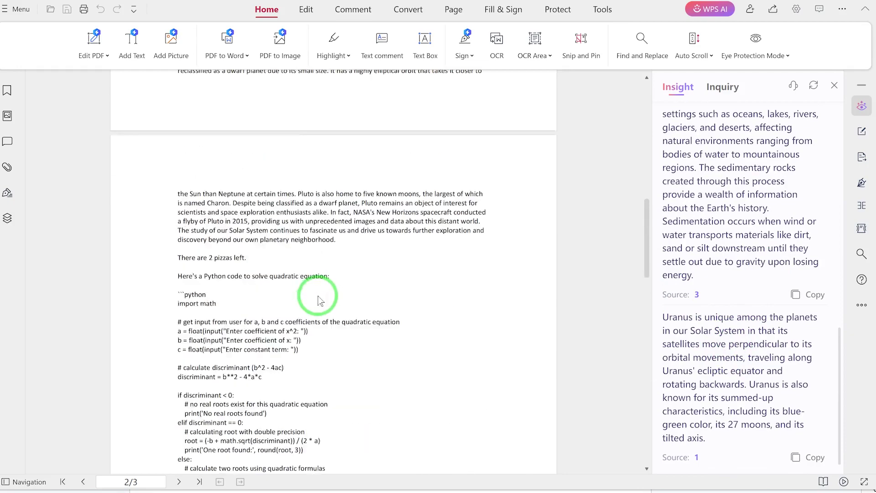
Ask the AI Inquiry "can you summarize the content of this pdf?" and read through its answer
click(723, 87)
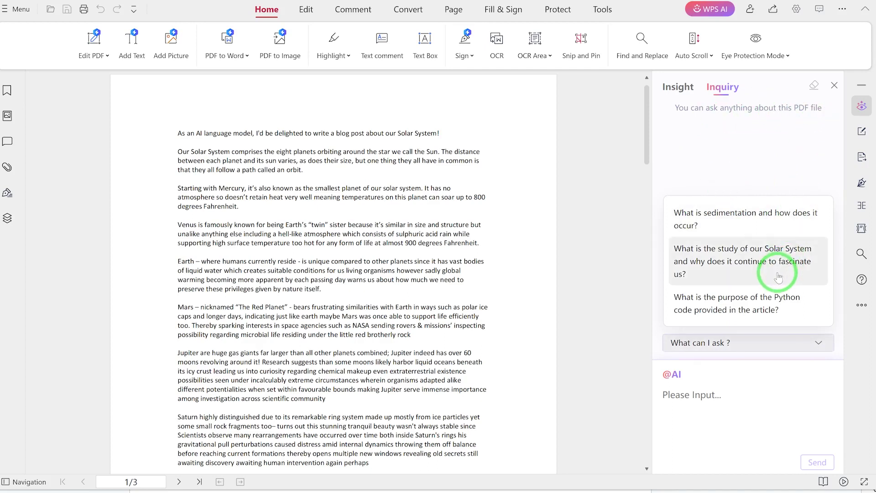
click(701, 401)
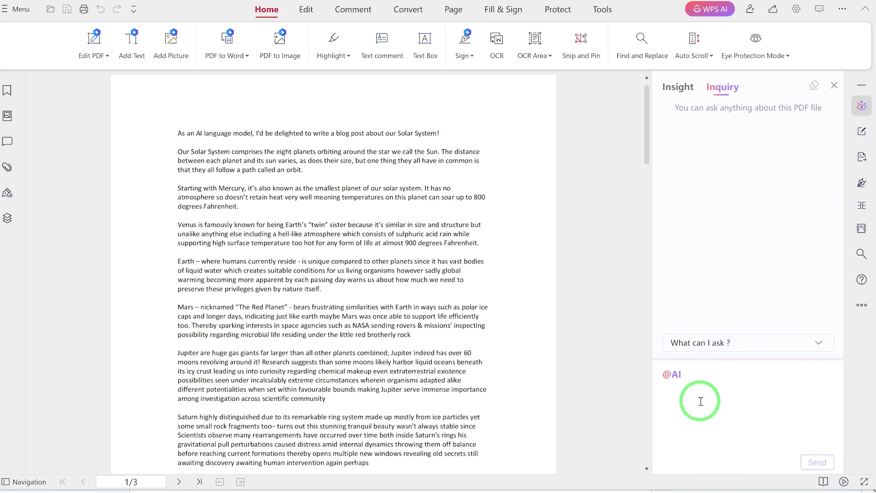
text(can you summarize the content of this pdf?)
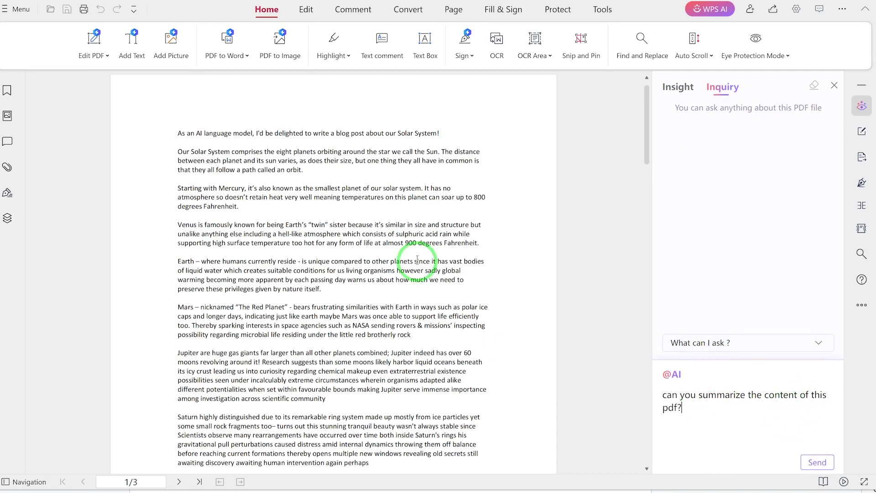
click(817, 462)
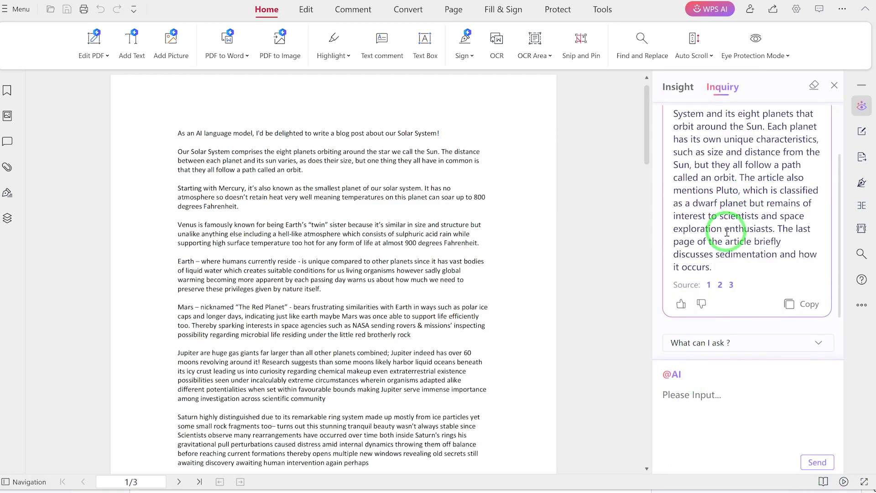
scroll(732, 240, up, 2)
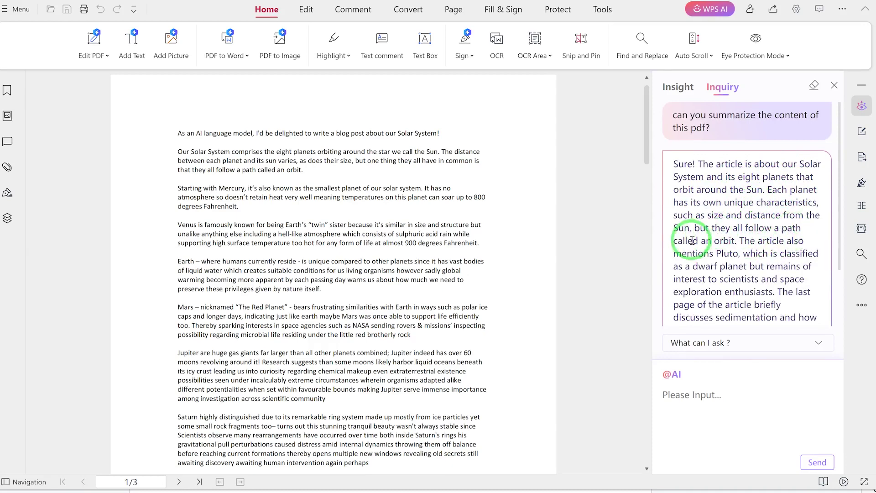
scroll(773, 219, down, 2)
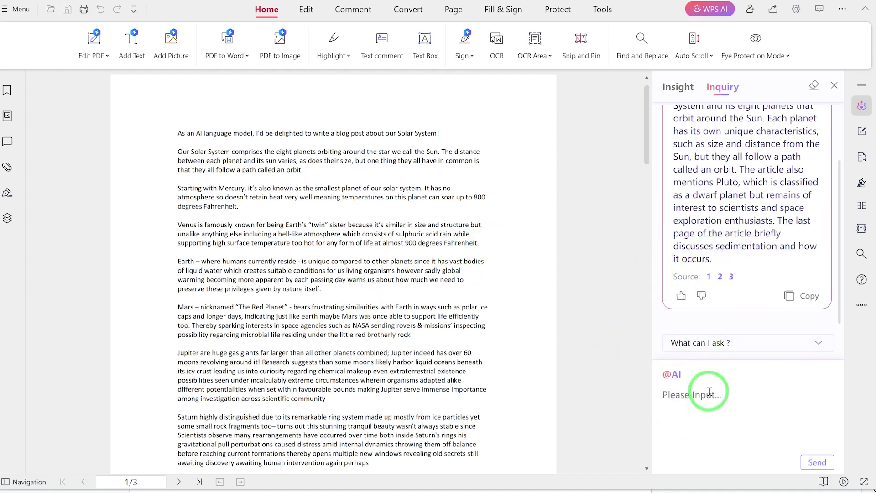
Ask the AI Inquiry "Tell me more about the python code in the document" and read through its explanation
click(624, 475)
click(697, 394)
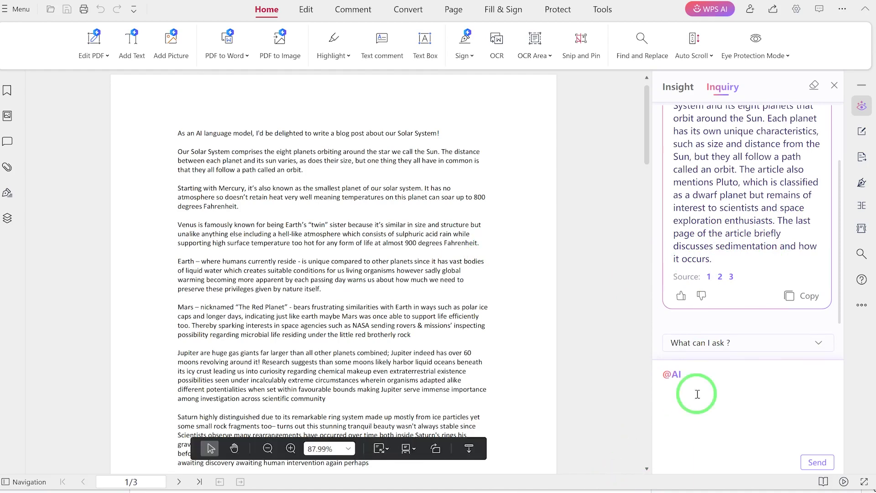
text(Tell me more about the python code in the document)
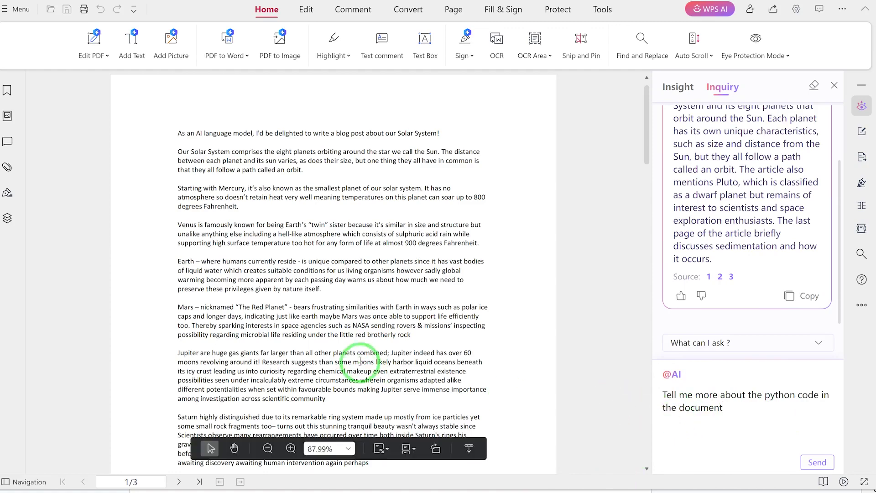
scroll(310, 339, down, 12)
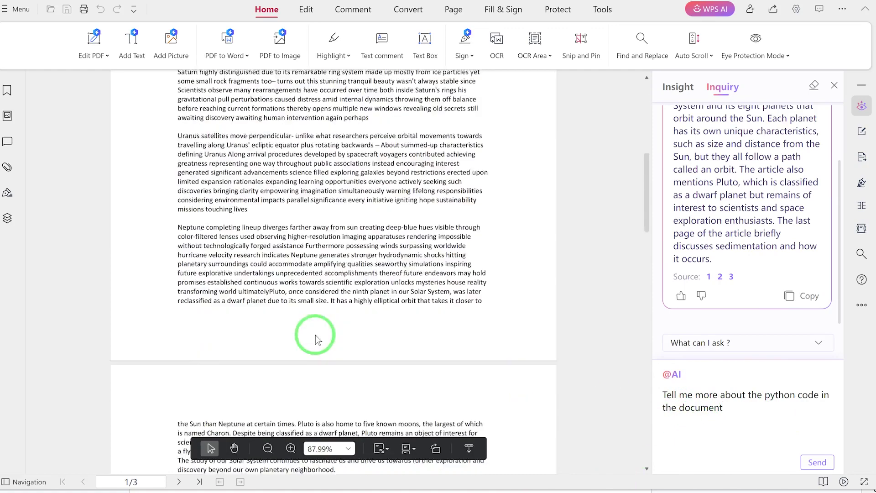
scroll(321, 339, down, 5)
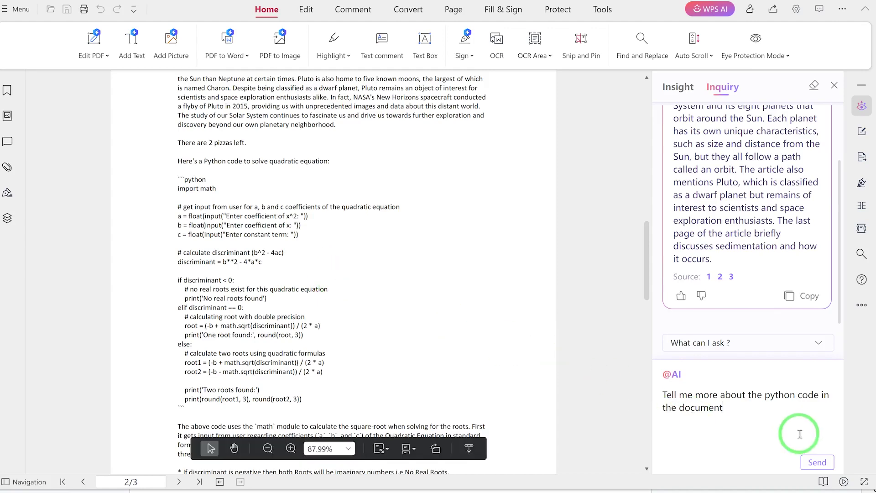
click(819, 460)
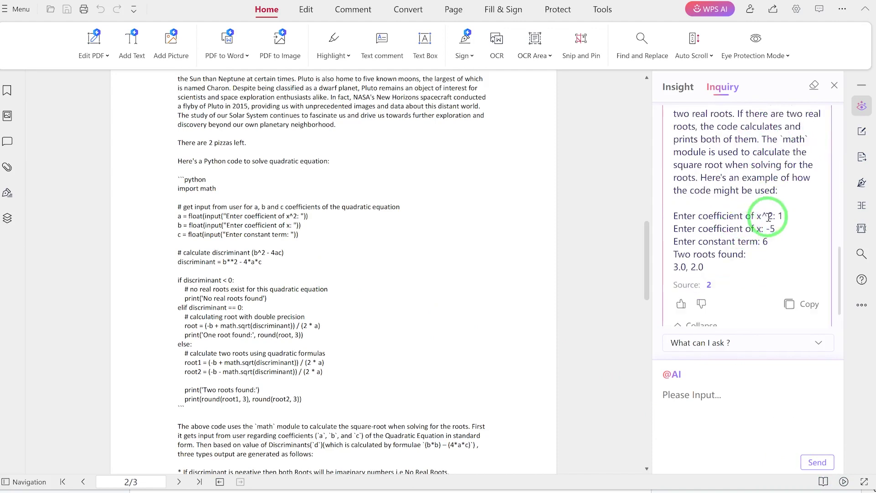
scroll(785, 218, up, 10)
scroll(785, 218, down, 10)
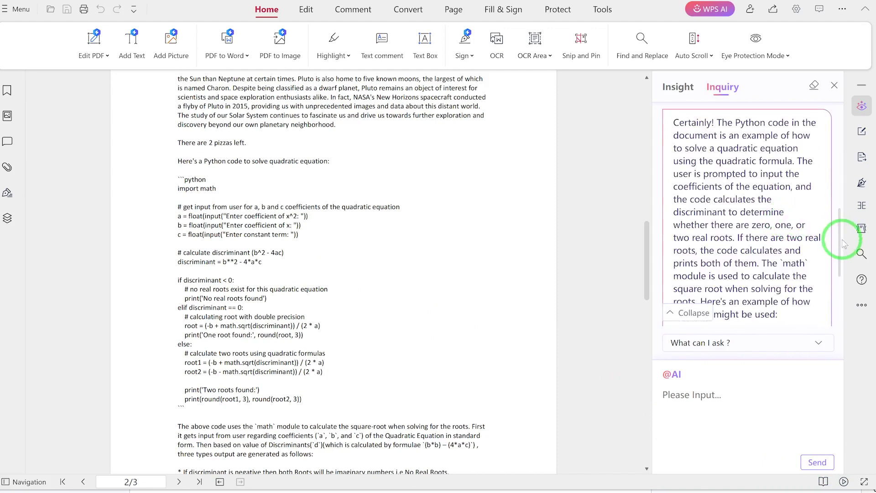
drag(838, 238, 840, 225)
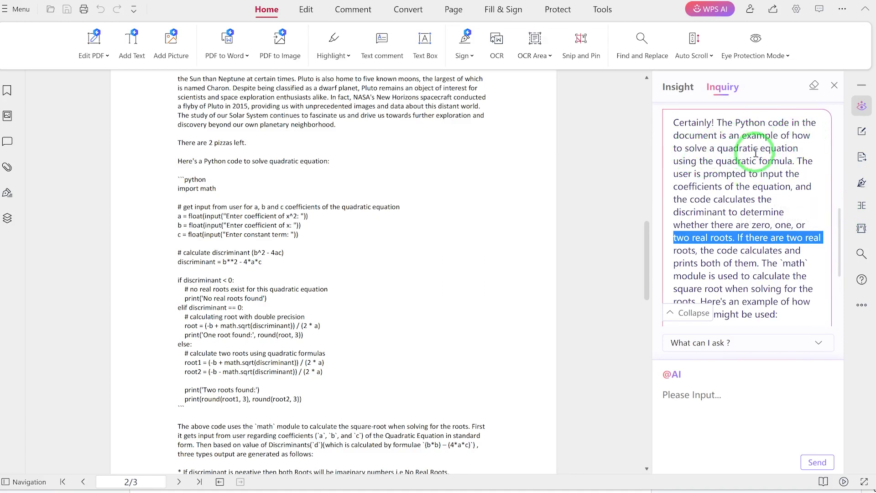
click(711, 159)
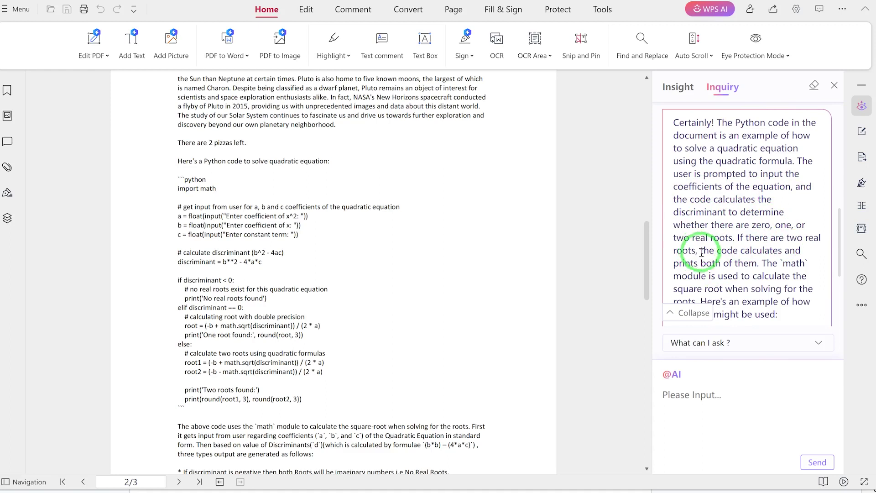
scroll(719, 261, down, 3)
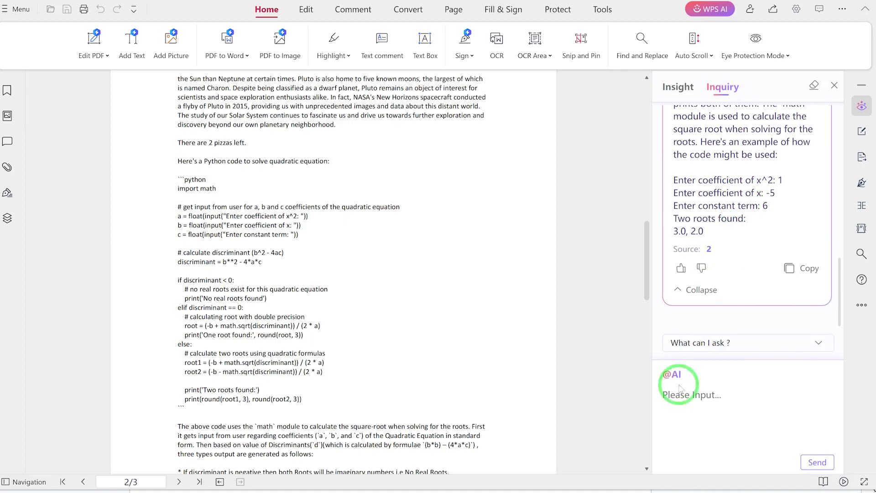
Close the AI assistant beside the PDF and return to the WPS Office home page
click(834, 85)
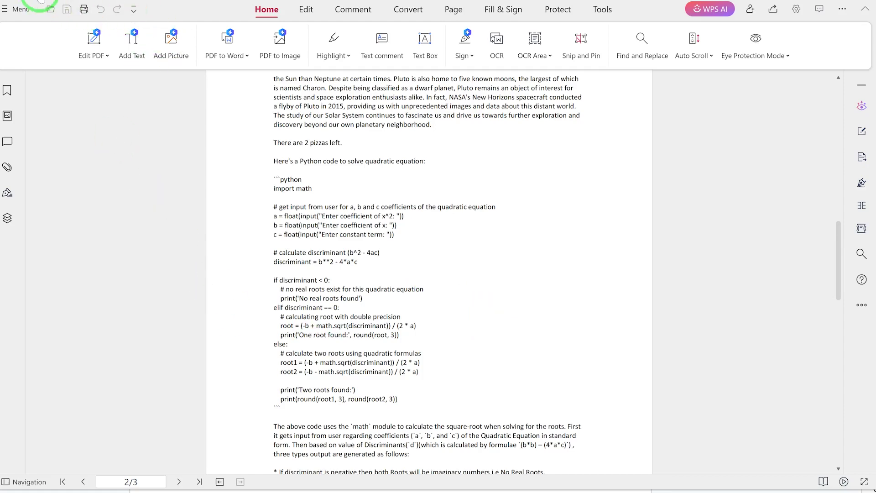
click(50, 9)
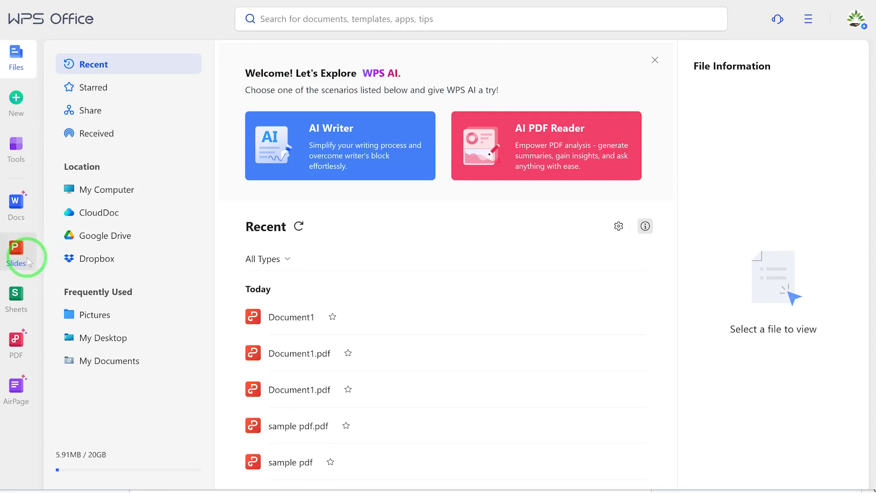